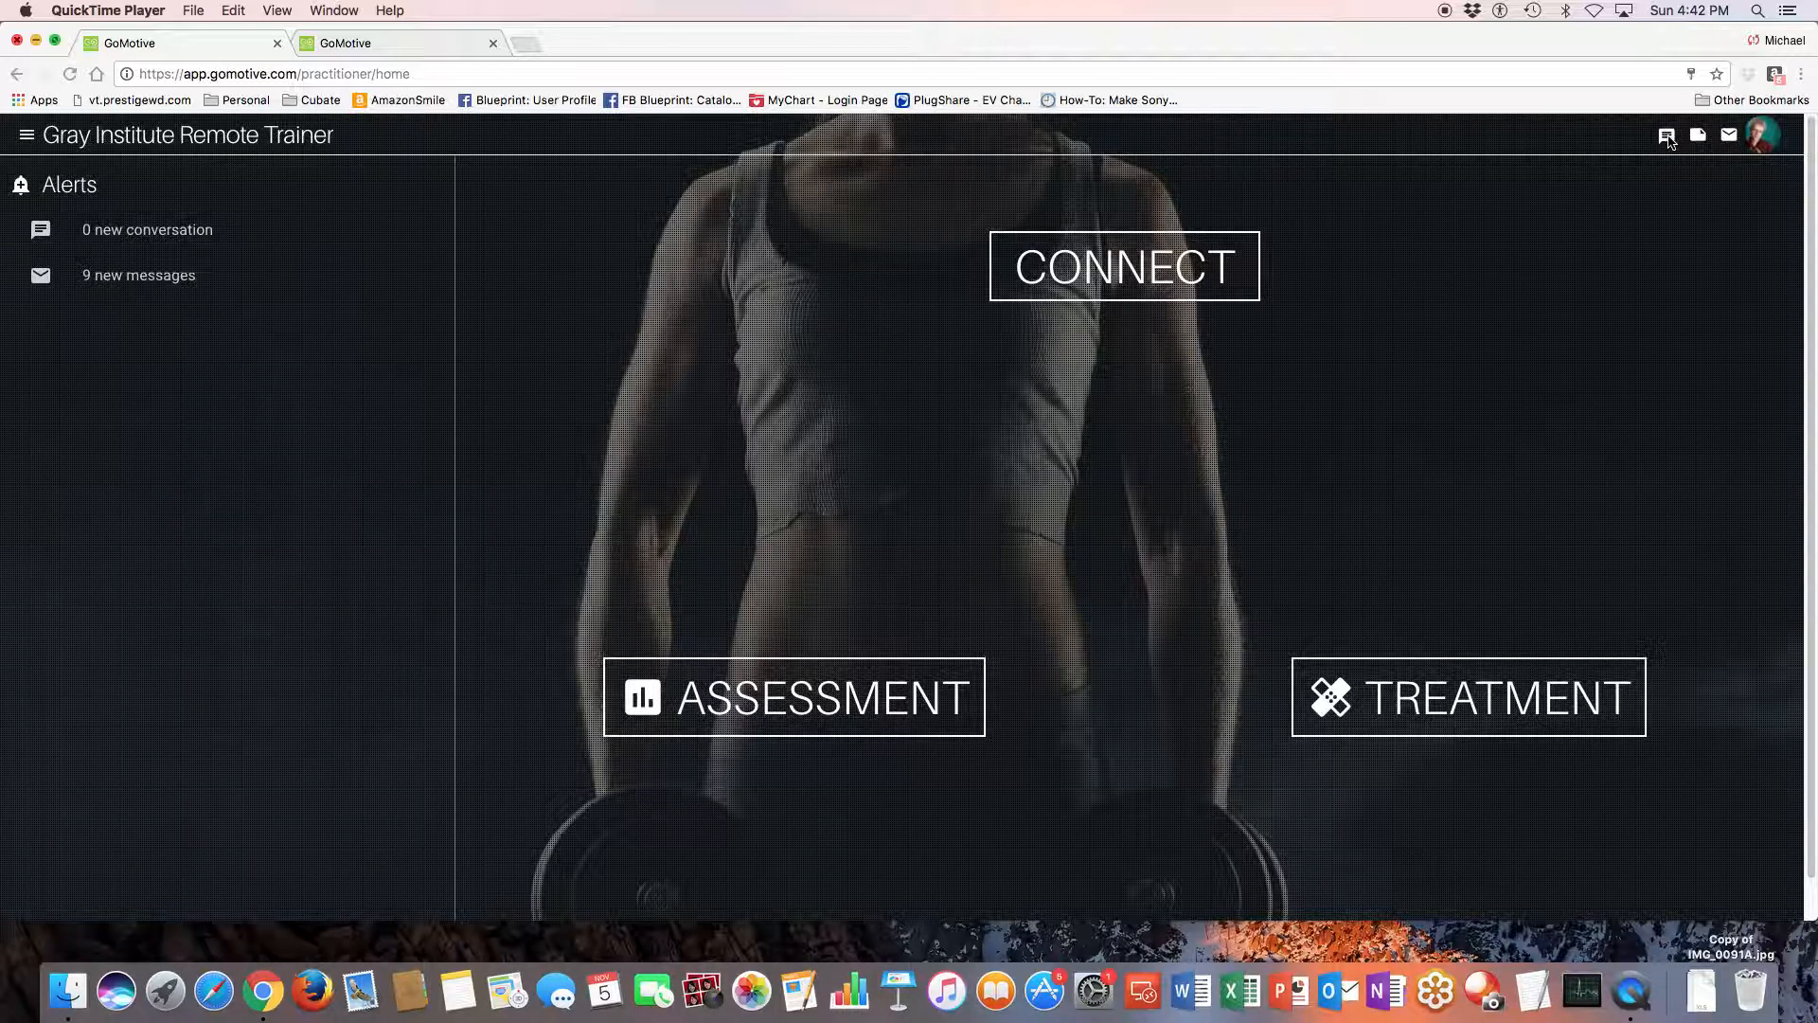
# - Look through the conversations, the news articles and the message inbox
pyautogui.click(1668, 140)
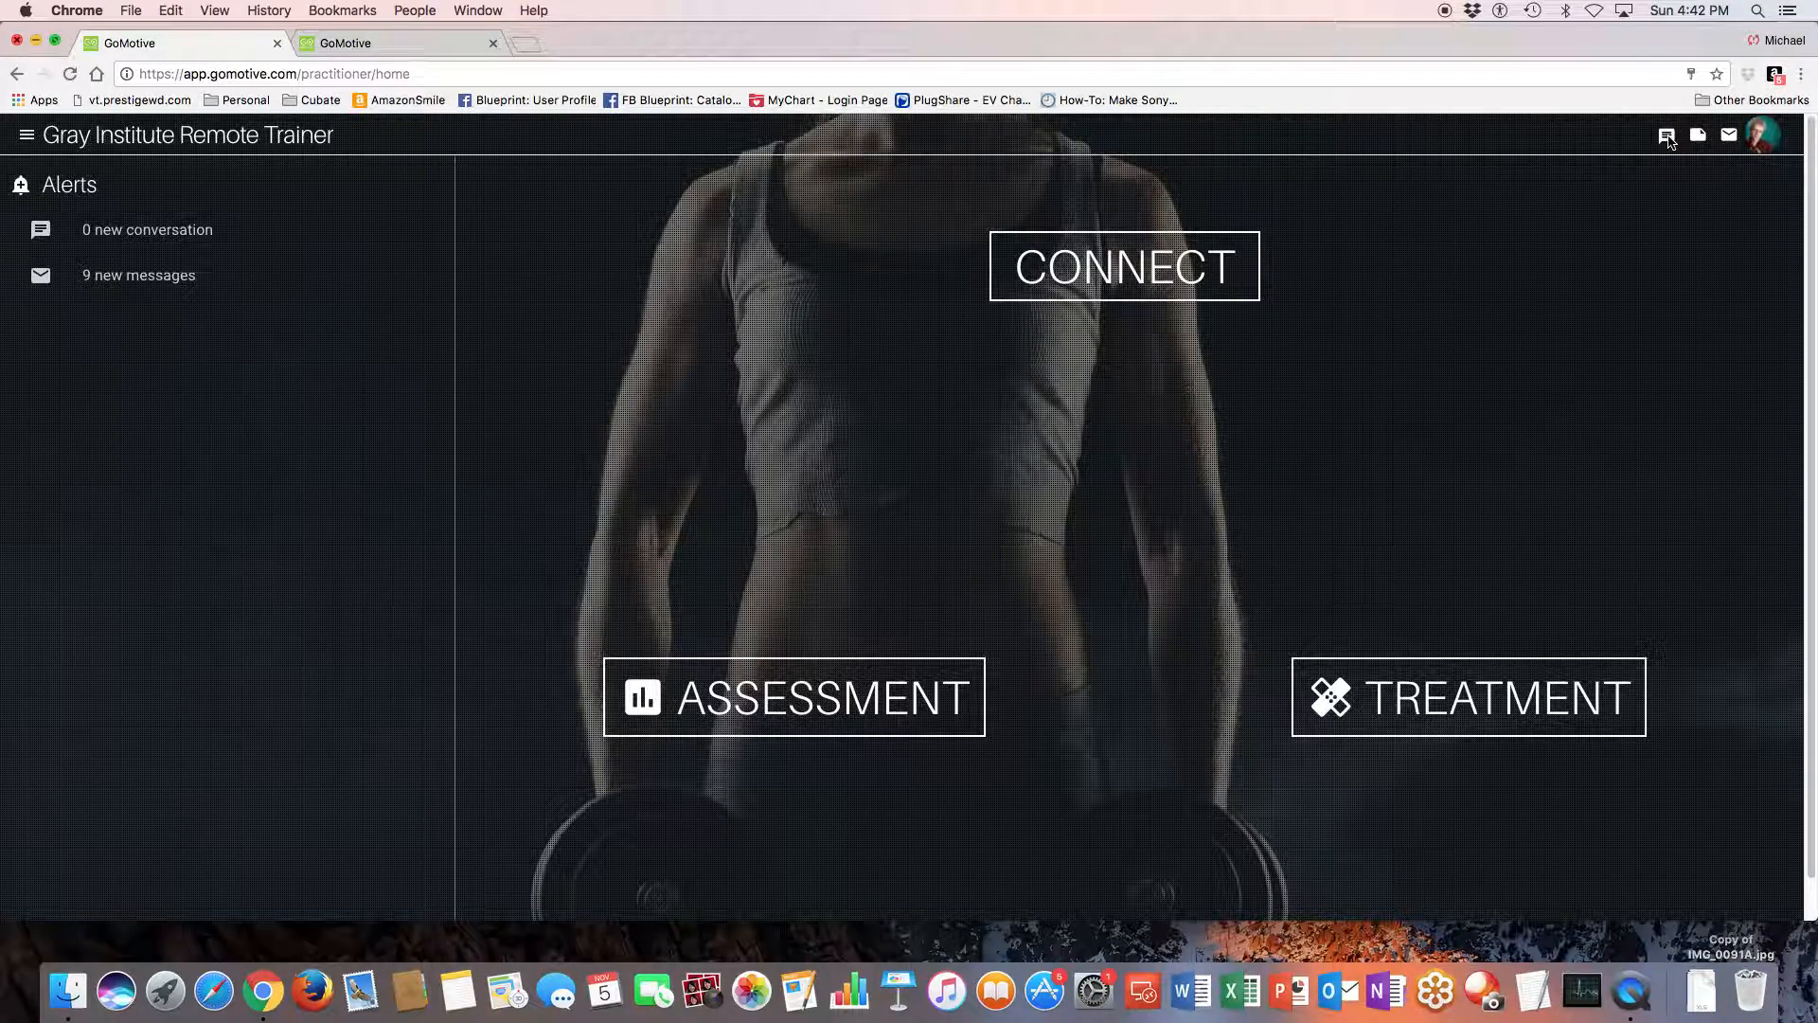
pyautogui.click(1669, 140)
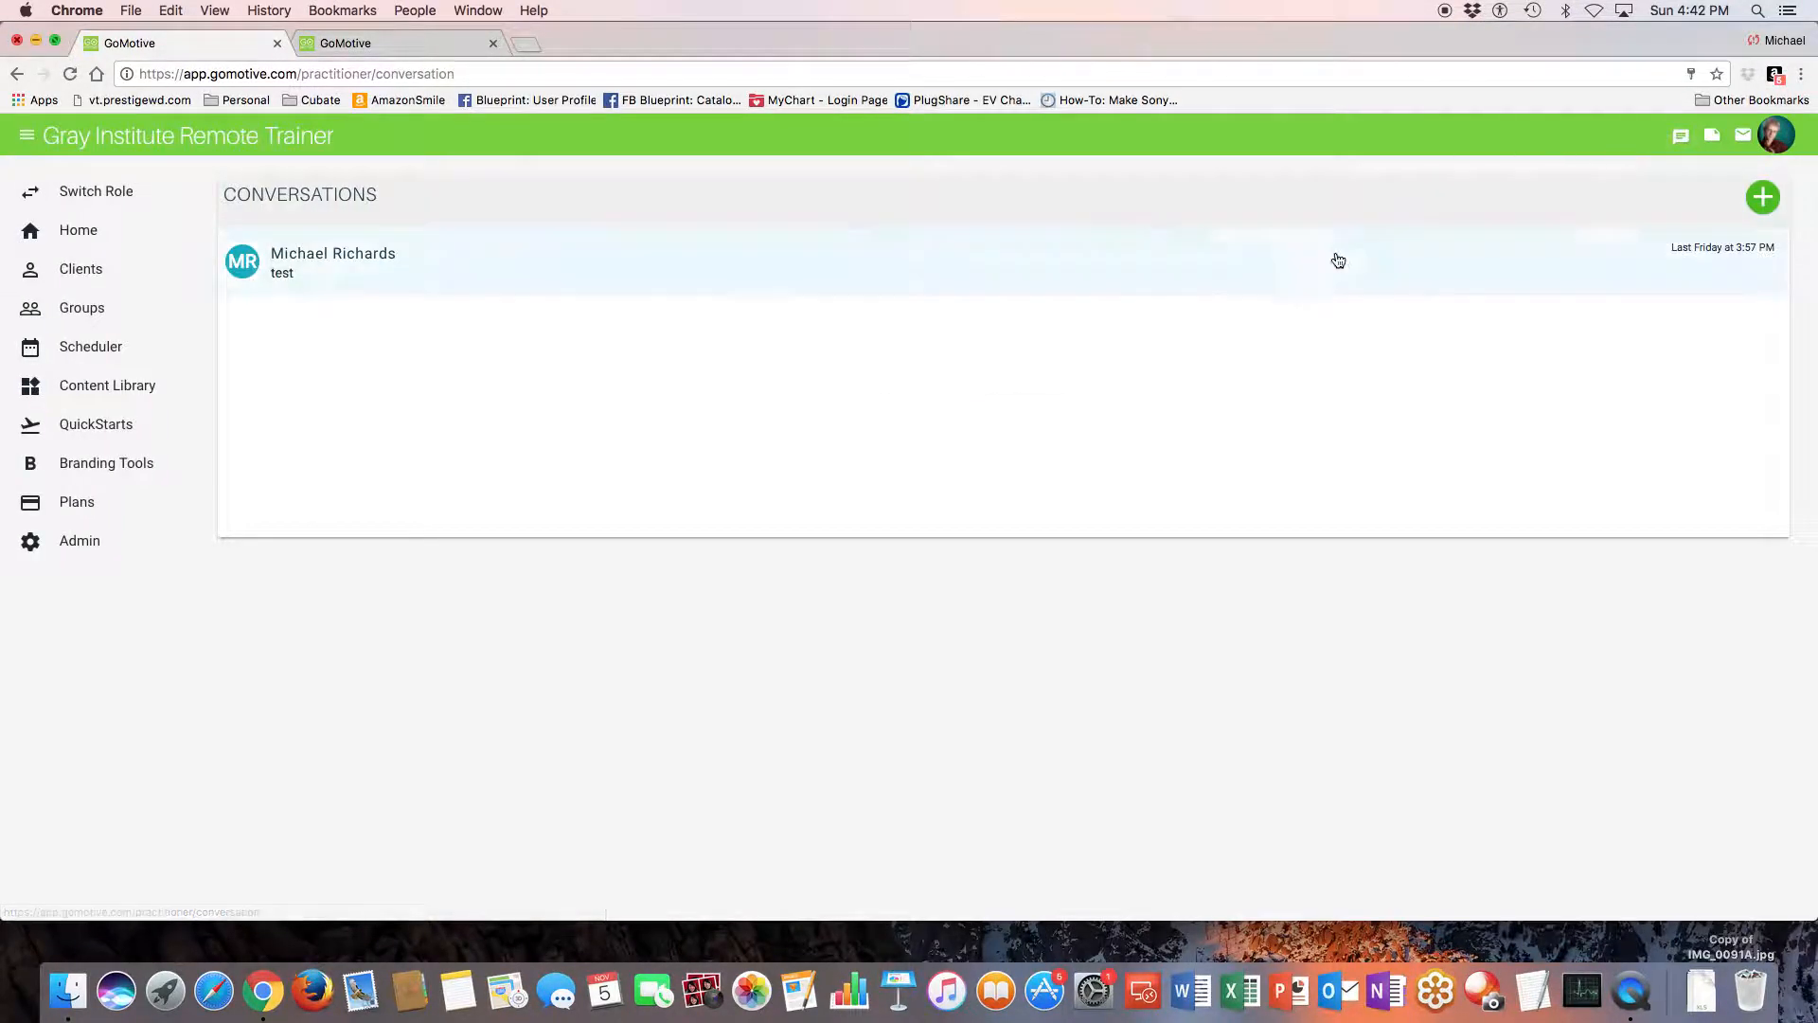
pyautogui.click(1712, 134)
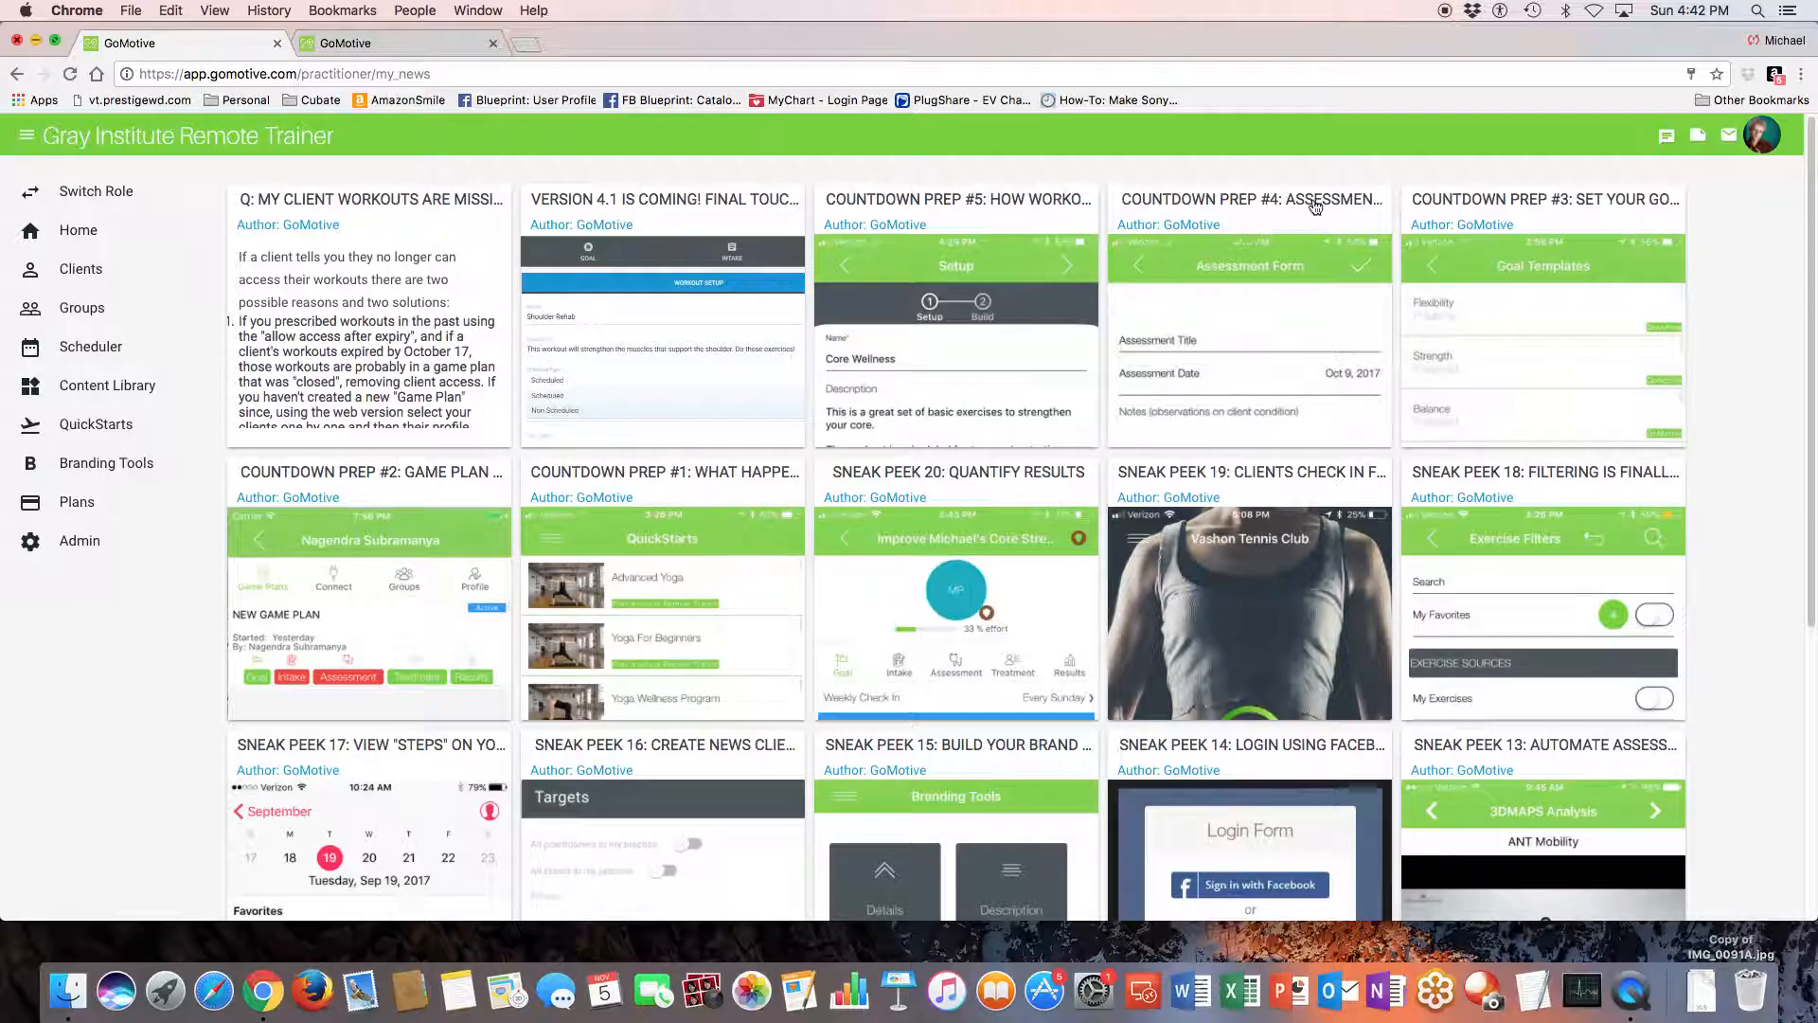
pyautogui.click(1734, 142)
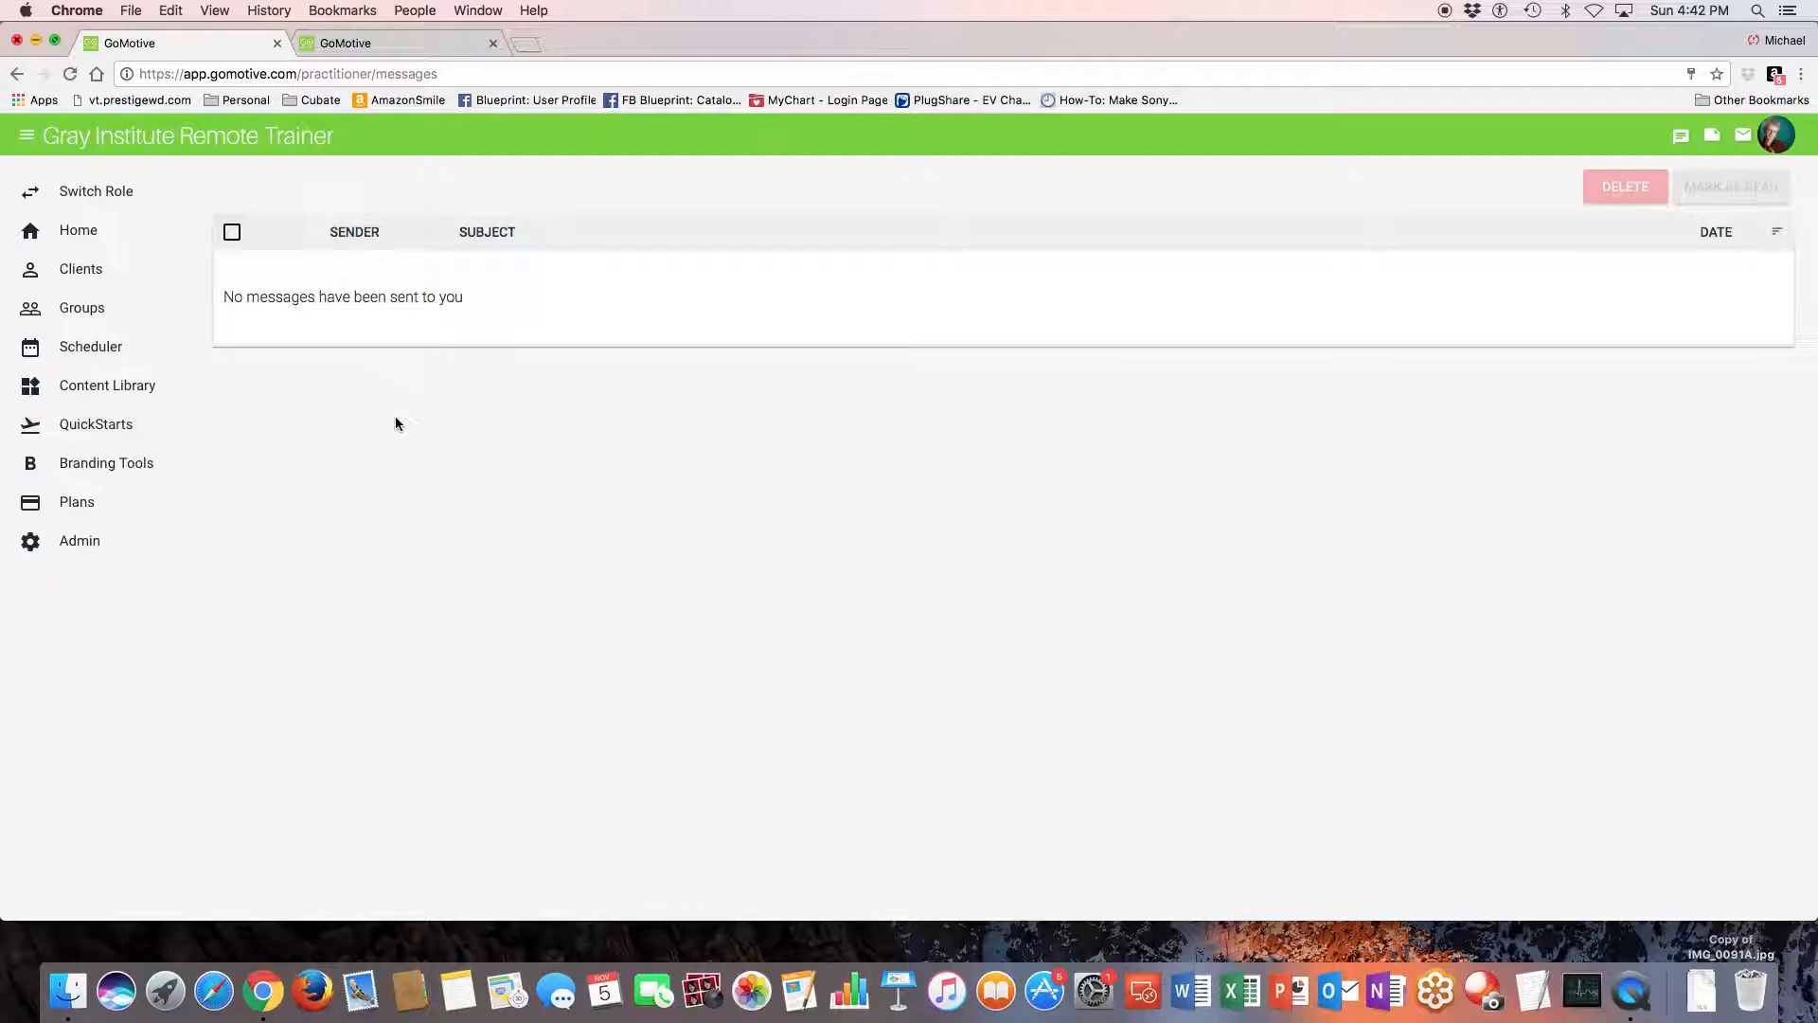
# - Open the practitioner profile for editing and review its picture, personal, contact and address fields
pyautogui.click(1779, 138)
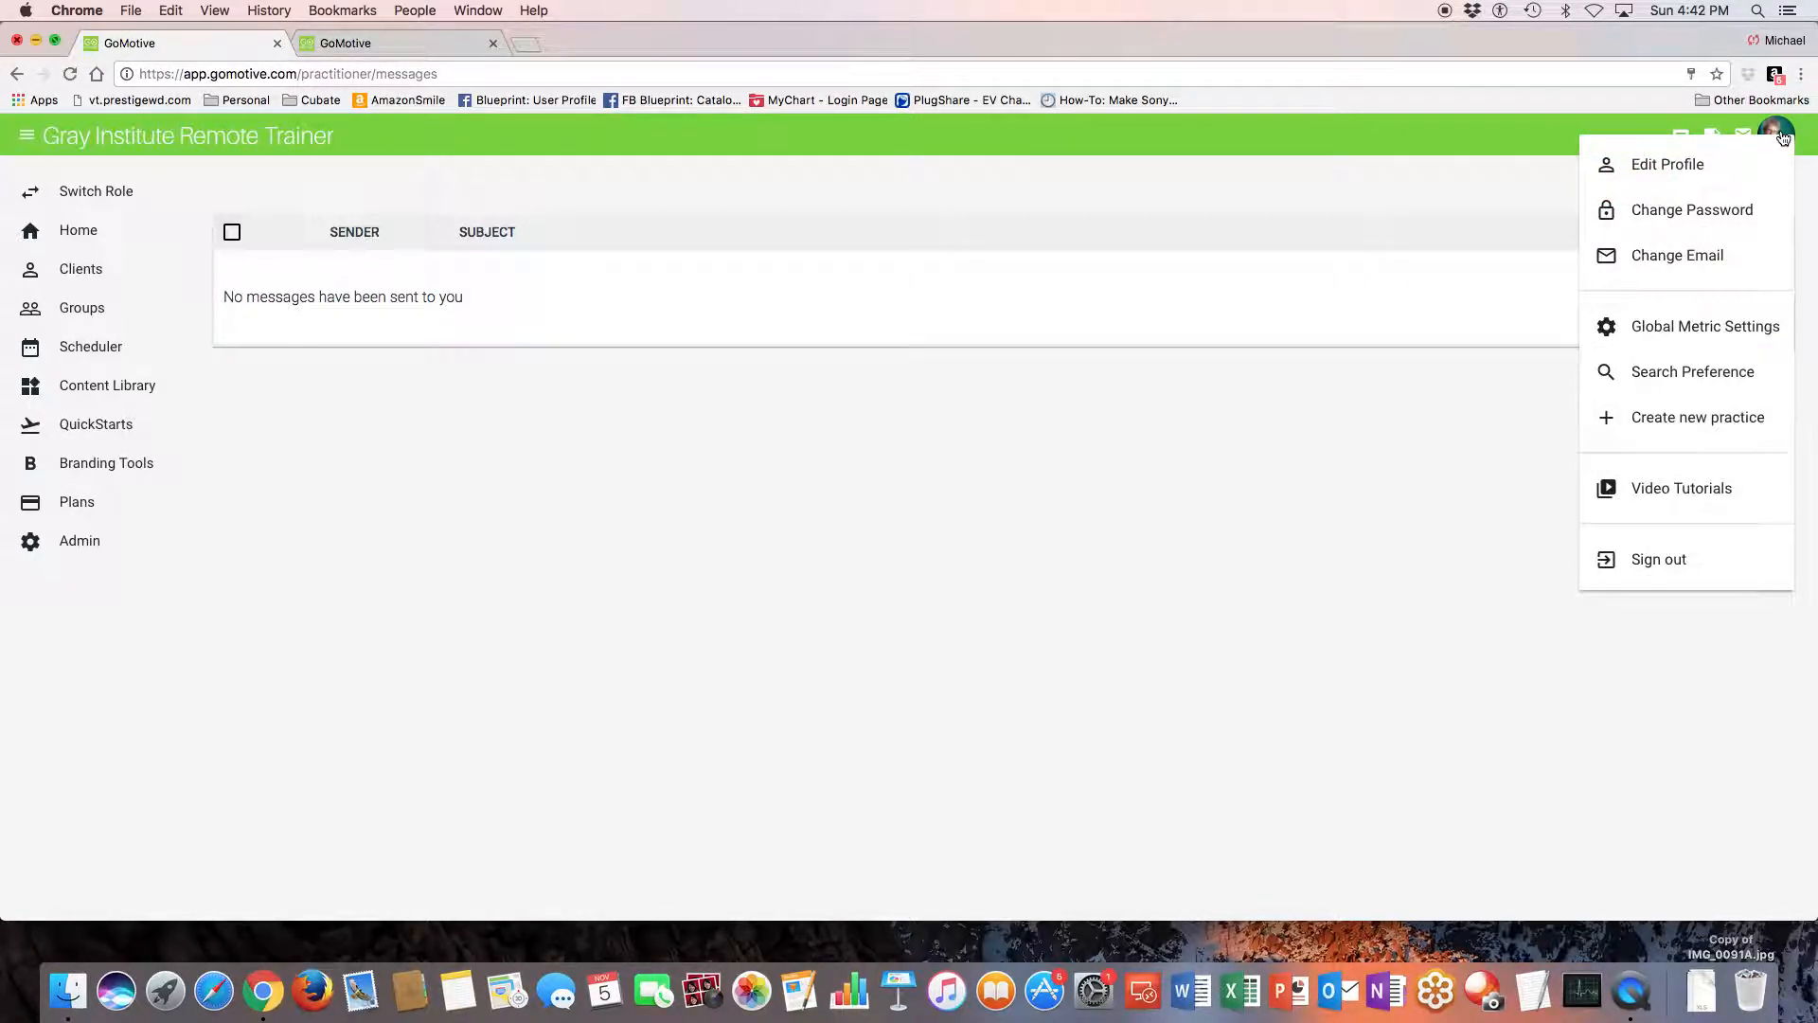
pyautogui.click(1680, 167)
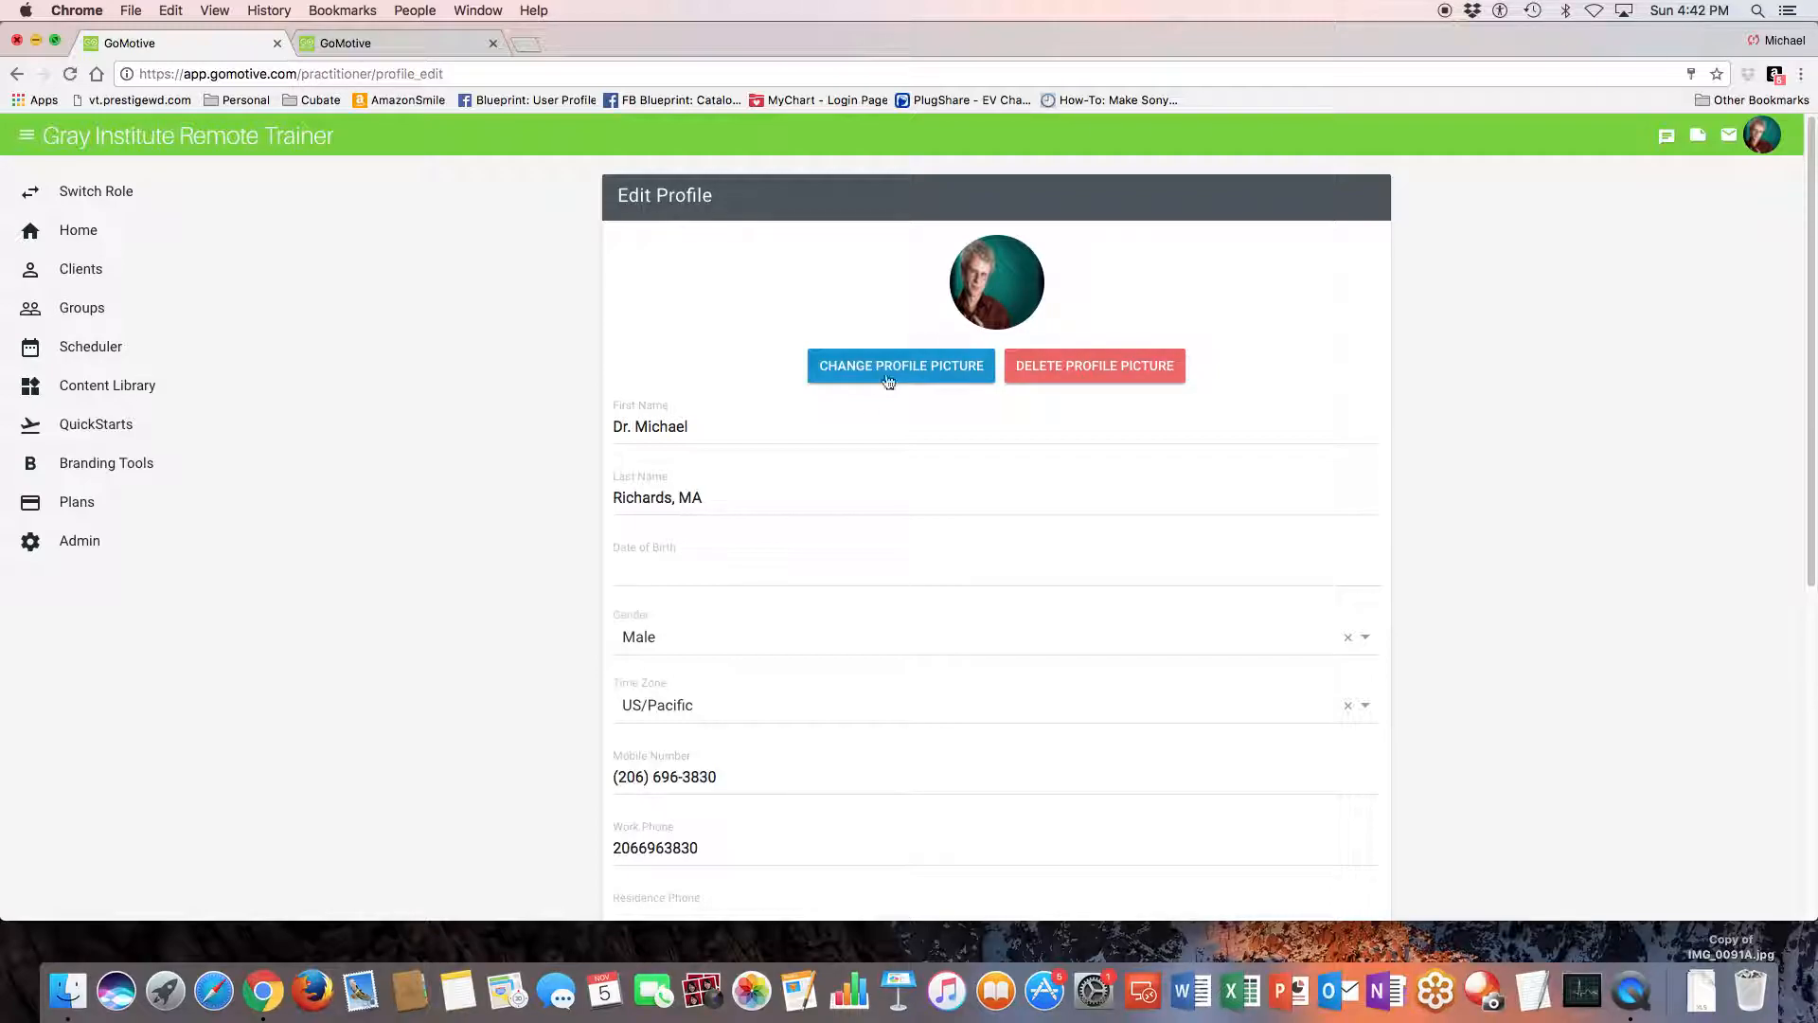
pyautogui.scroll(-1, 851, 484)
pyautogui.scroll(-2, 851, 484)
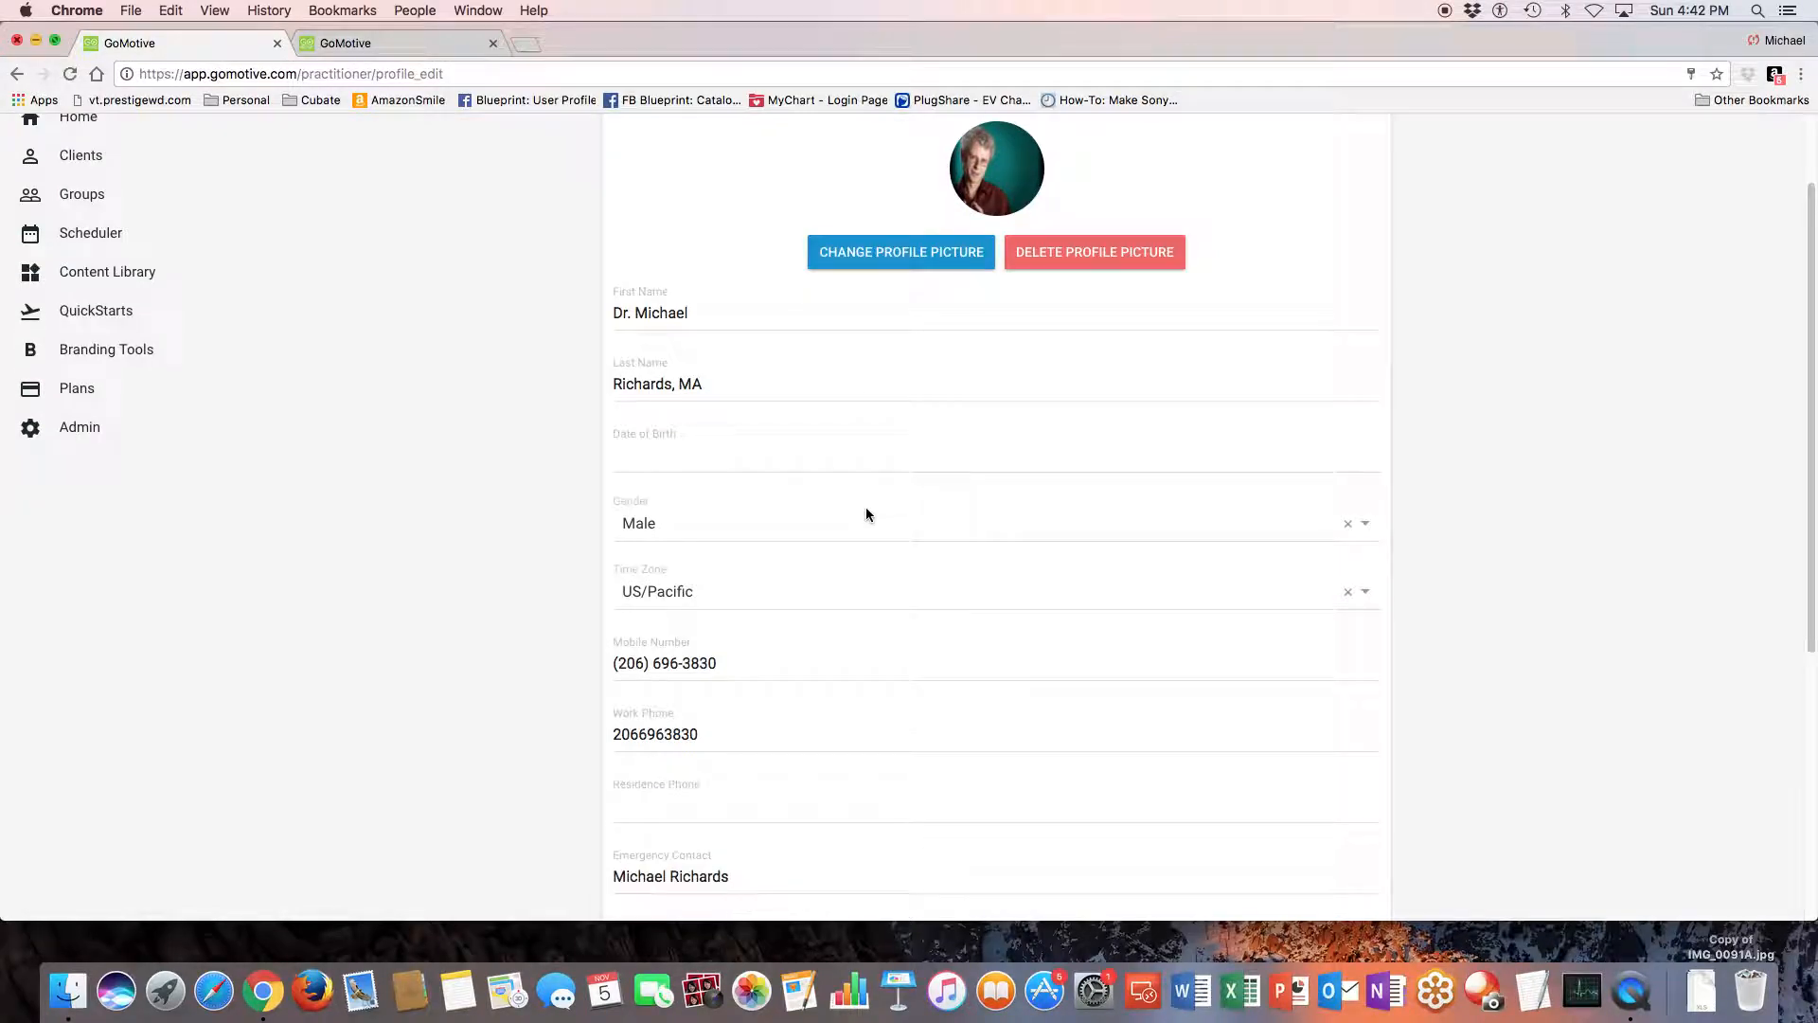
pyautogui.scroll(-5, 866, 508)
pyautogui.scroll(6, 868, 519)
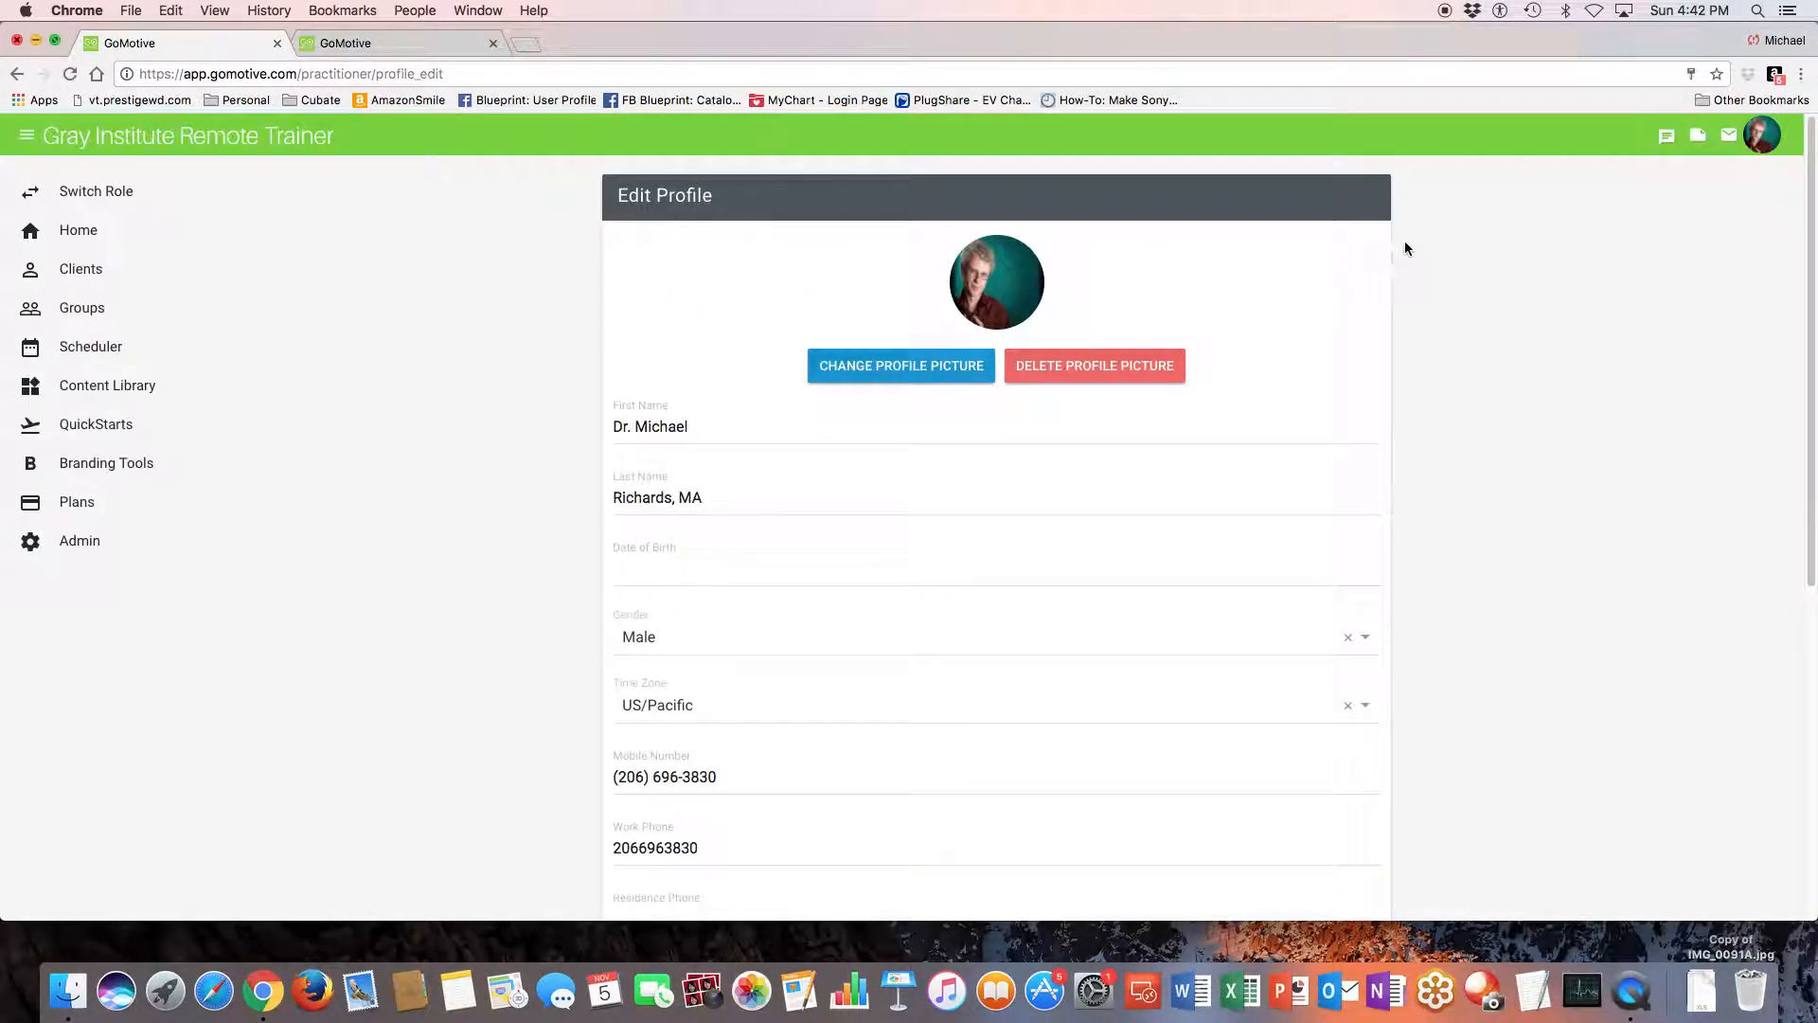
pyautogui.scroll(-7, 1184, 317)
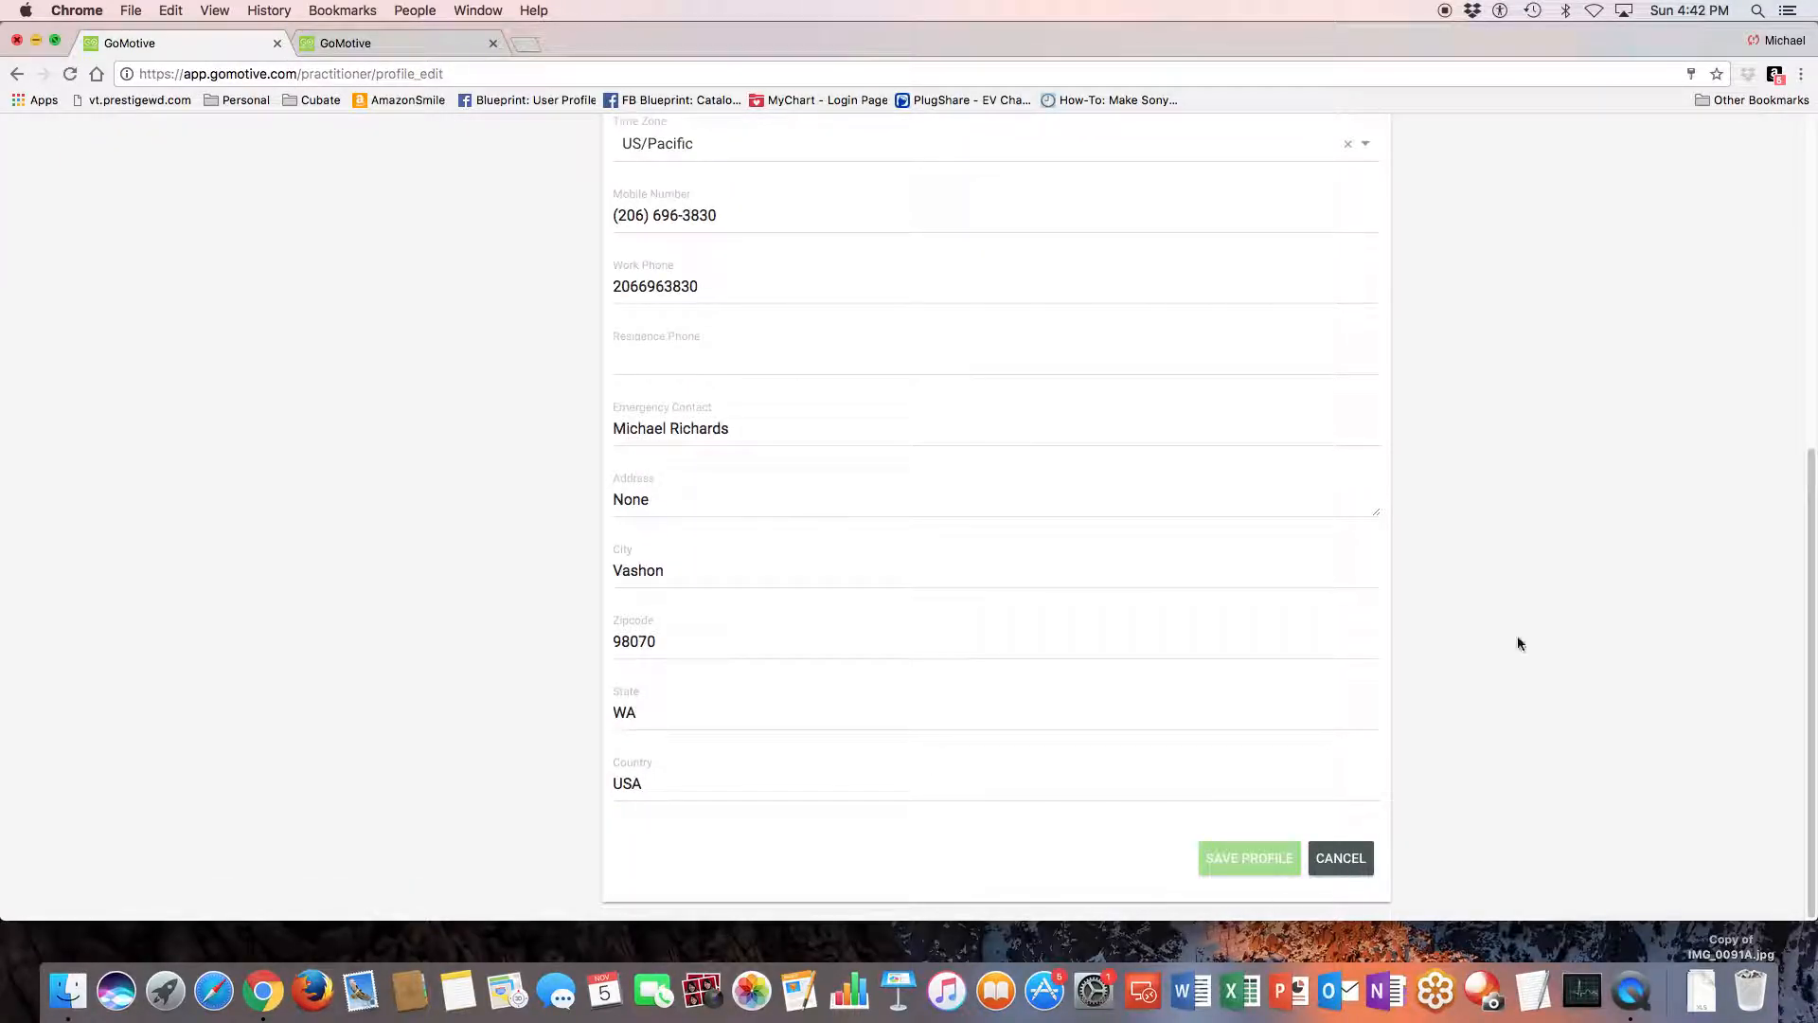
pyautogui.scroll(7, 1506, 677)
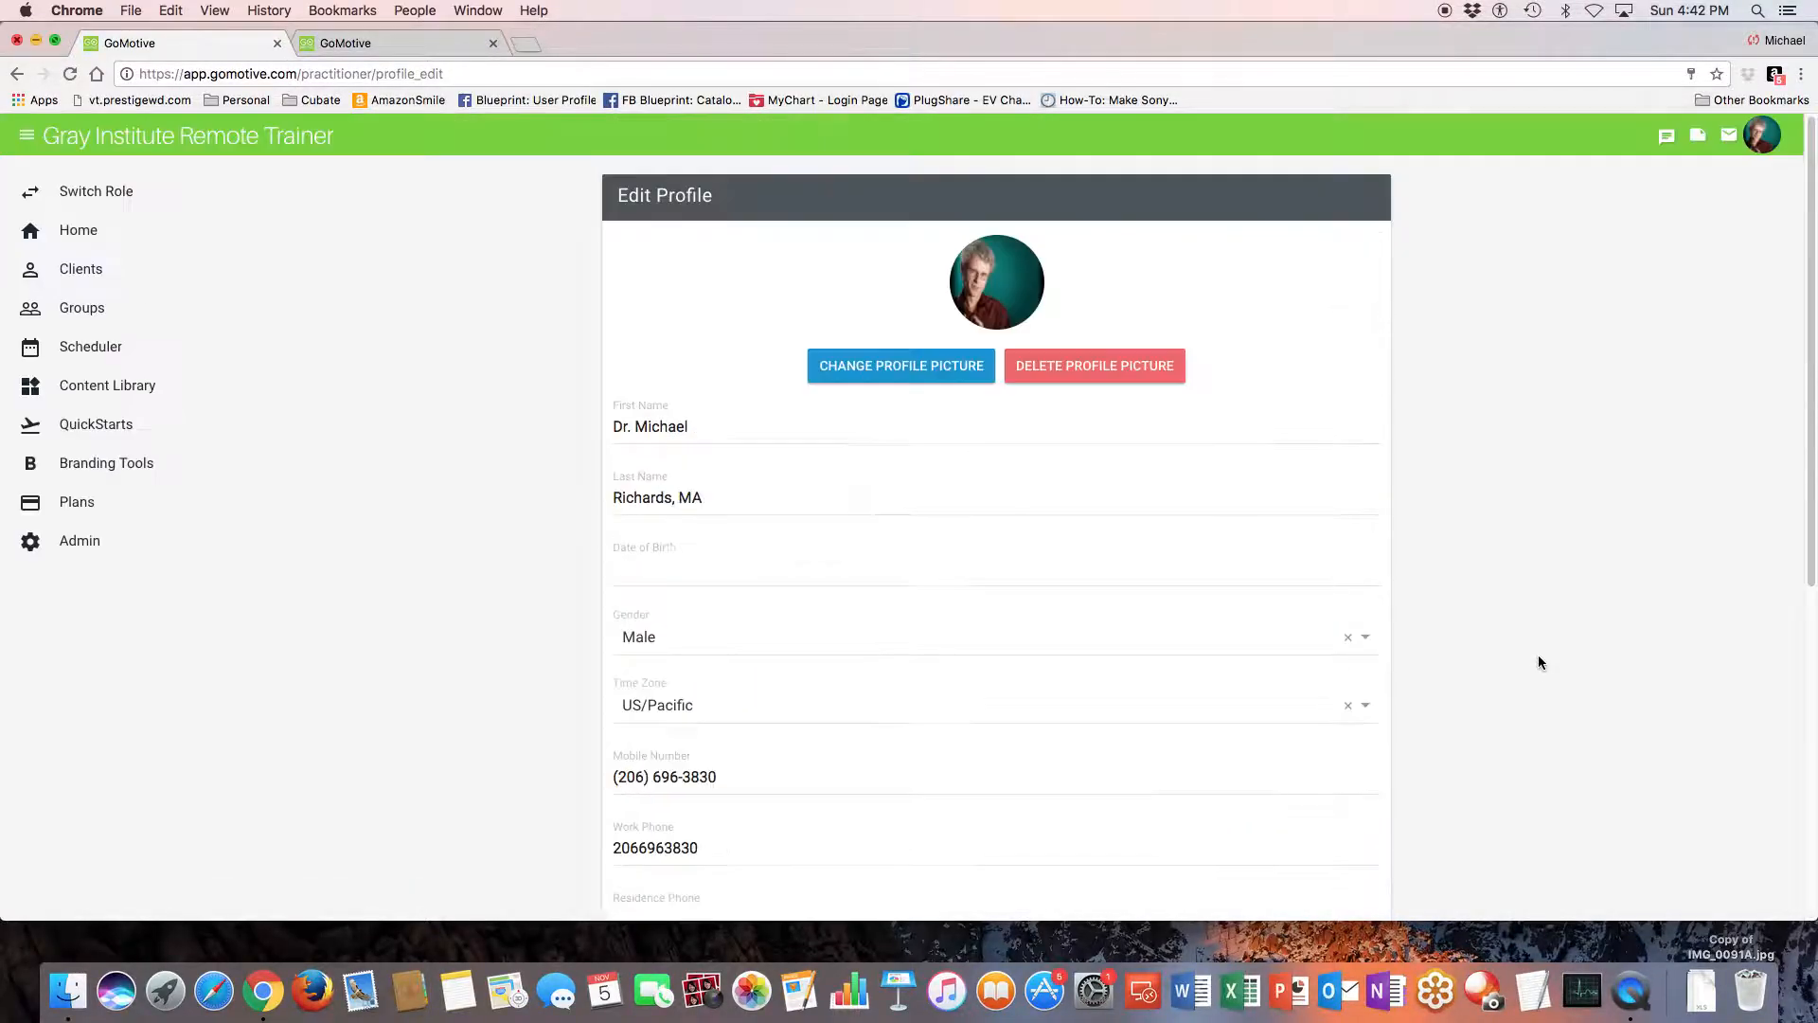
# - Open the Global Metric Settings to review the default sets, reps, distance and duration
pyautogui.click(1763, 140)
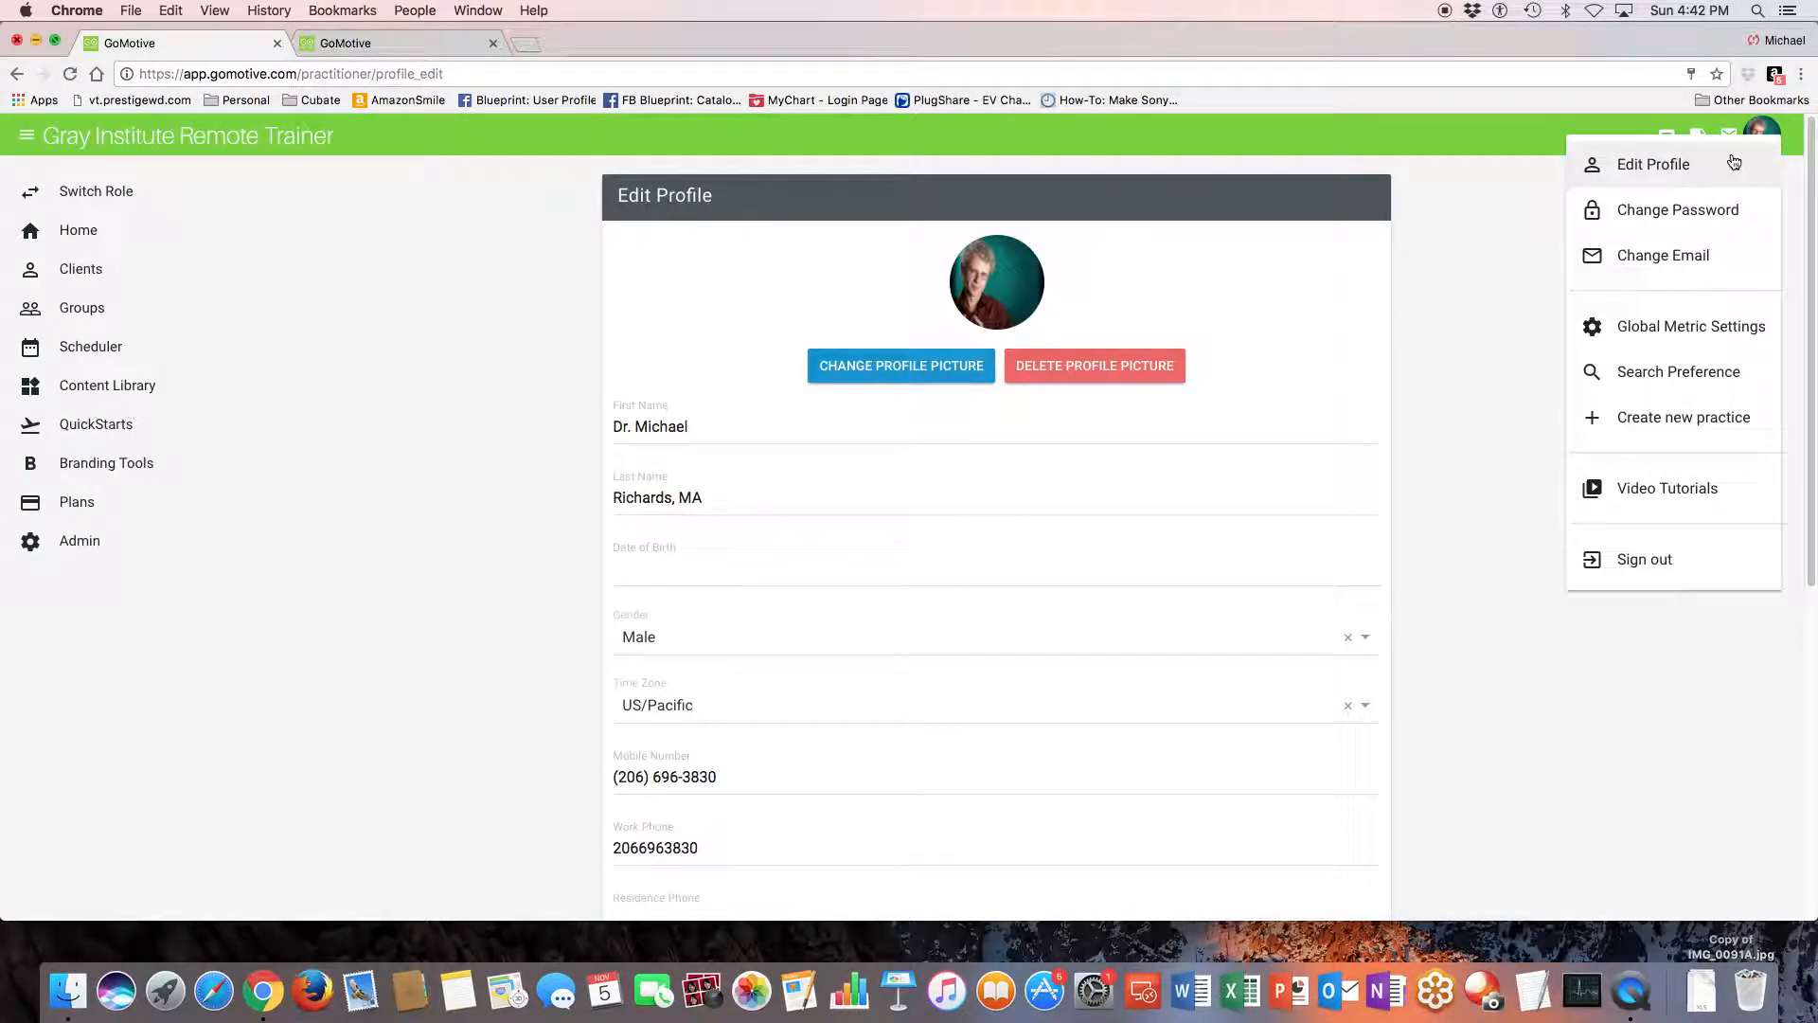
pyautogui.click(1679, 328)
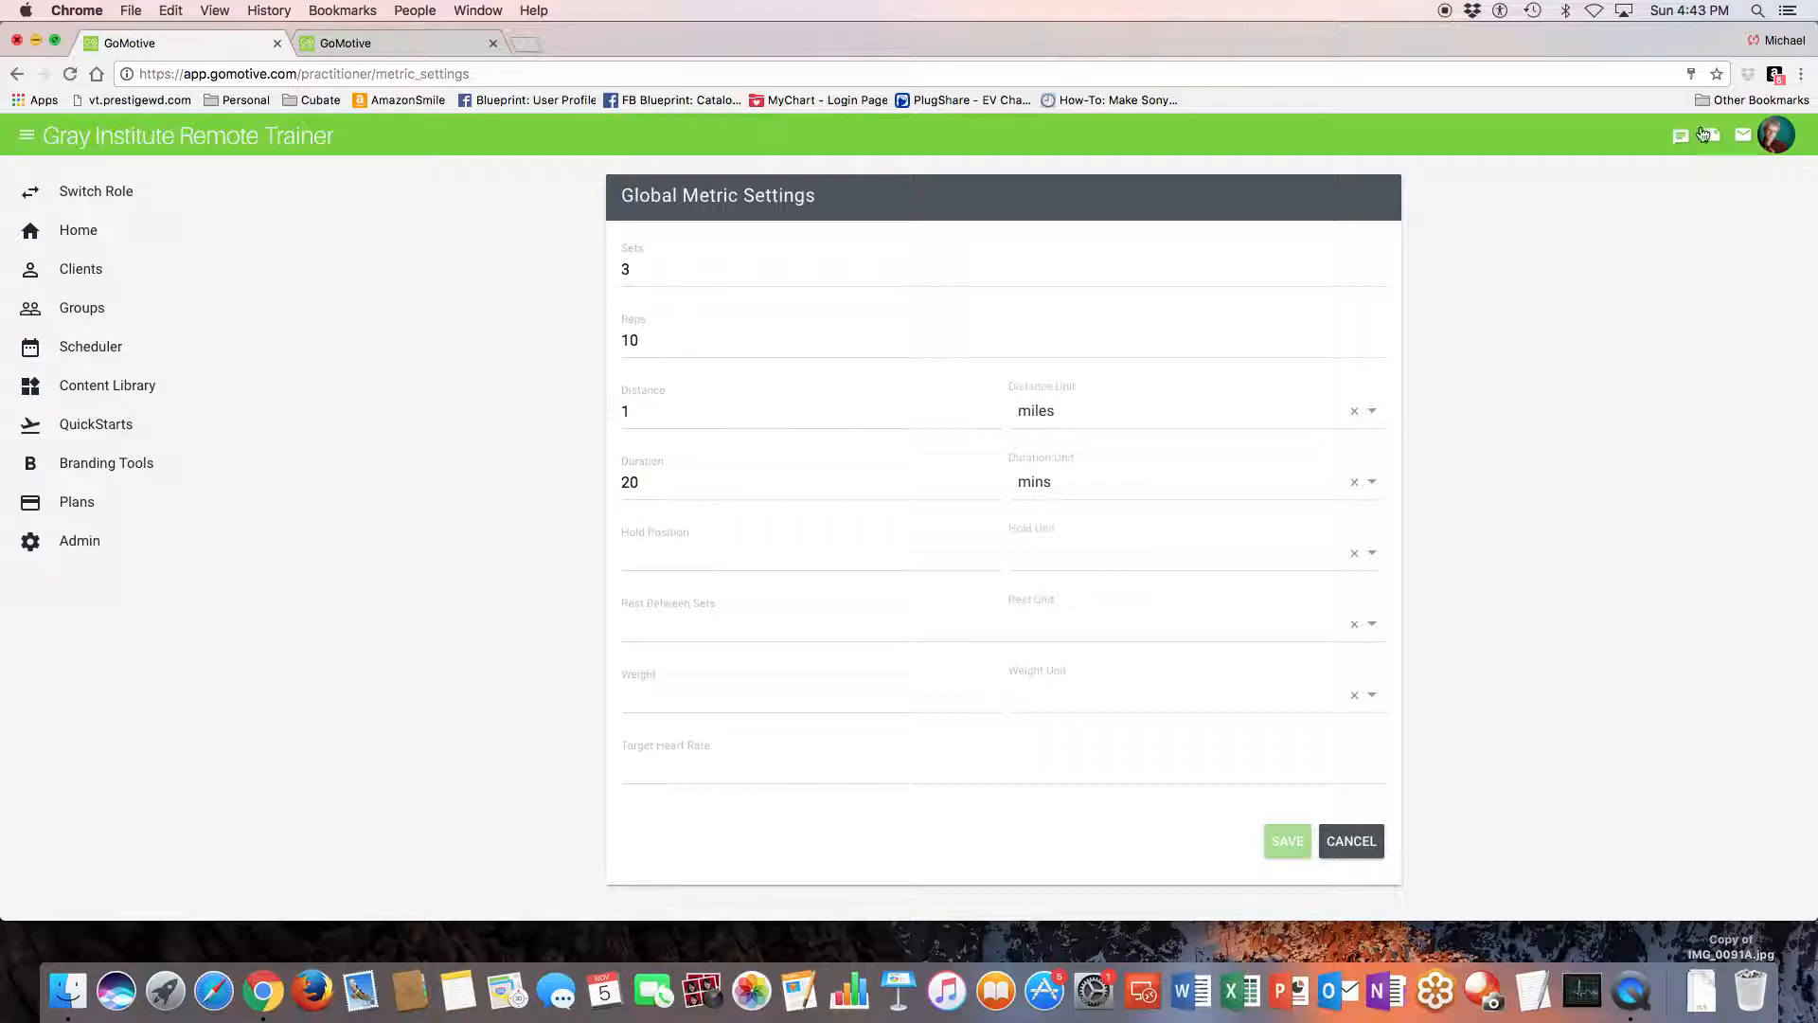
# - Save the search preferences with Gray Institute and GoMotive as the exercise and template sources
pyautogui.click(1784, 142)
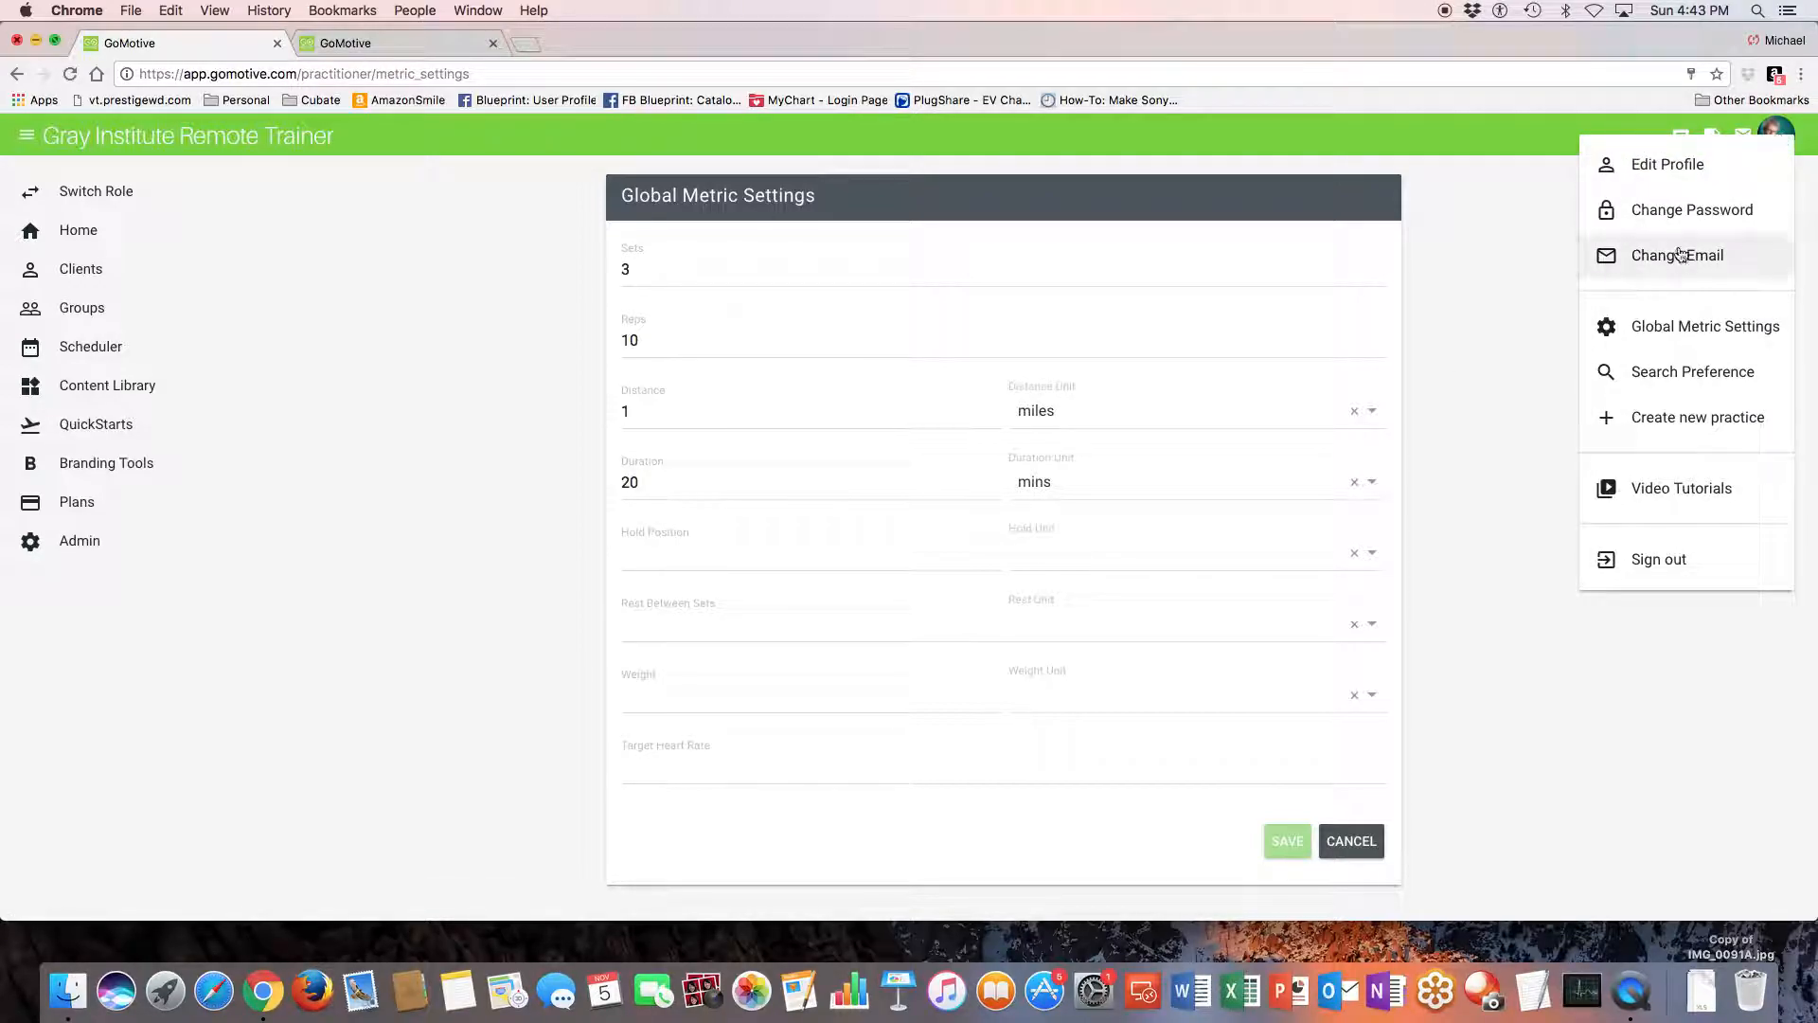
pyautogui.click(1653, 379)
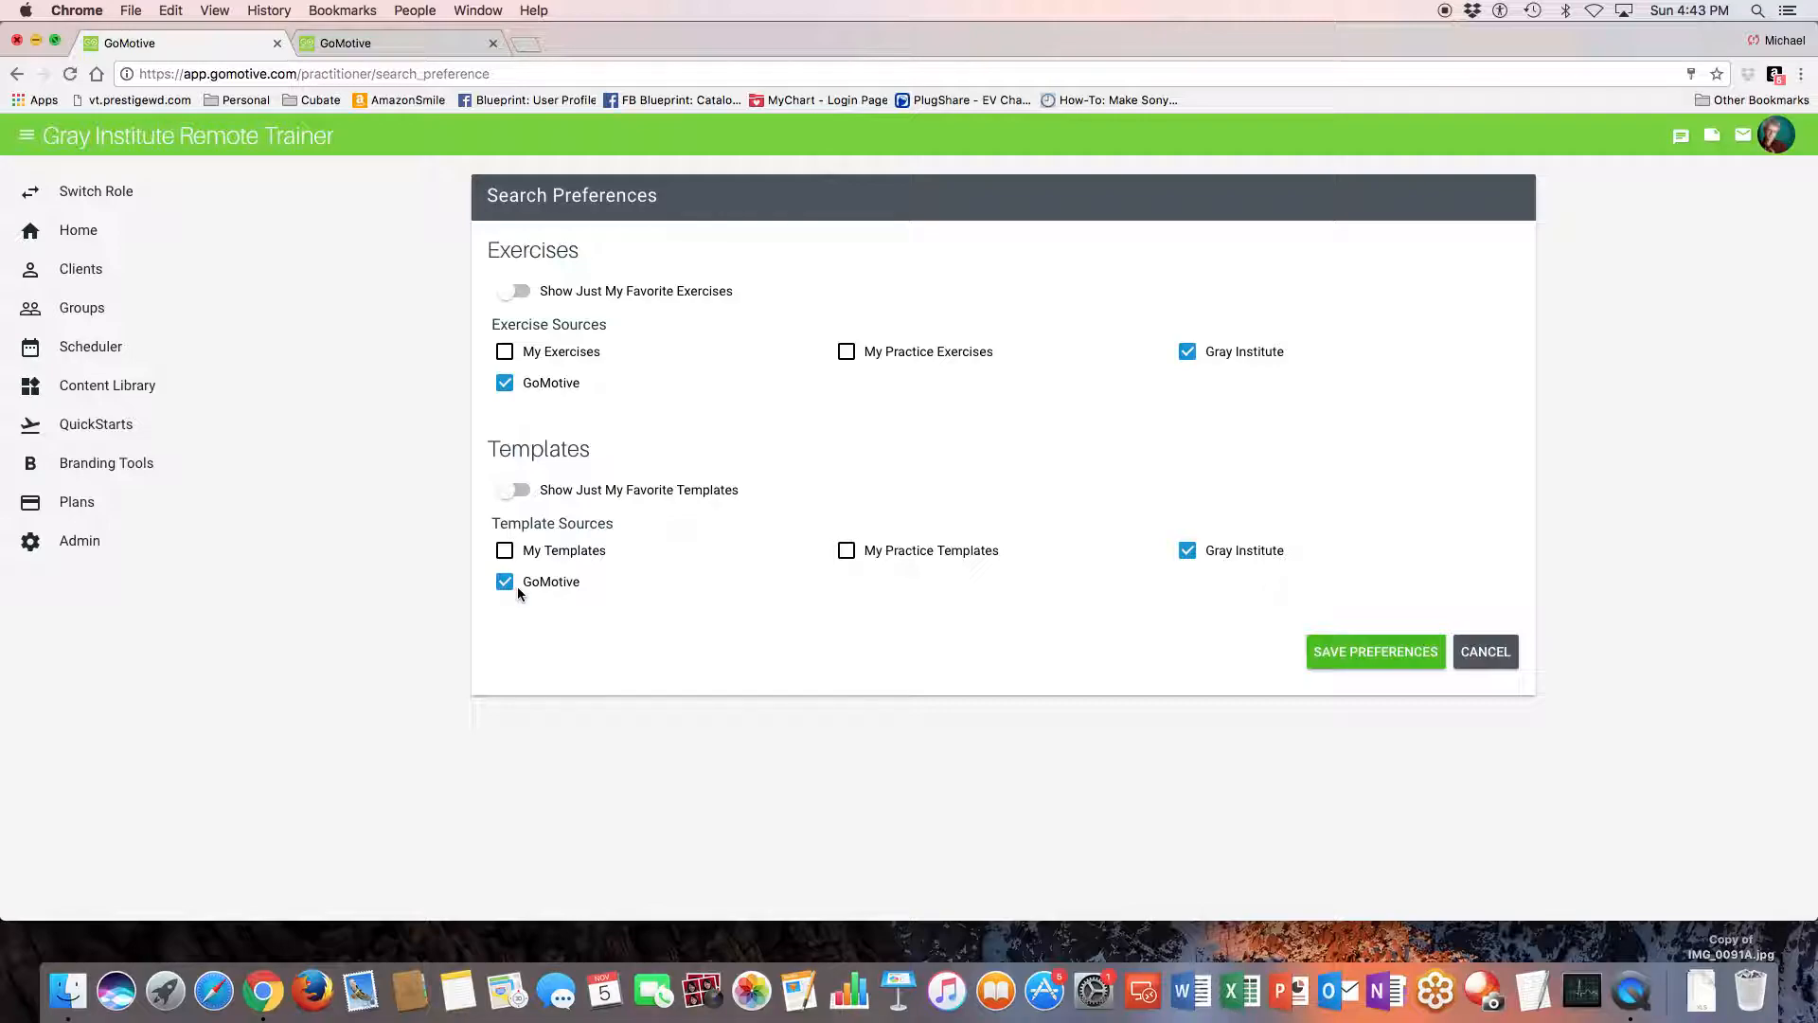
pyautogui.click(1378, 655)
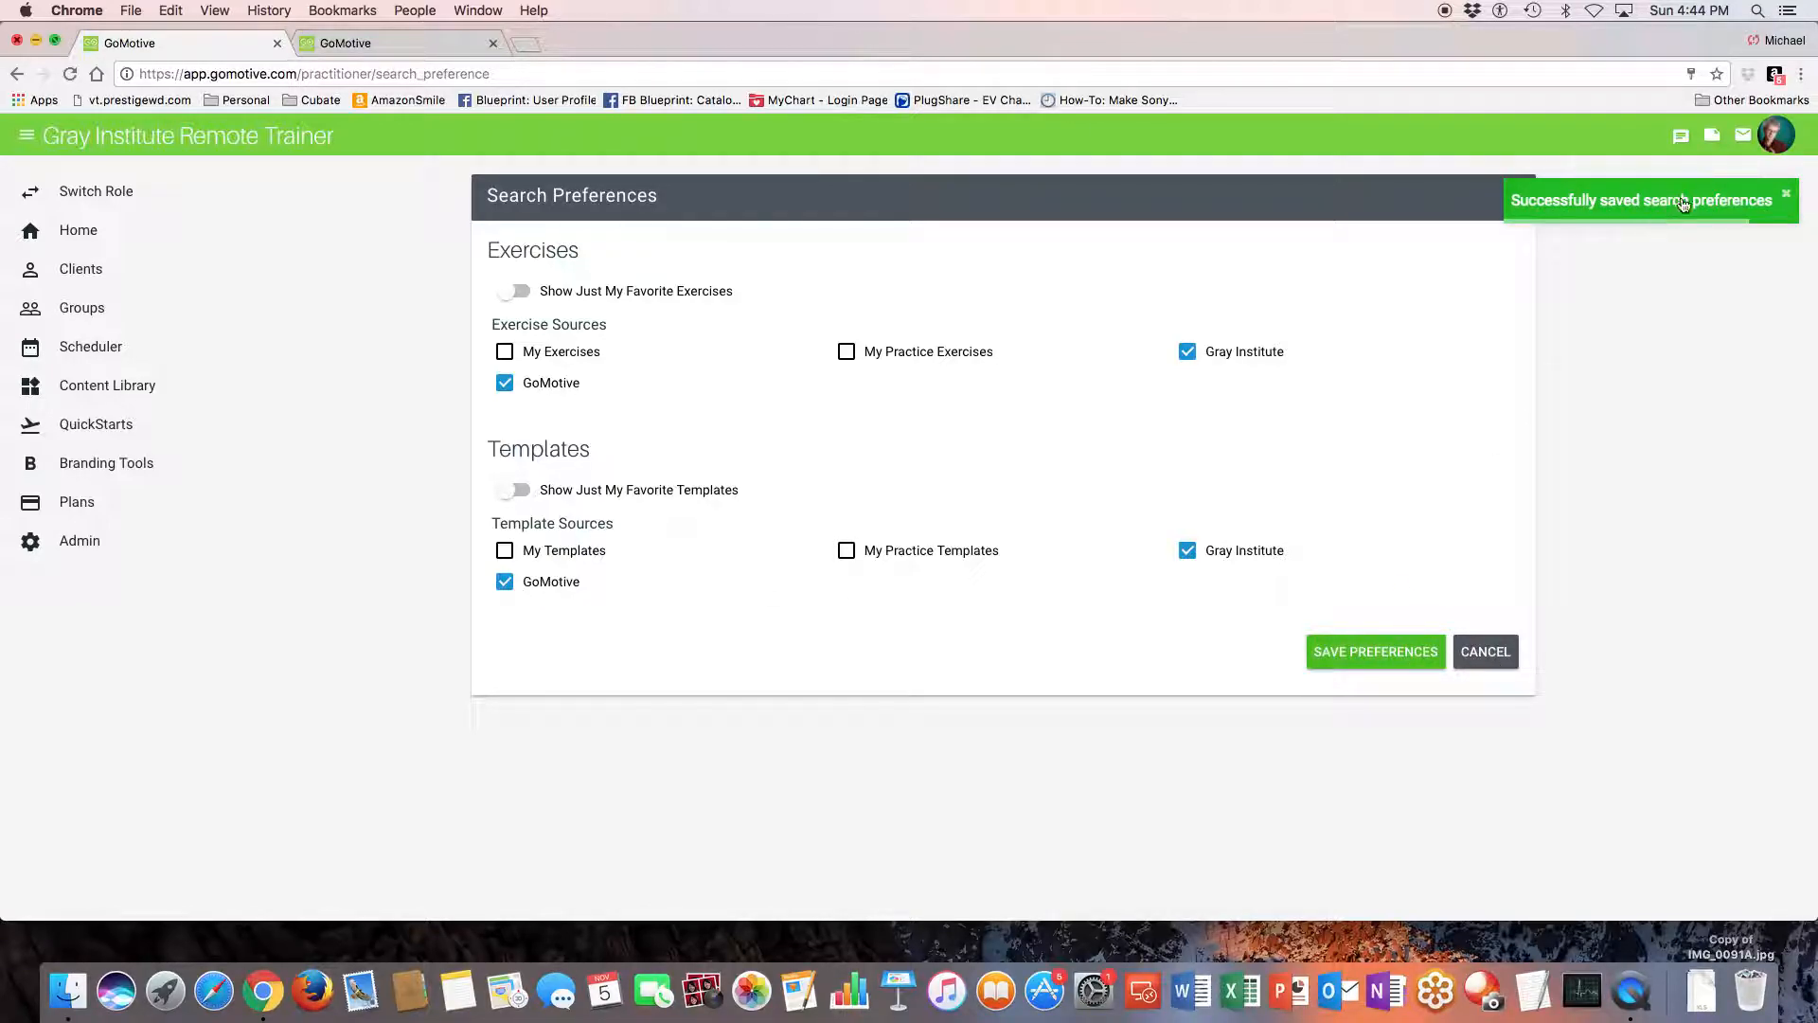
# - Open the video tutorials page from the account options
pyautogui.click(1778, 138)
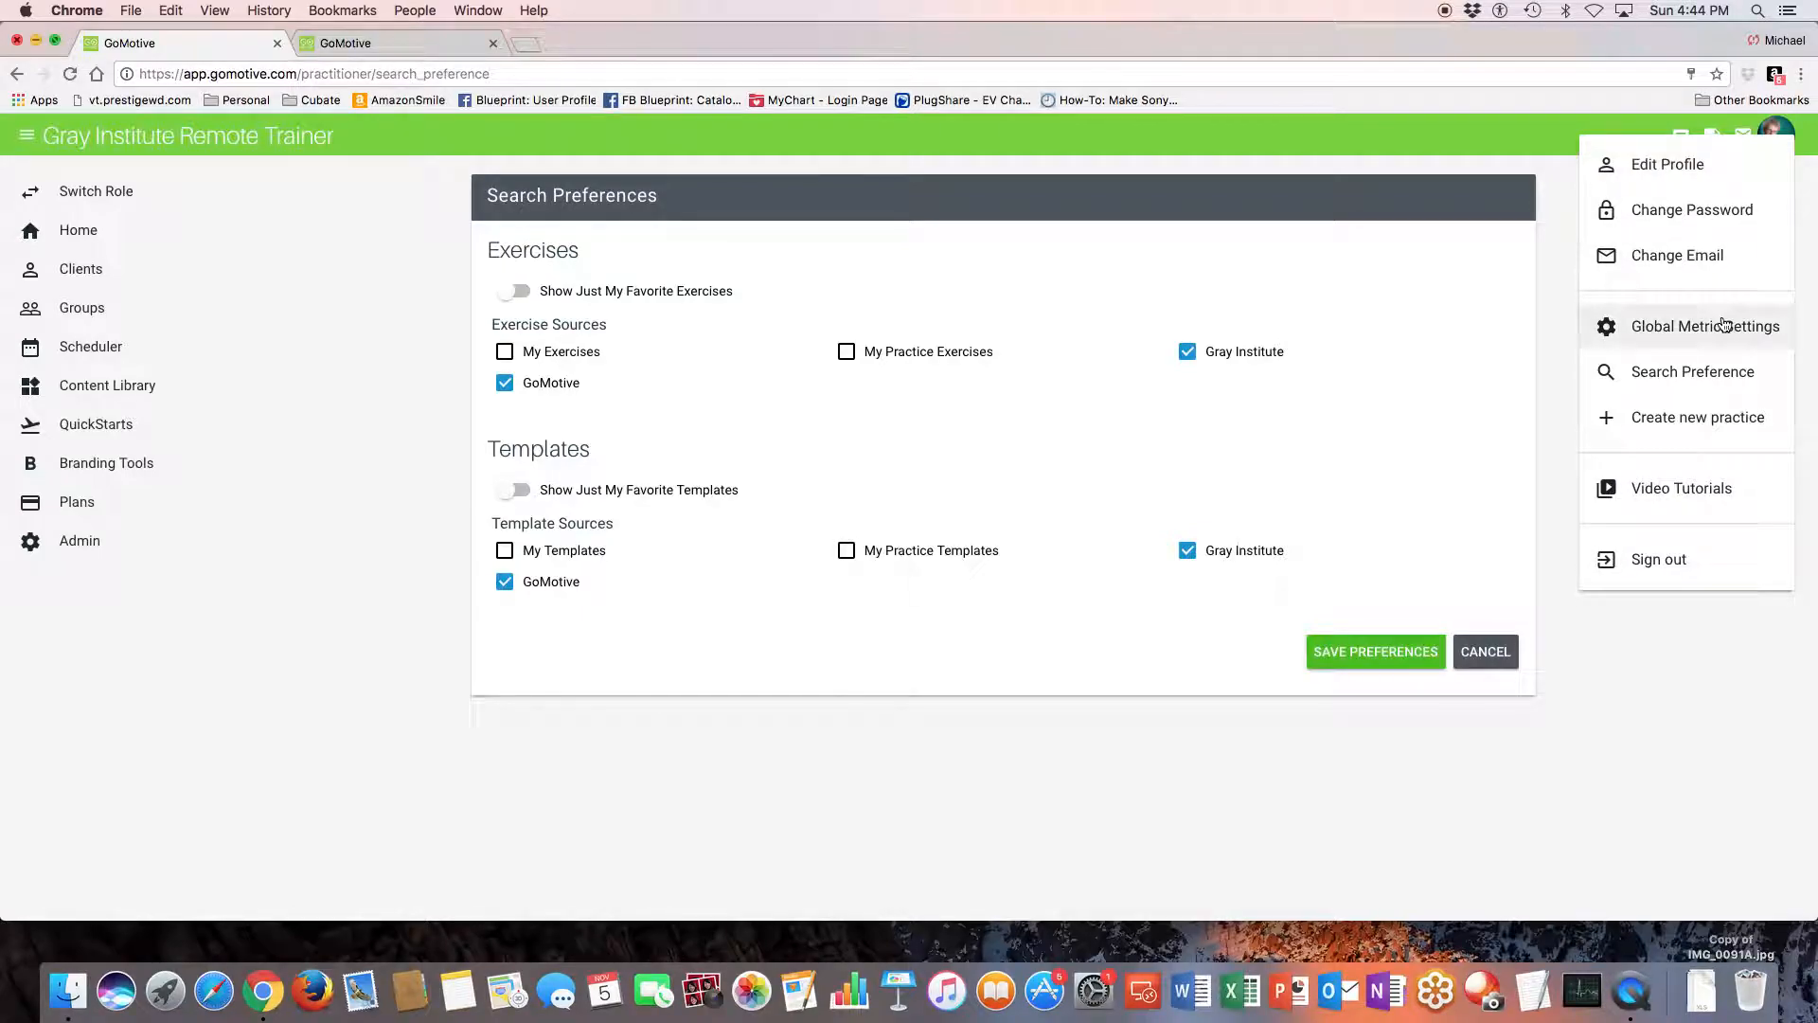
pyautogui.click(1653, 497)
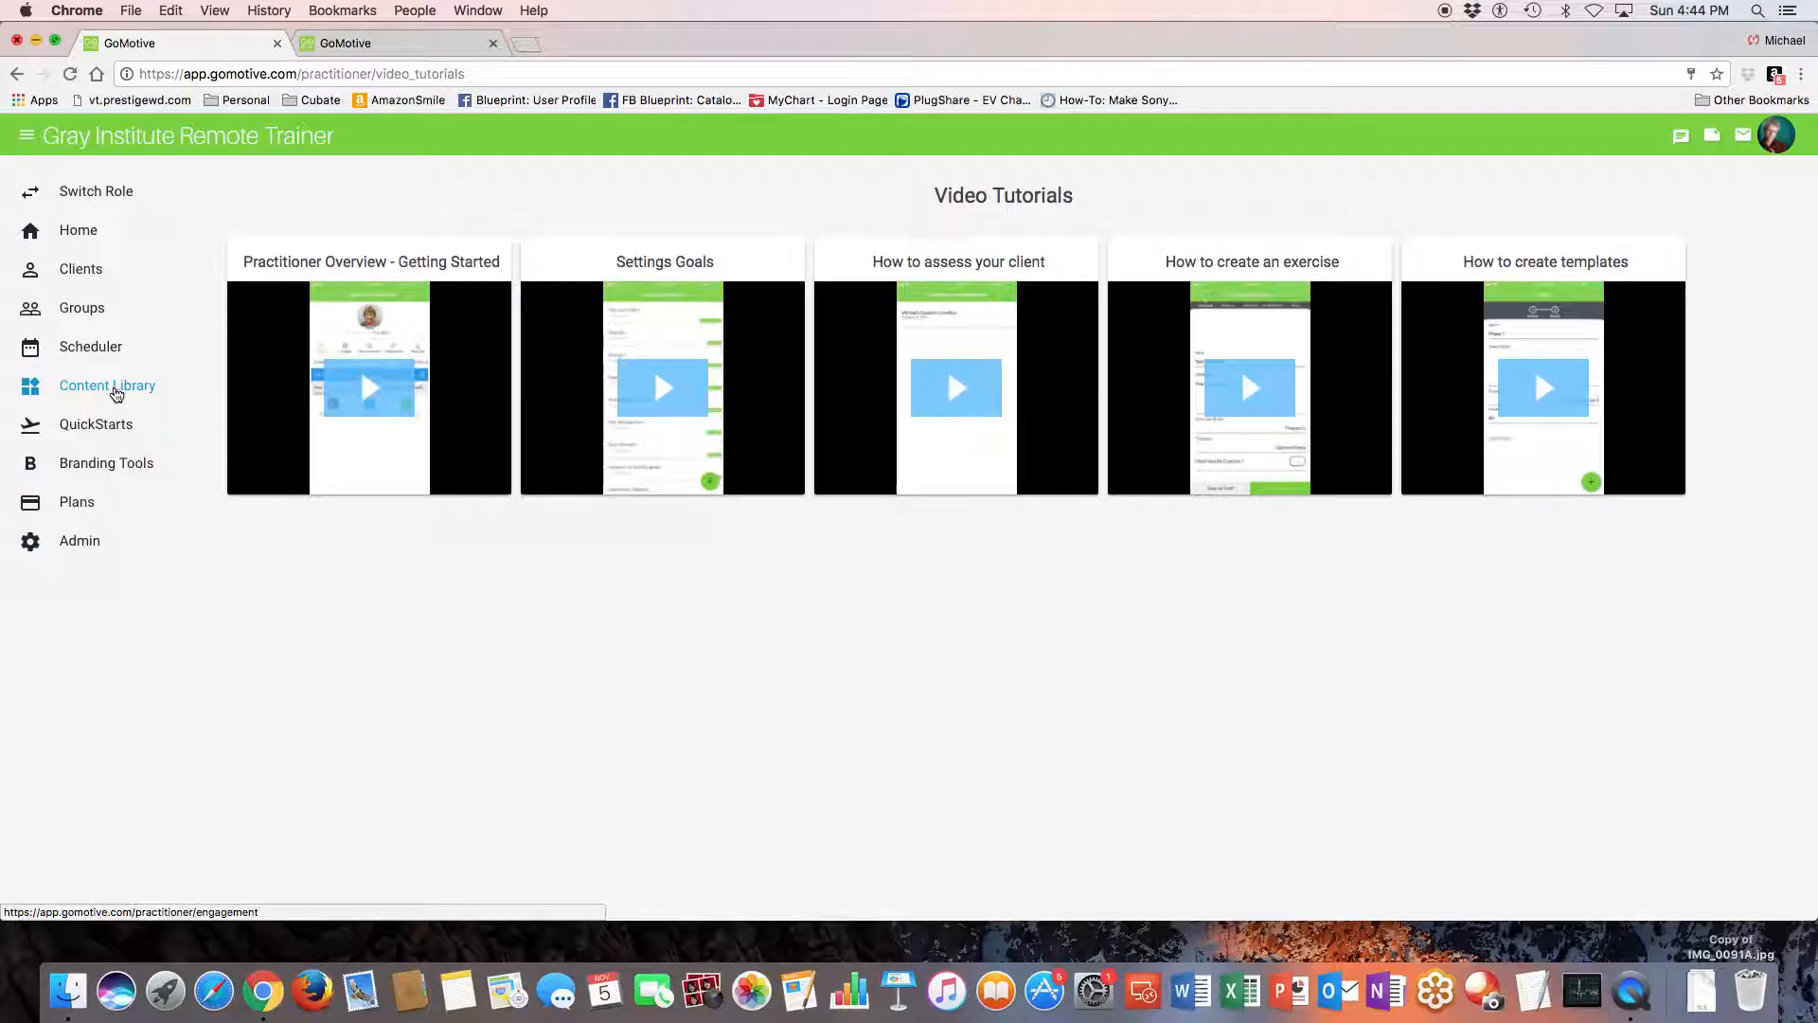
# - Start a new goal template in the Content Library with the goal text "Play Tennis Again"
pyautogui.click(116, 394)
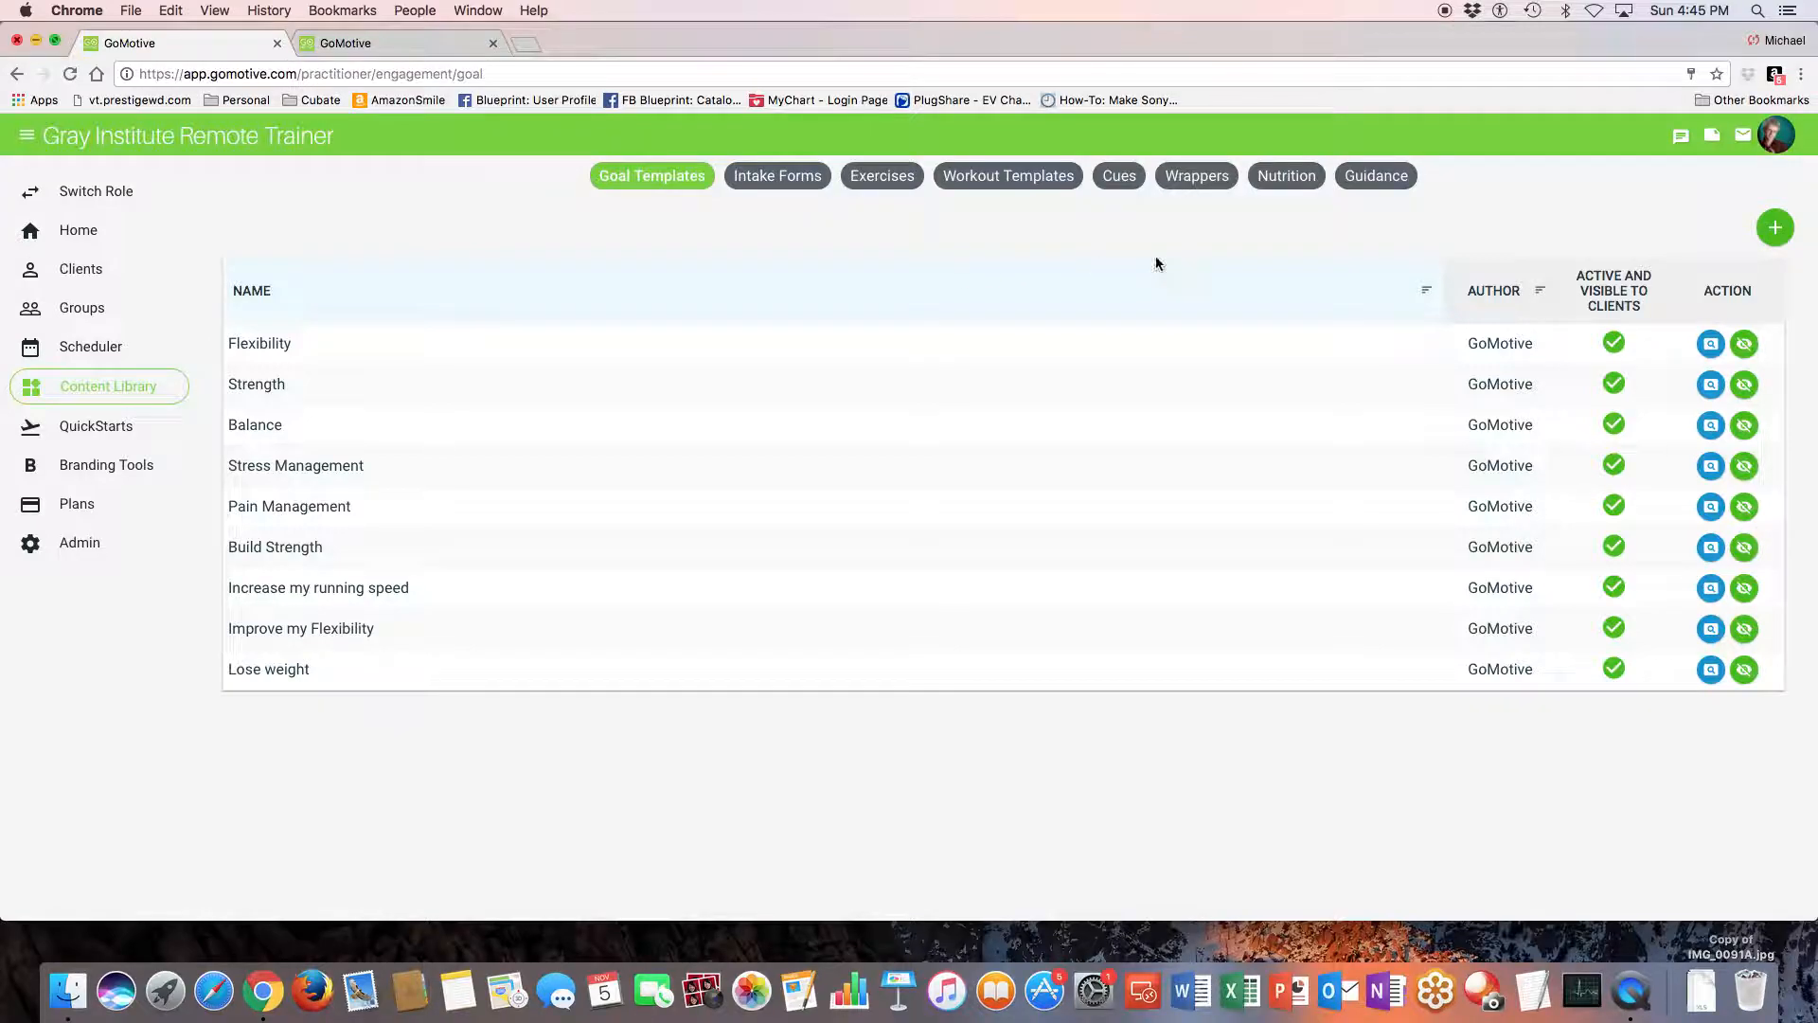
pyautogui.click(1775, 230)
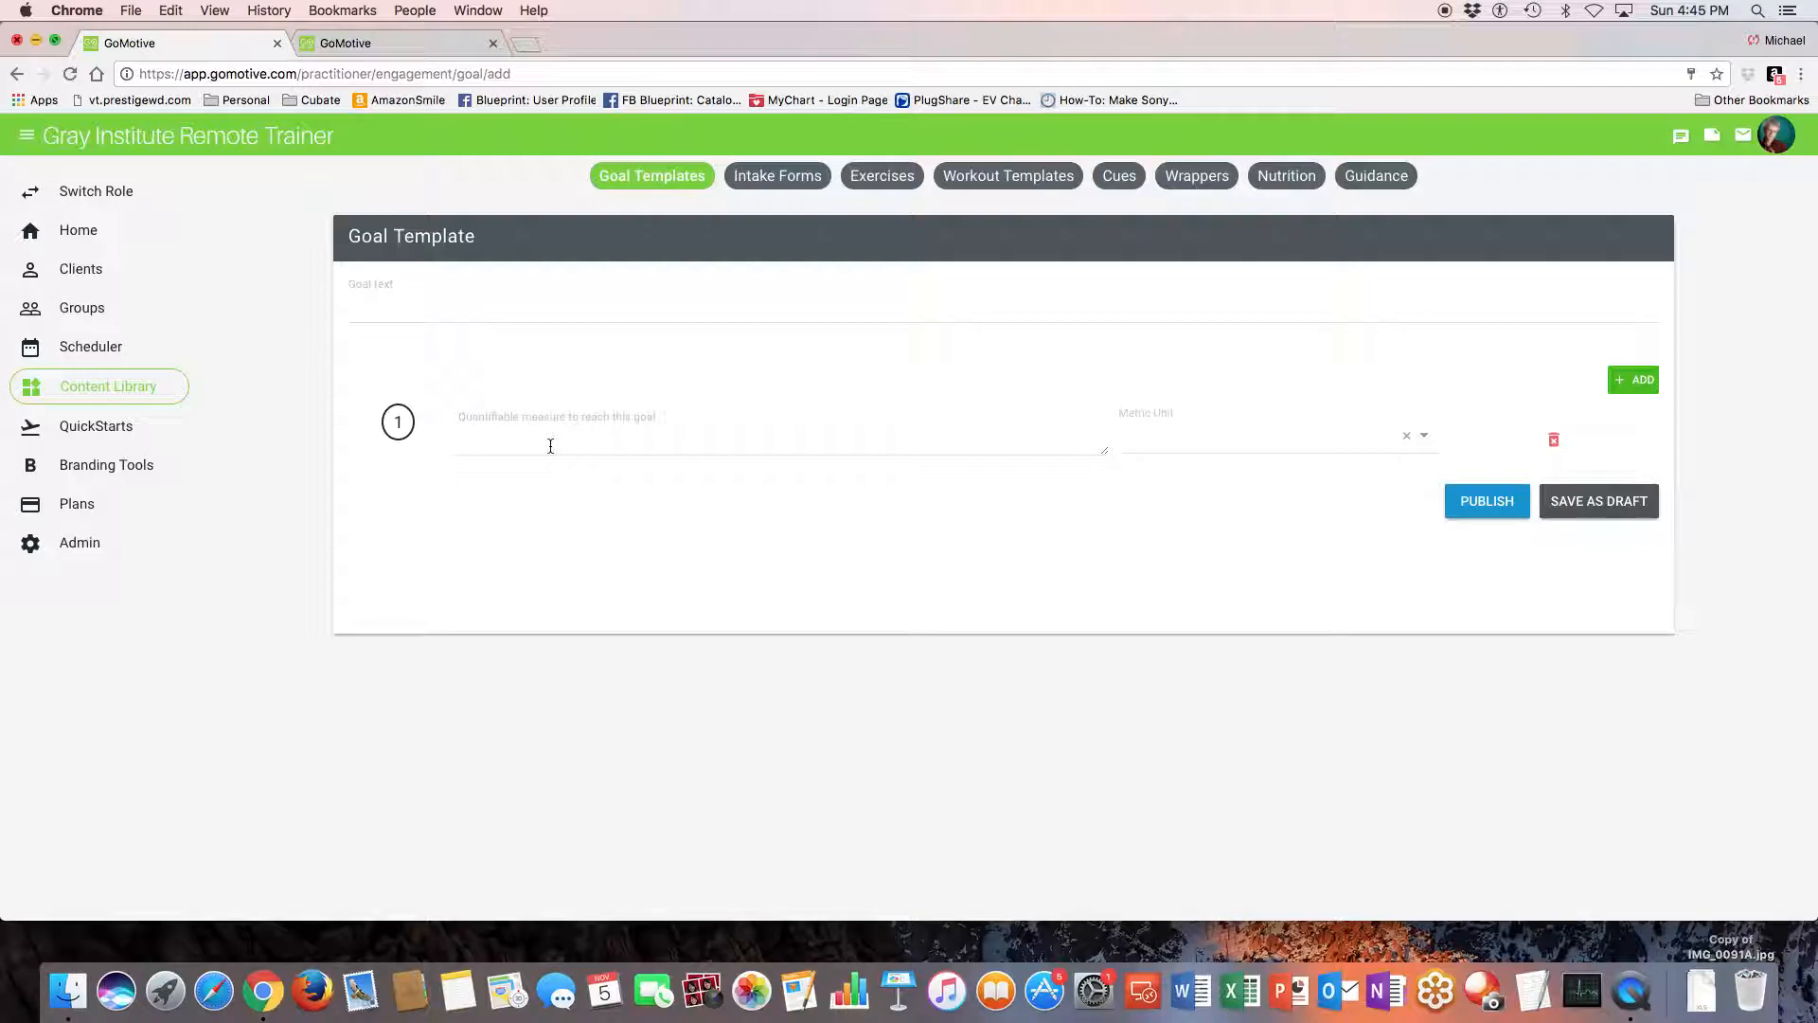
pyautogui.click(408, 309)
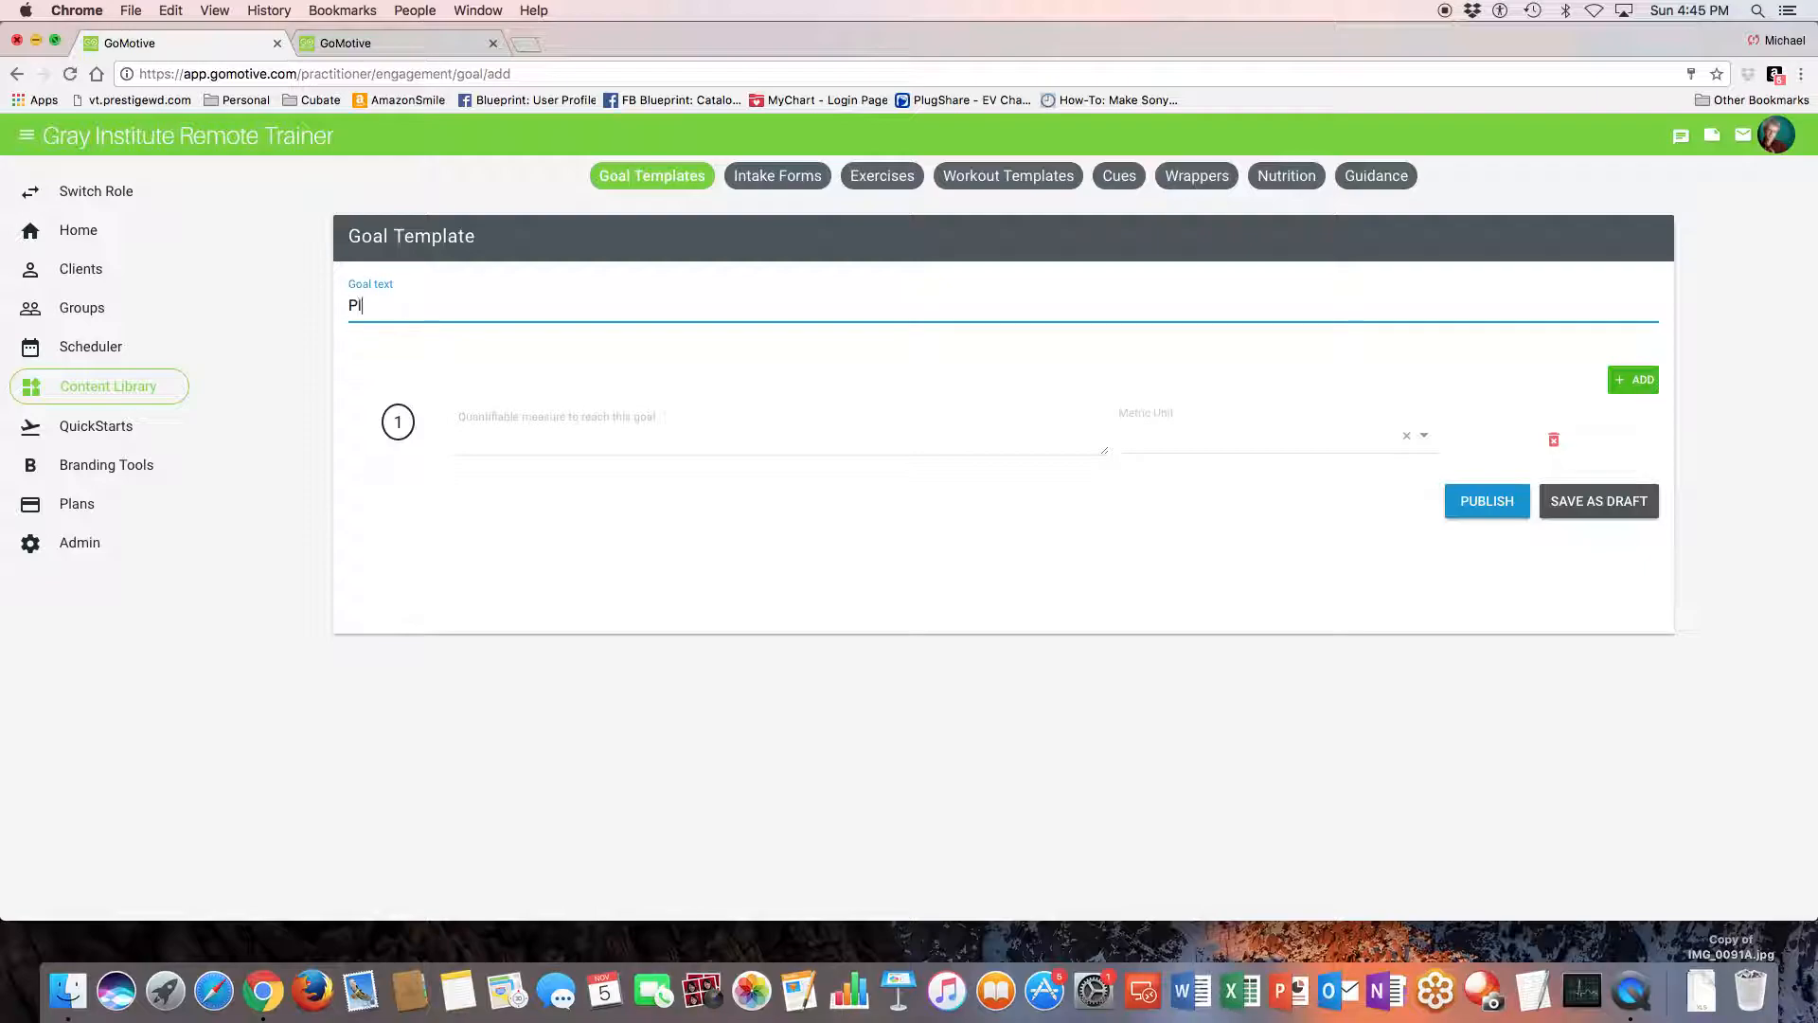
pyautogui.write('Play Tennis Again')
# - Enter "What is your current level of pain on a scale of 0-10" as the goal's first quantifiable measure
pyautogui.click(571, 445)
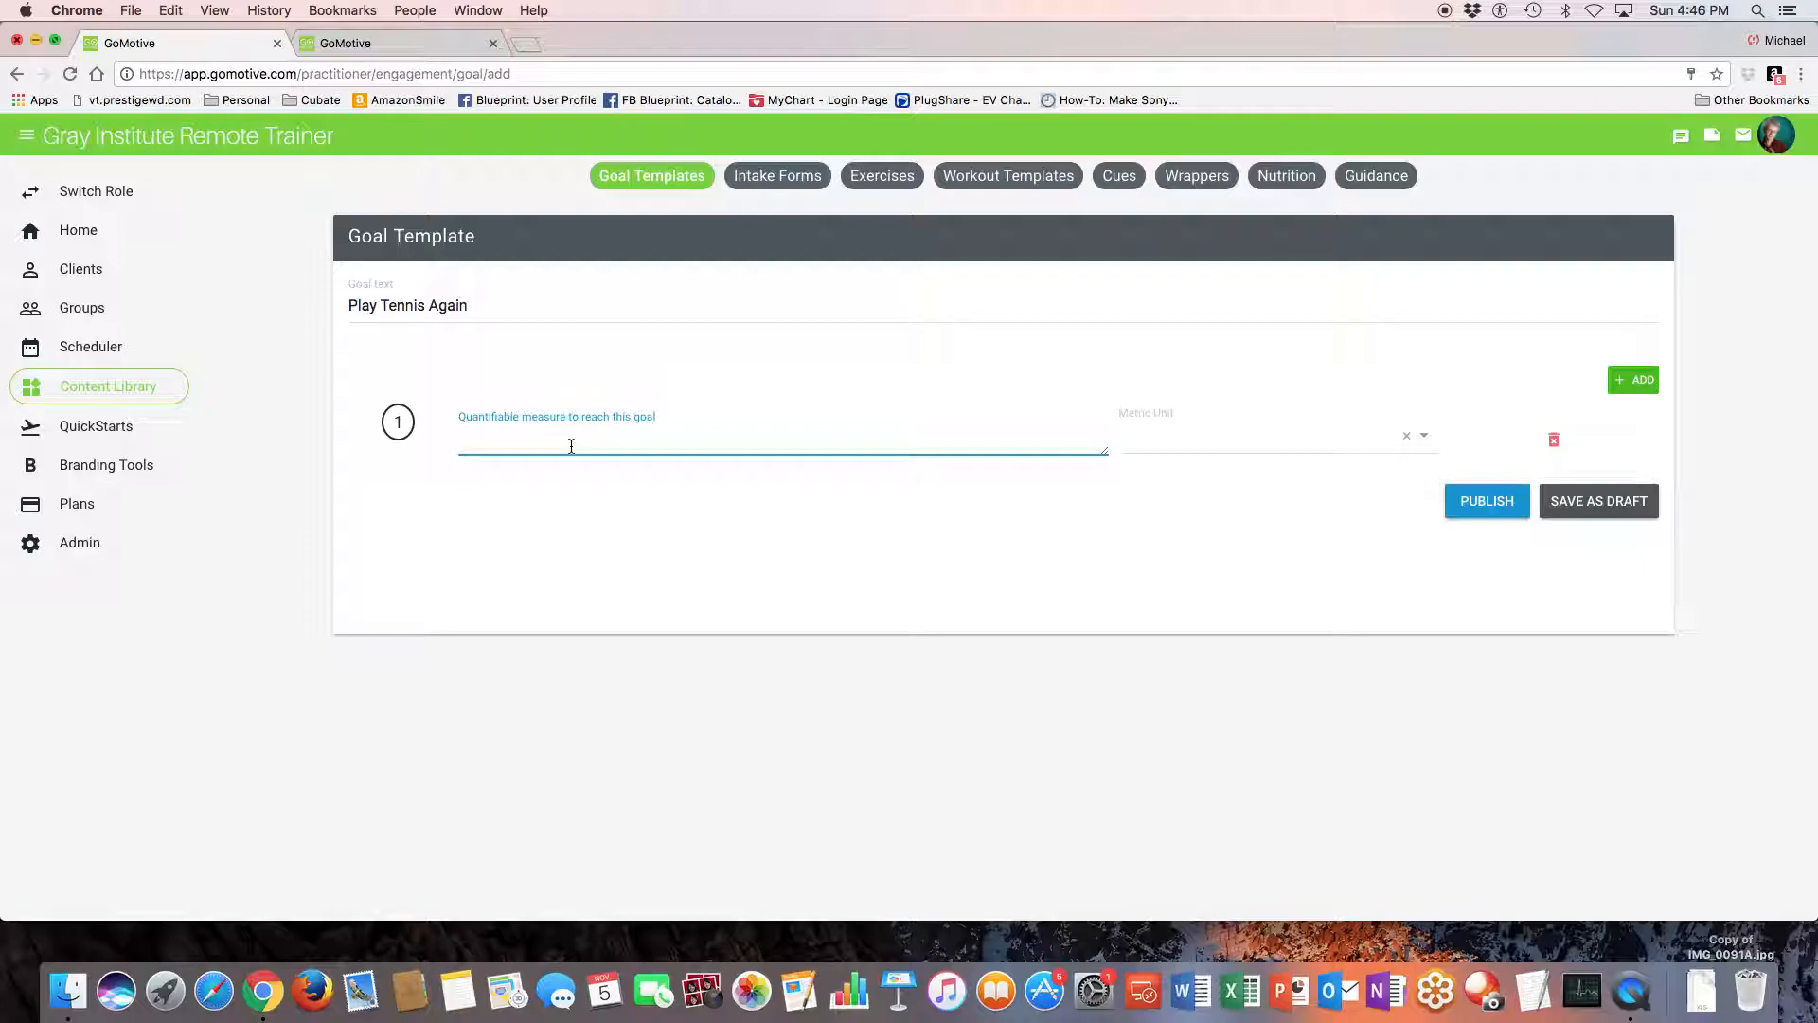
pyautogui.write('What is your current level of pain on a scale')
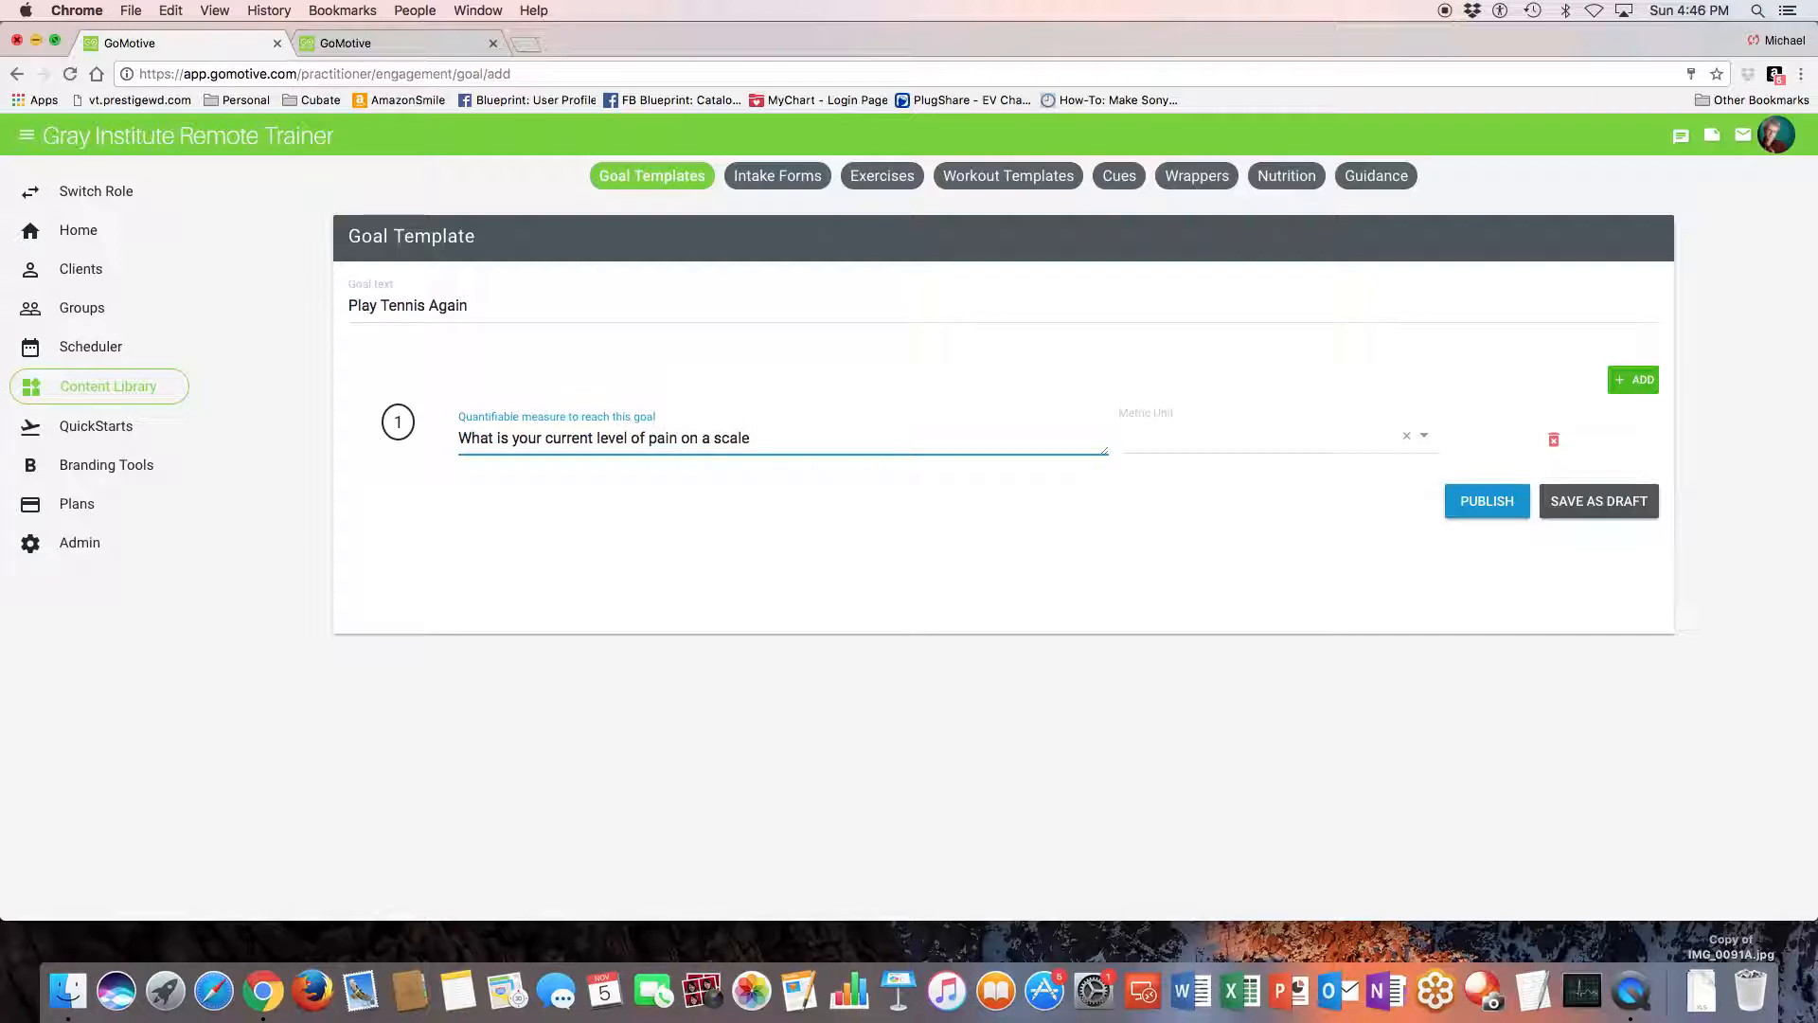
pyautogui.write(' of 0-10')
# - Set the measure's metric unit to Number and publish the goal template
pyautogui.click(1496, 502)
pyautogui.click(1286, 438)
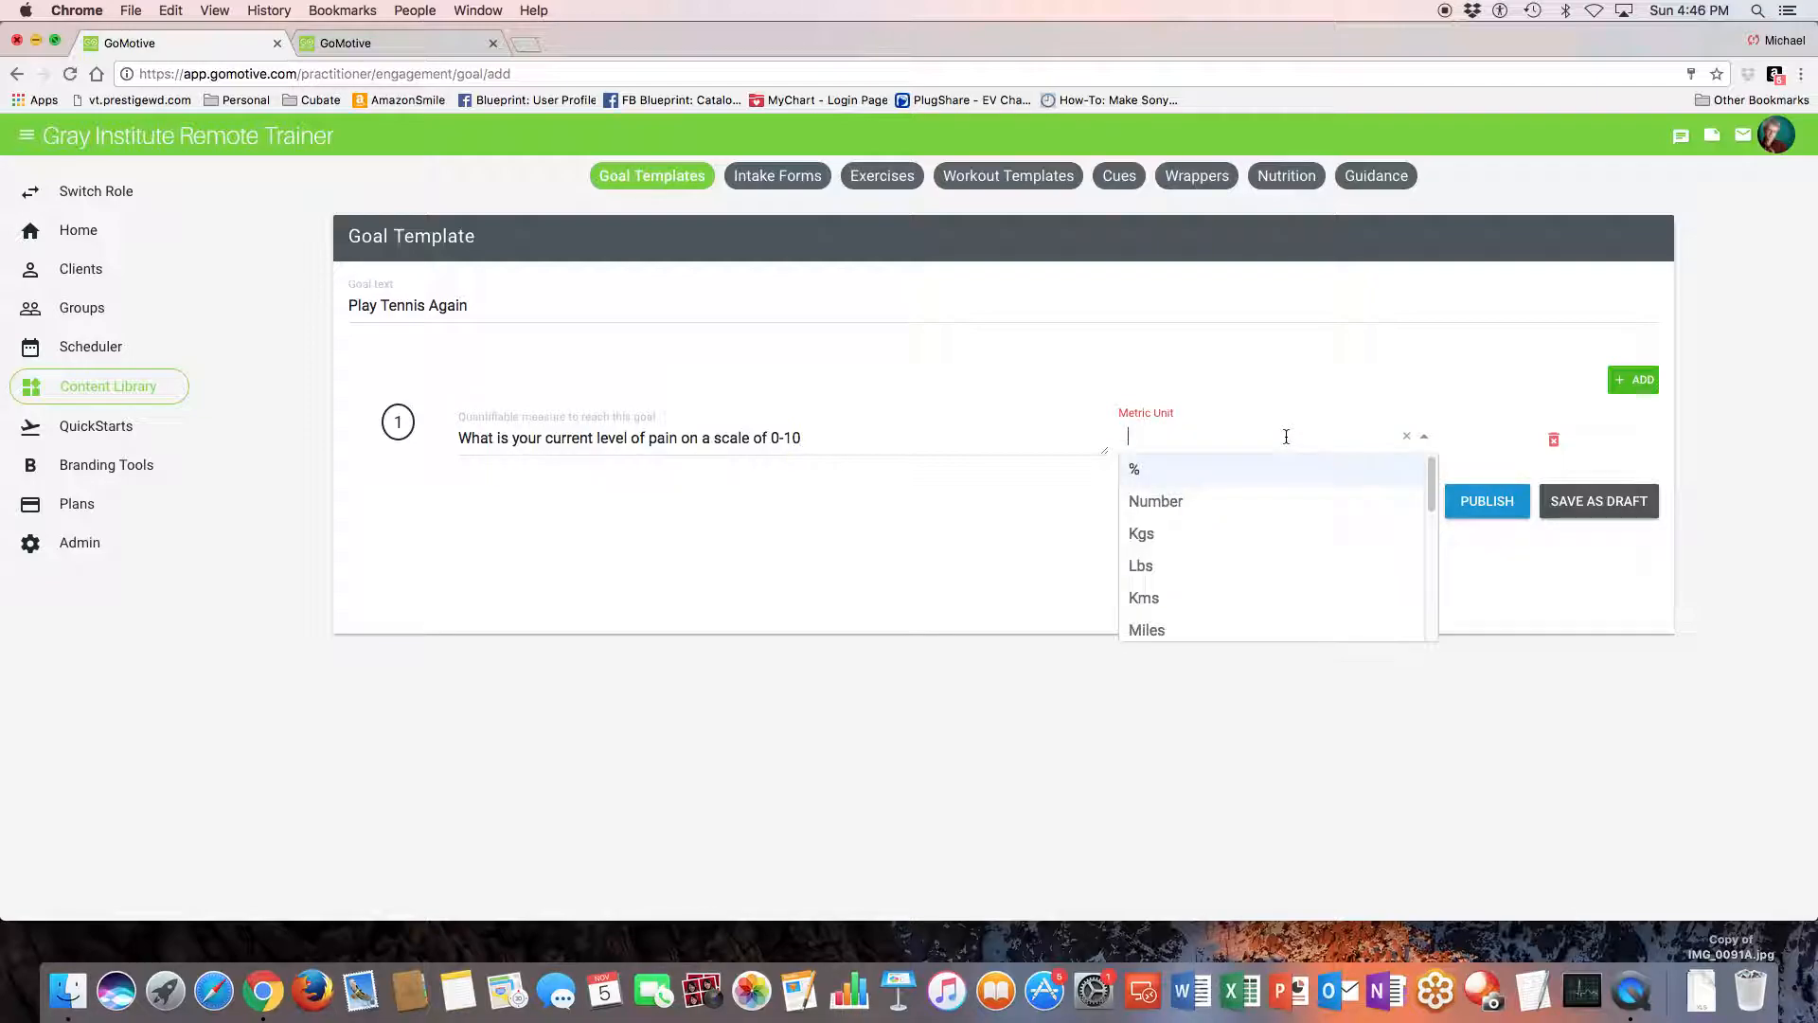
pyautogui.click(1188, 502)
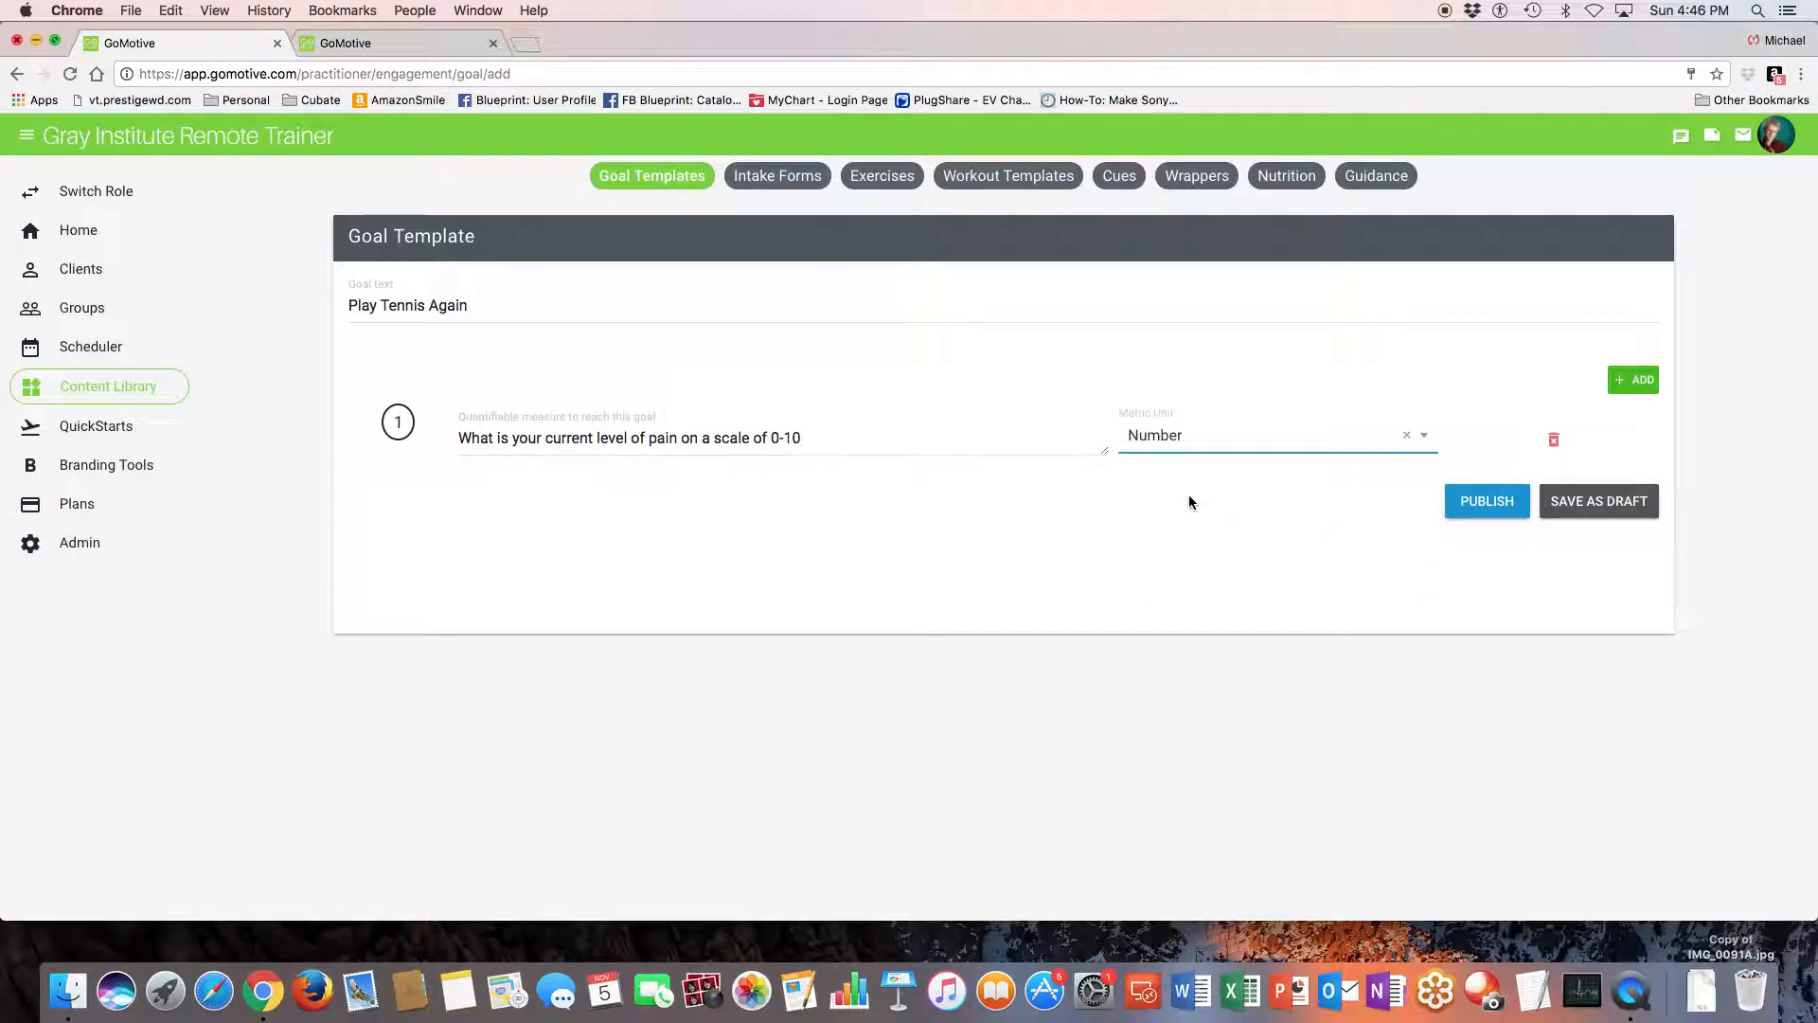
pyautogui.click(1495, 497)
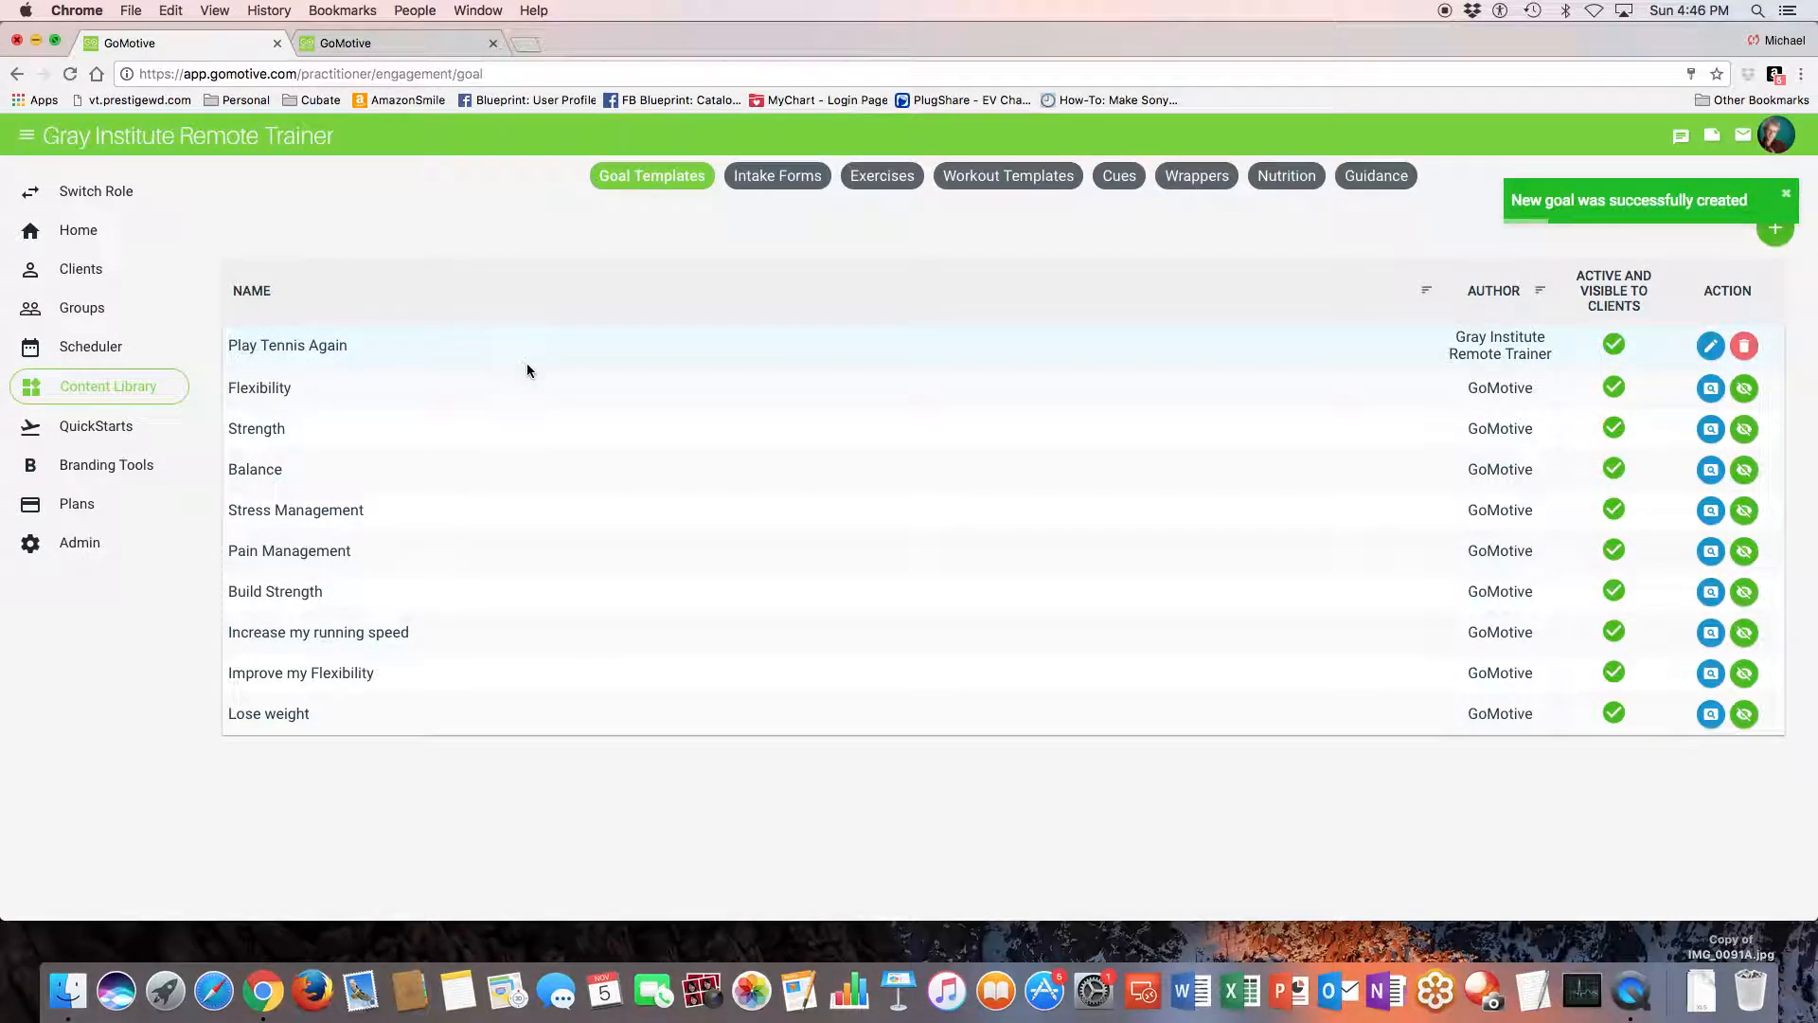
# - Clone GoMotive's PAR-Q Form in the intake forms of the Content Library
pyautogui.click(777, 176)
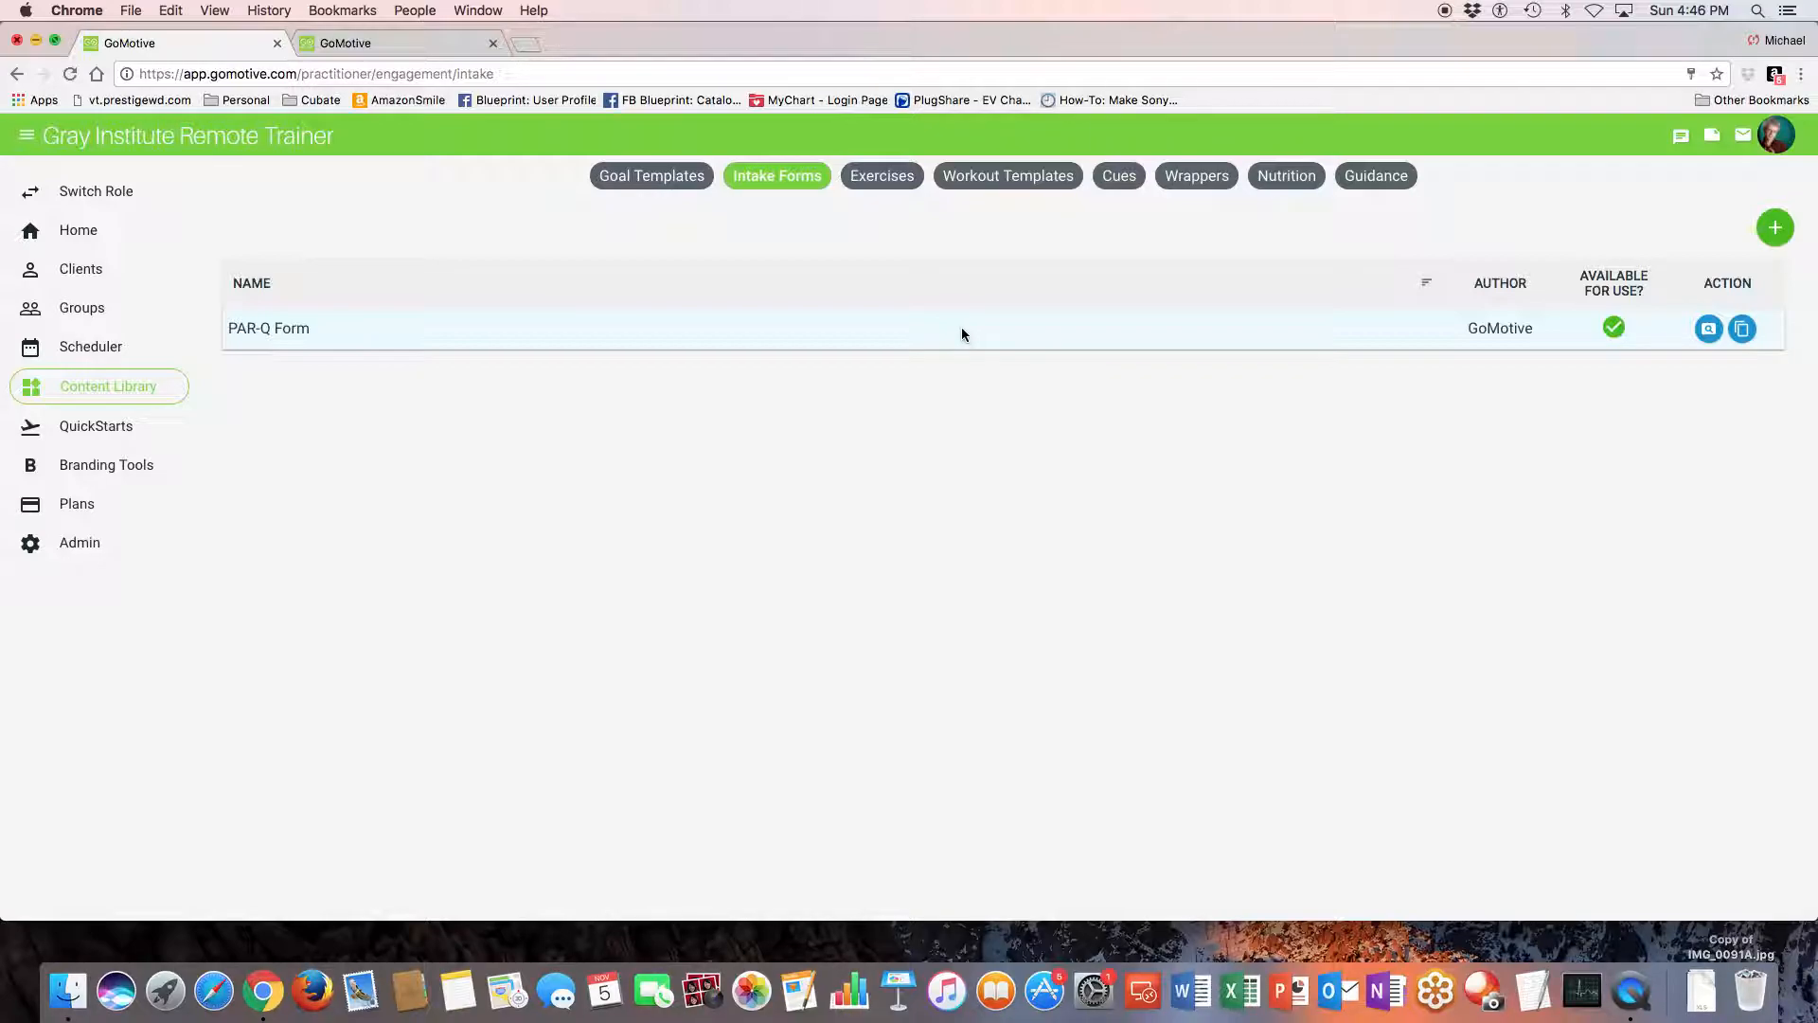
pyautogui.click(1743, 329)
pyautogui.click(830, 582)
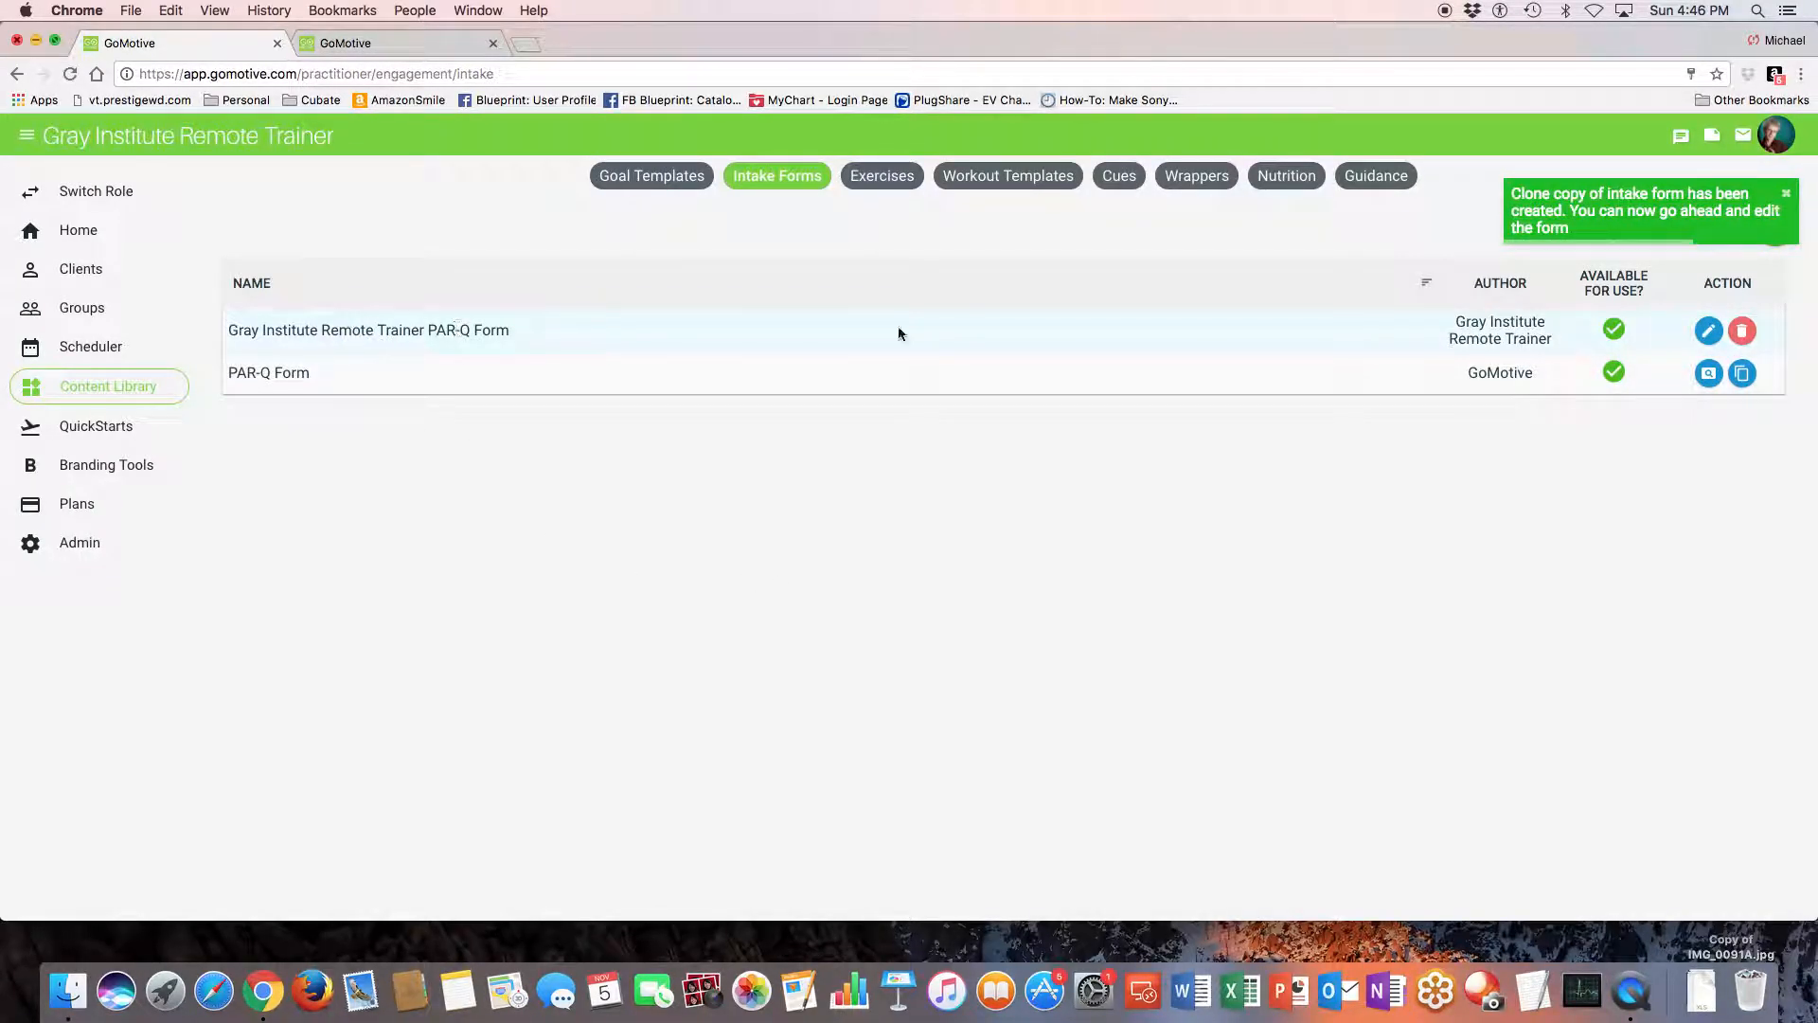
# - Open the cloned PAR-Q form for editing, review its questions and return to the intake forms list
pyautogui.click(1708, 330)
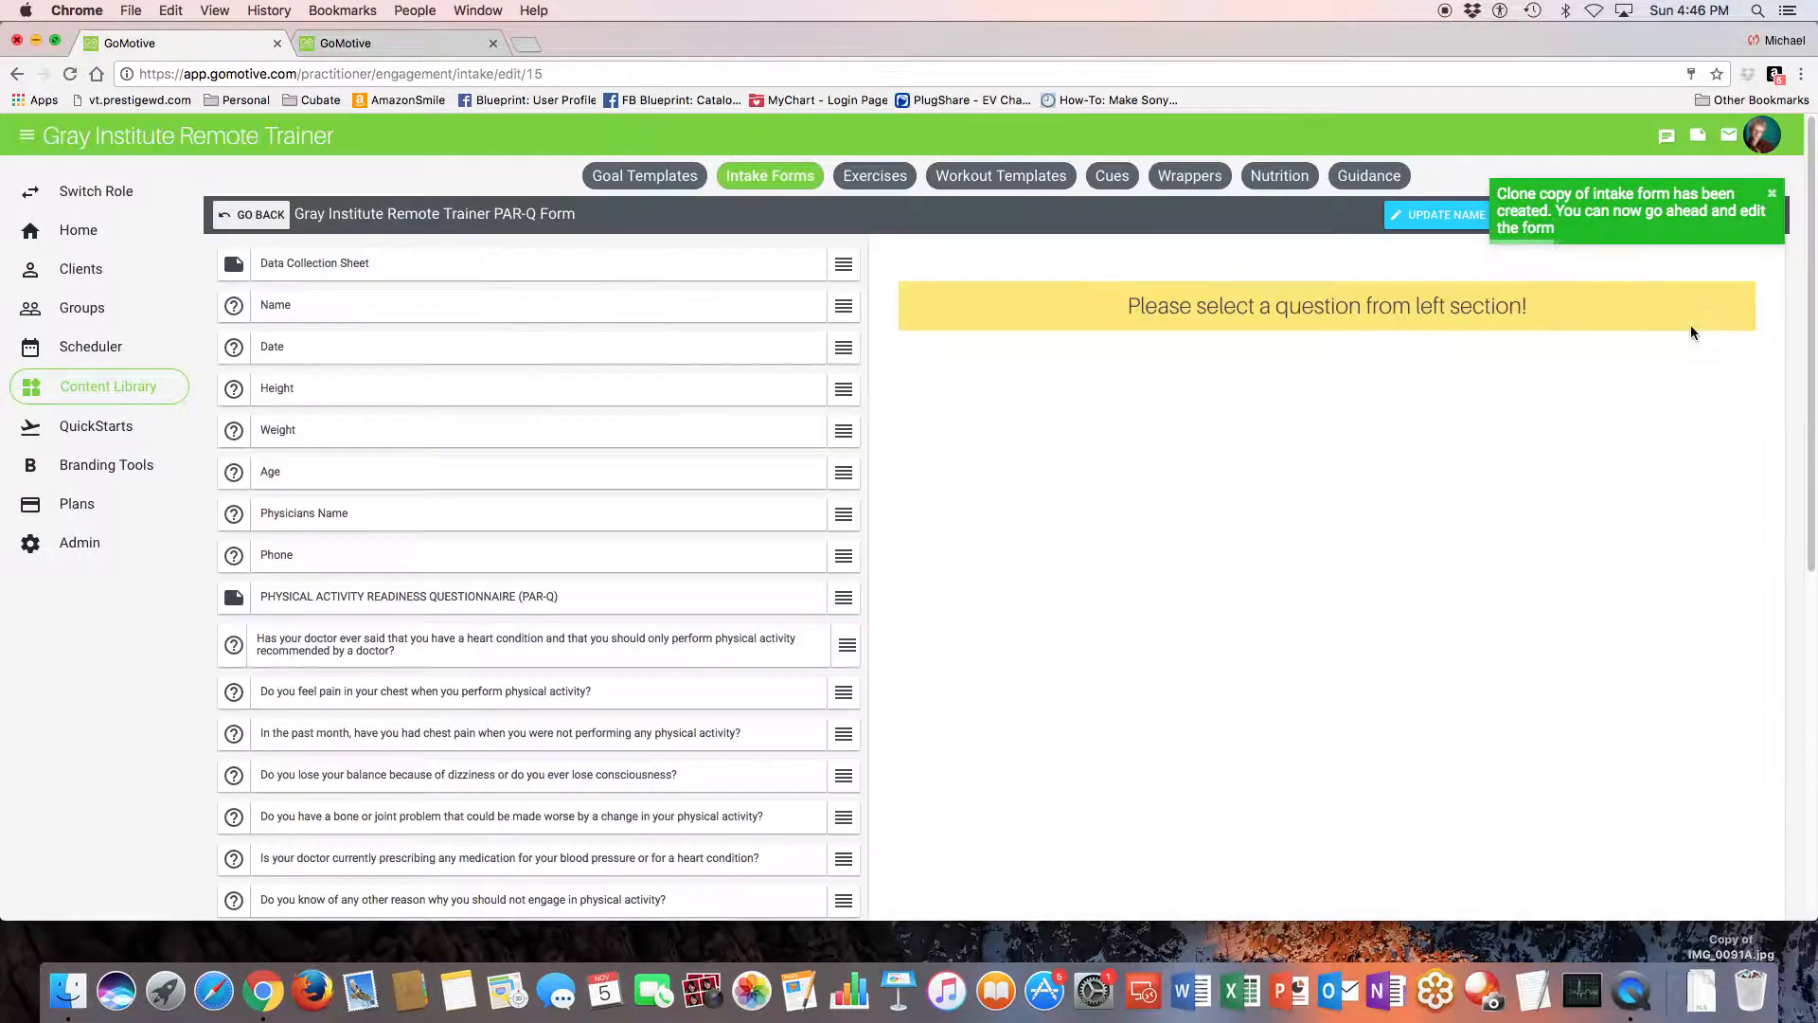
pyautogui.scroll(-10, 544, 548)
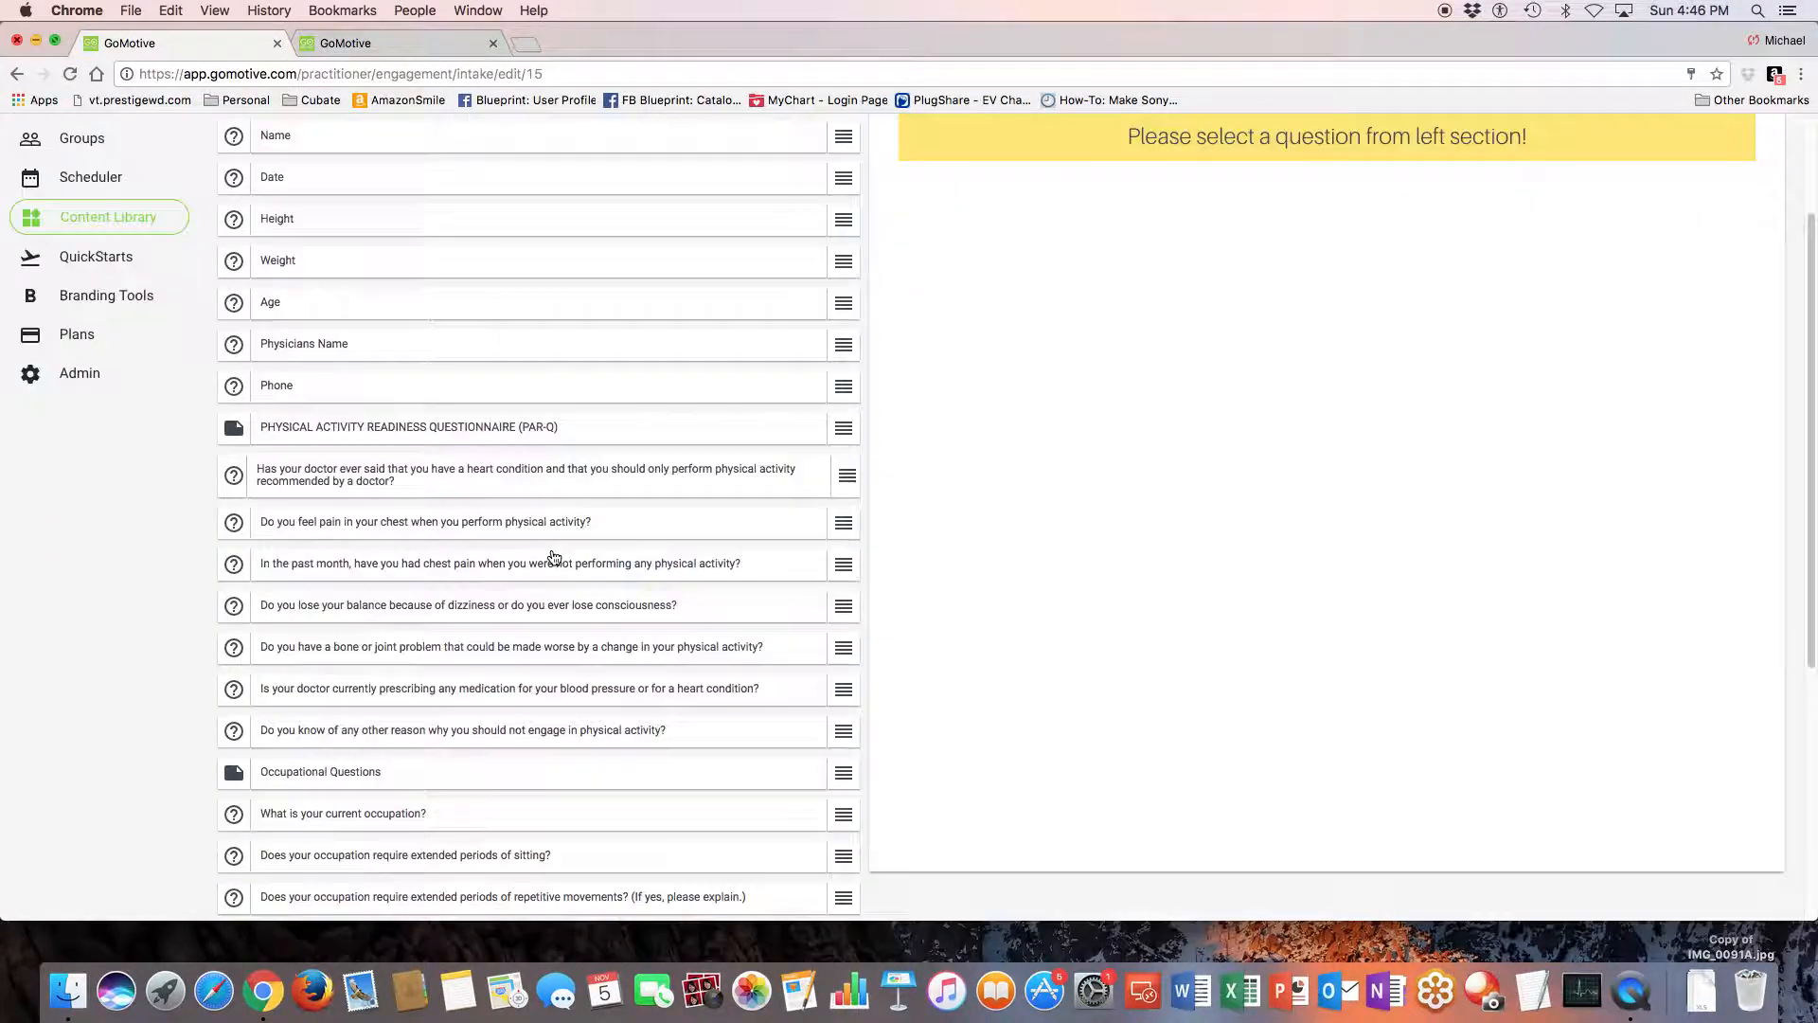
pyautogui.scroll(10, 550, 558)
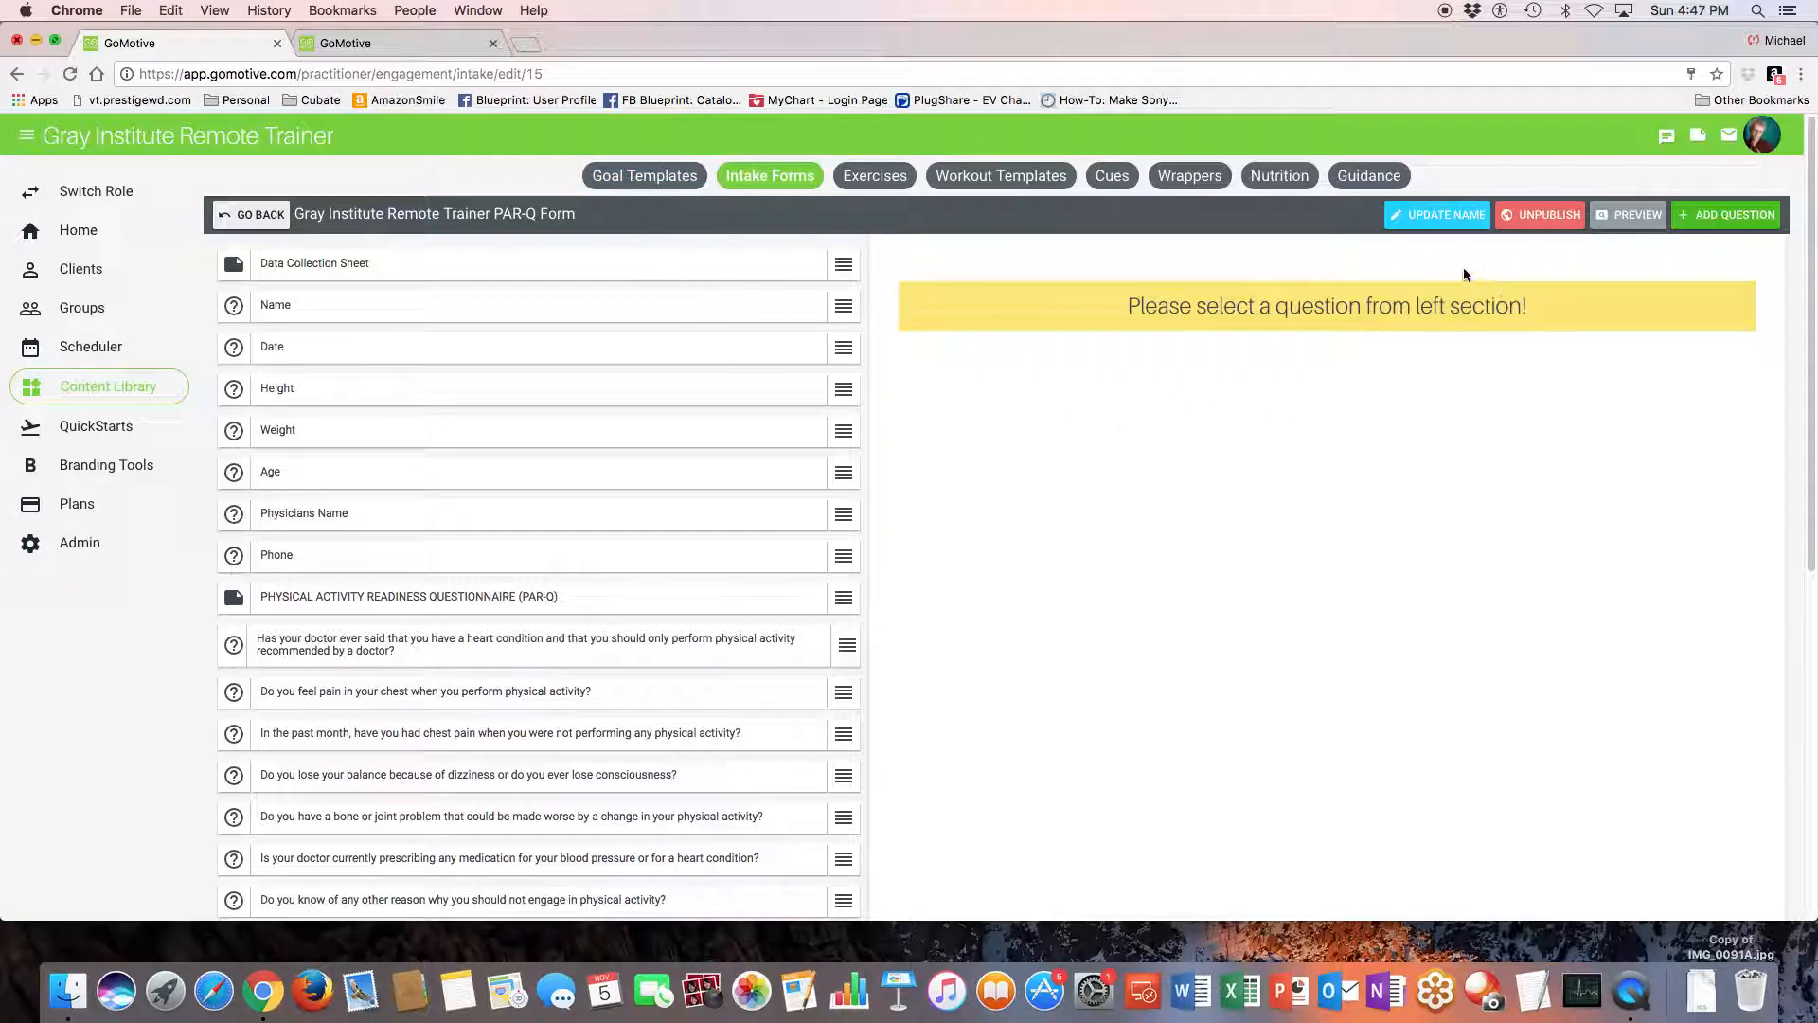
pyautogui.click(252, 216)
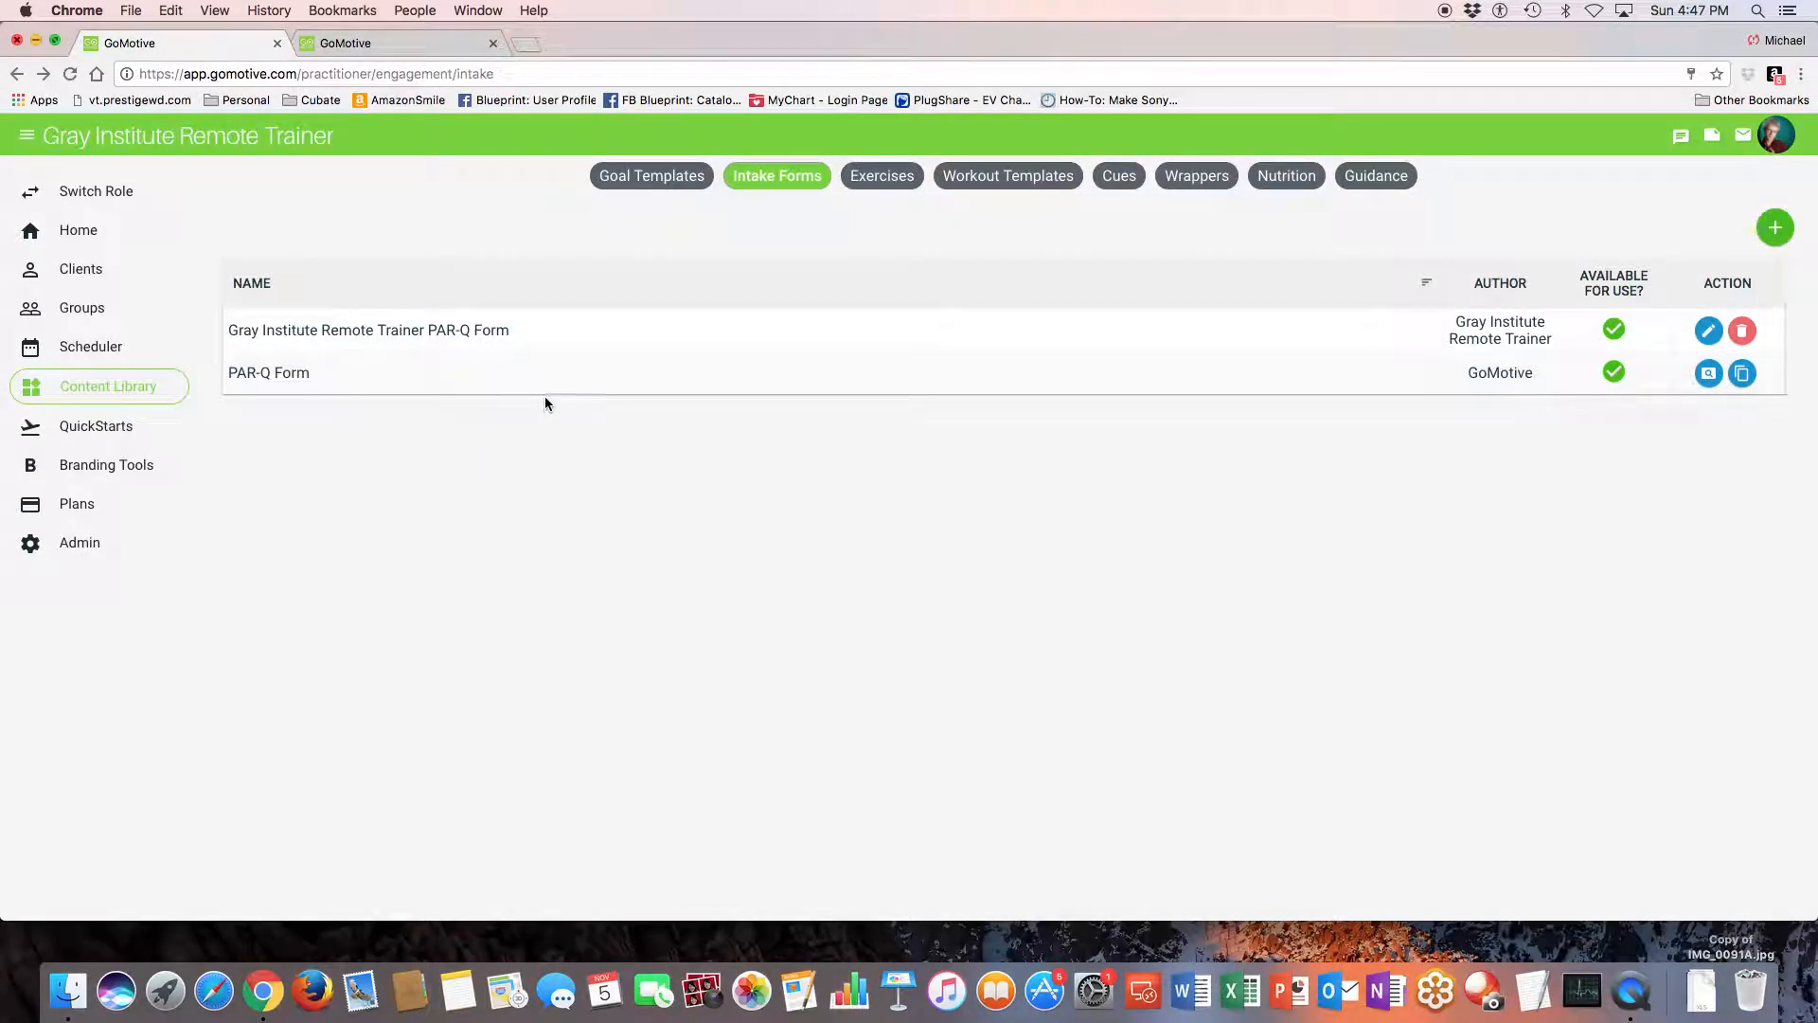
# - Open the filters of the exercise library and set the exercise category to General Fitness
pyautogui.click(882, 175)
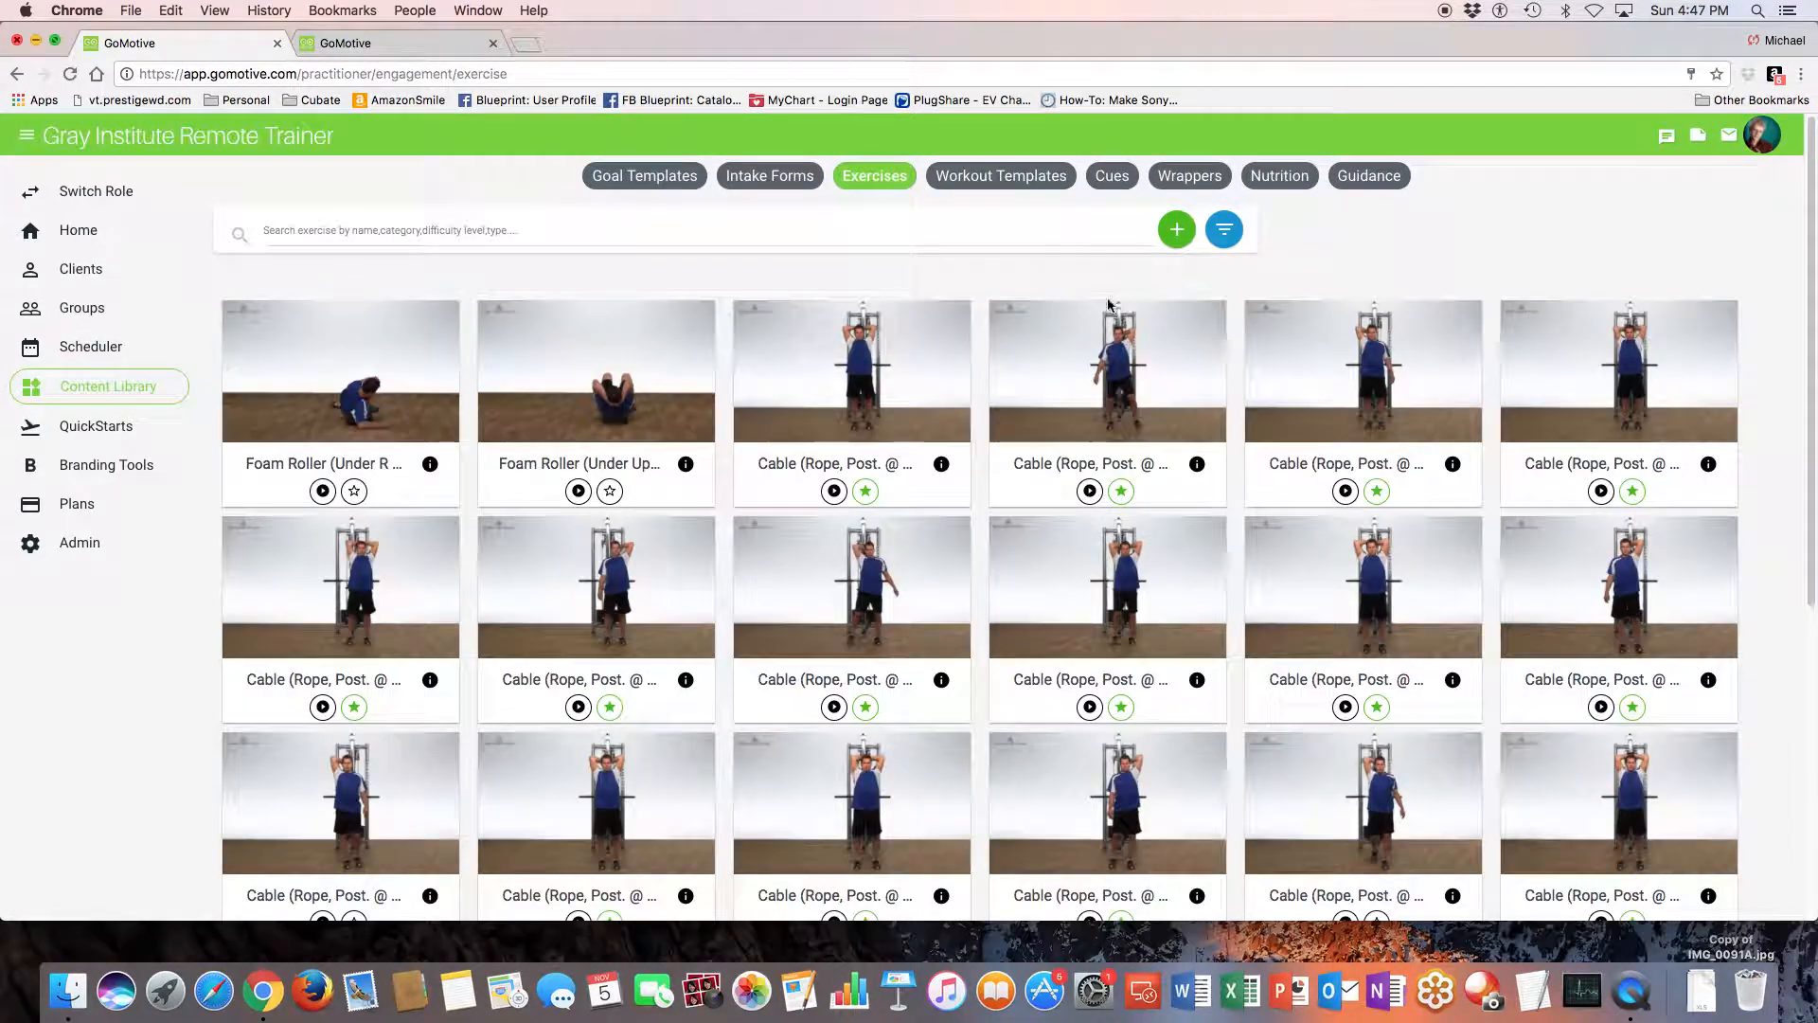
pyautogui.click(1224, 230)
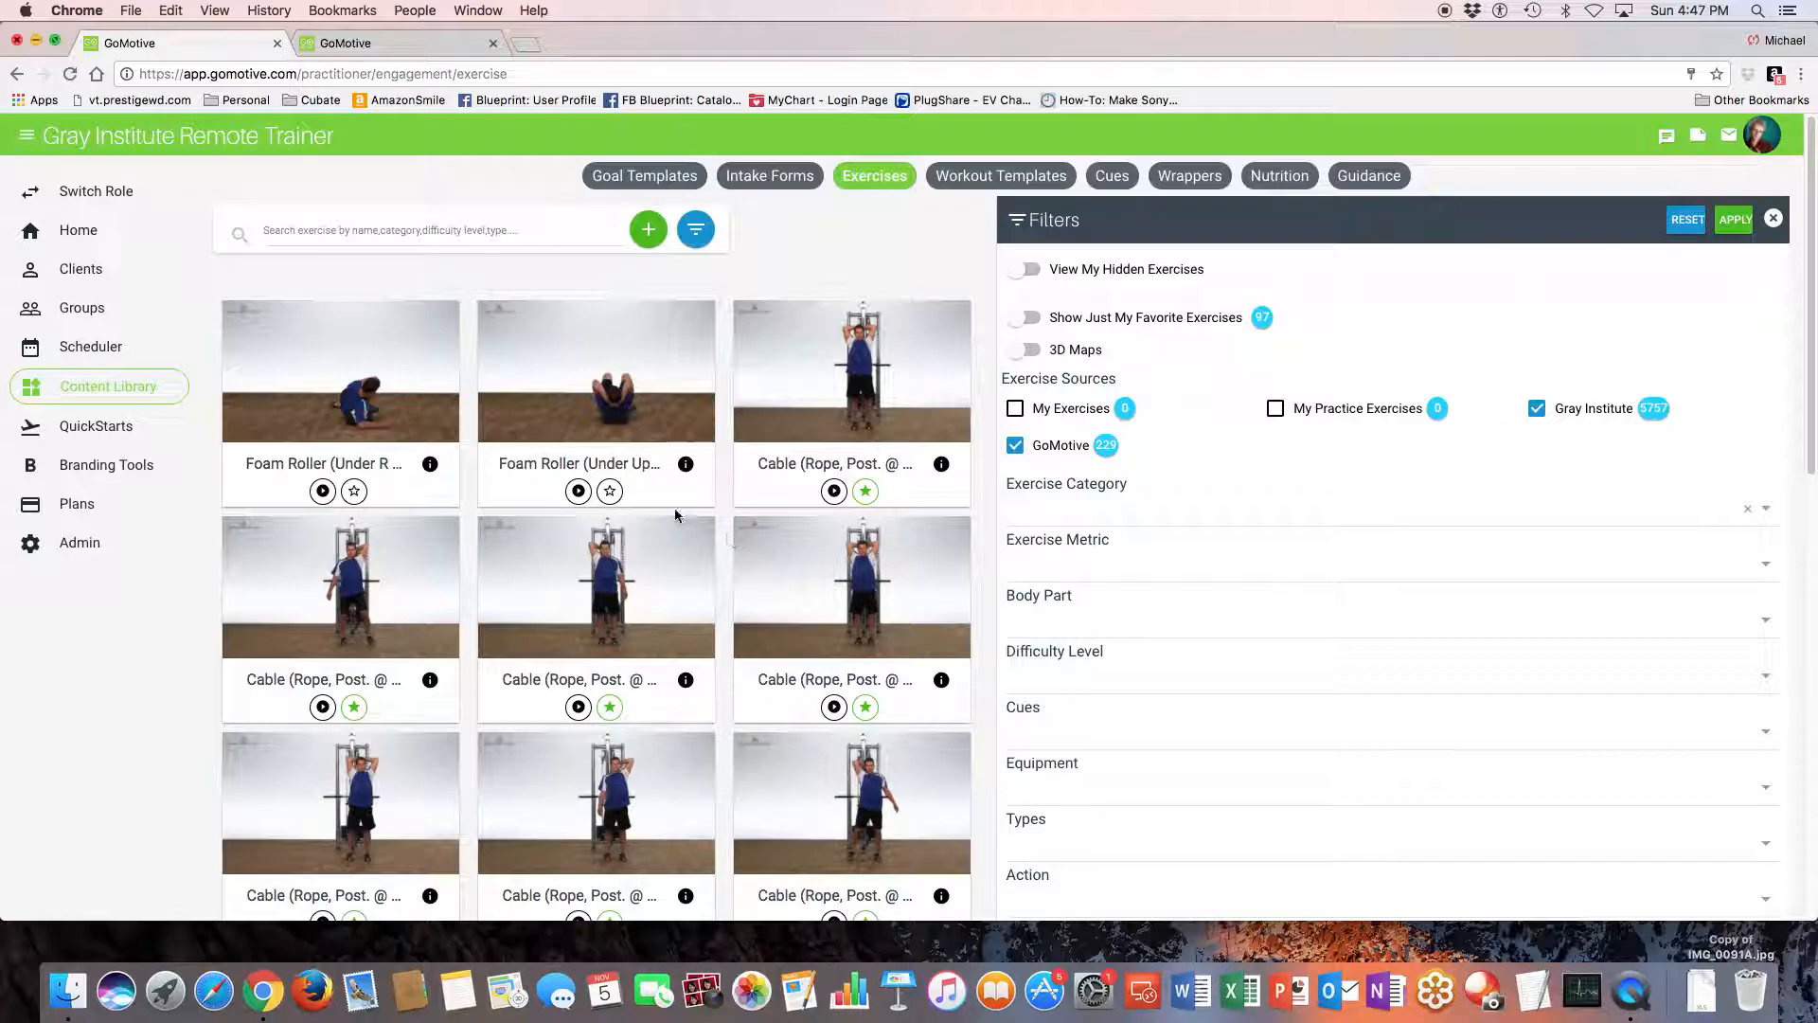
pyautogui.click(1075, 513)
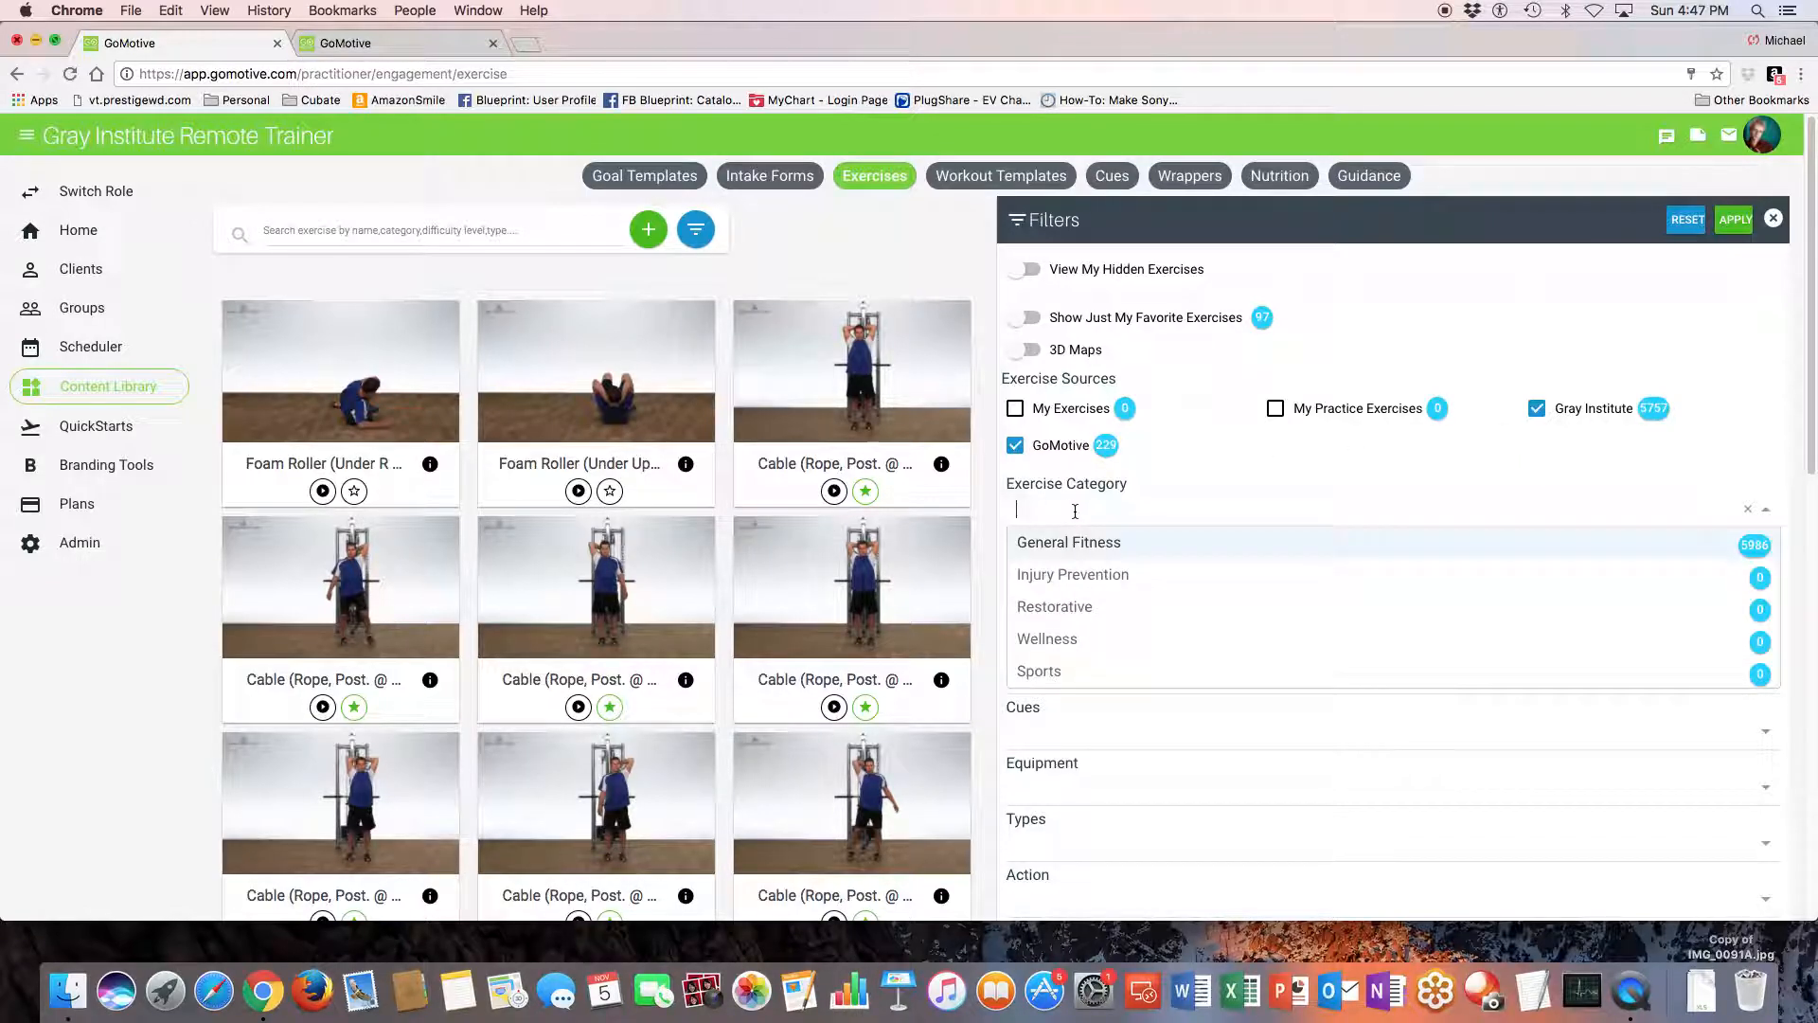
pyautogui.click(1094, 544)
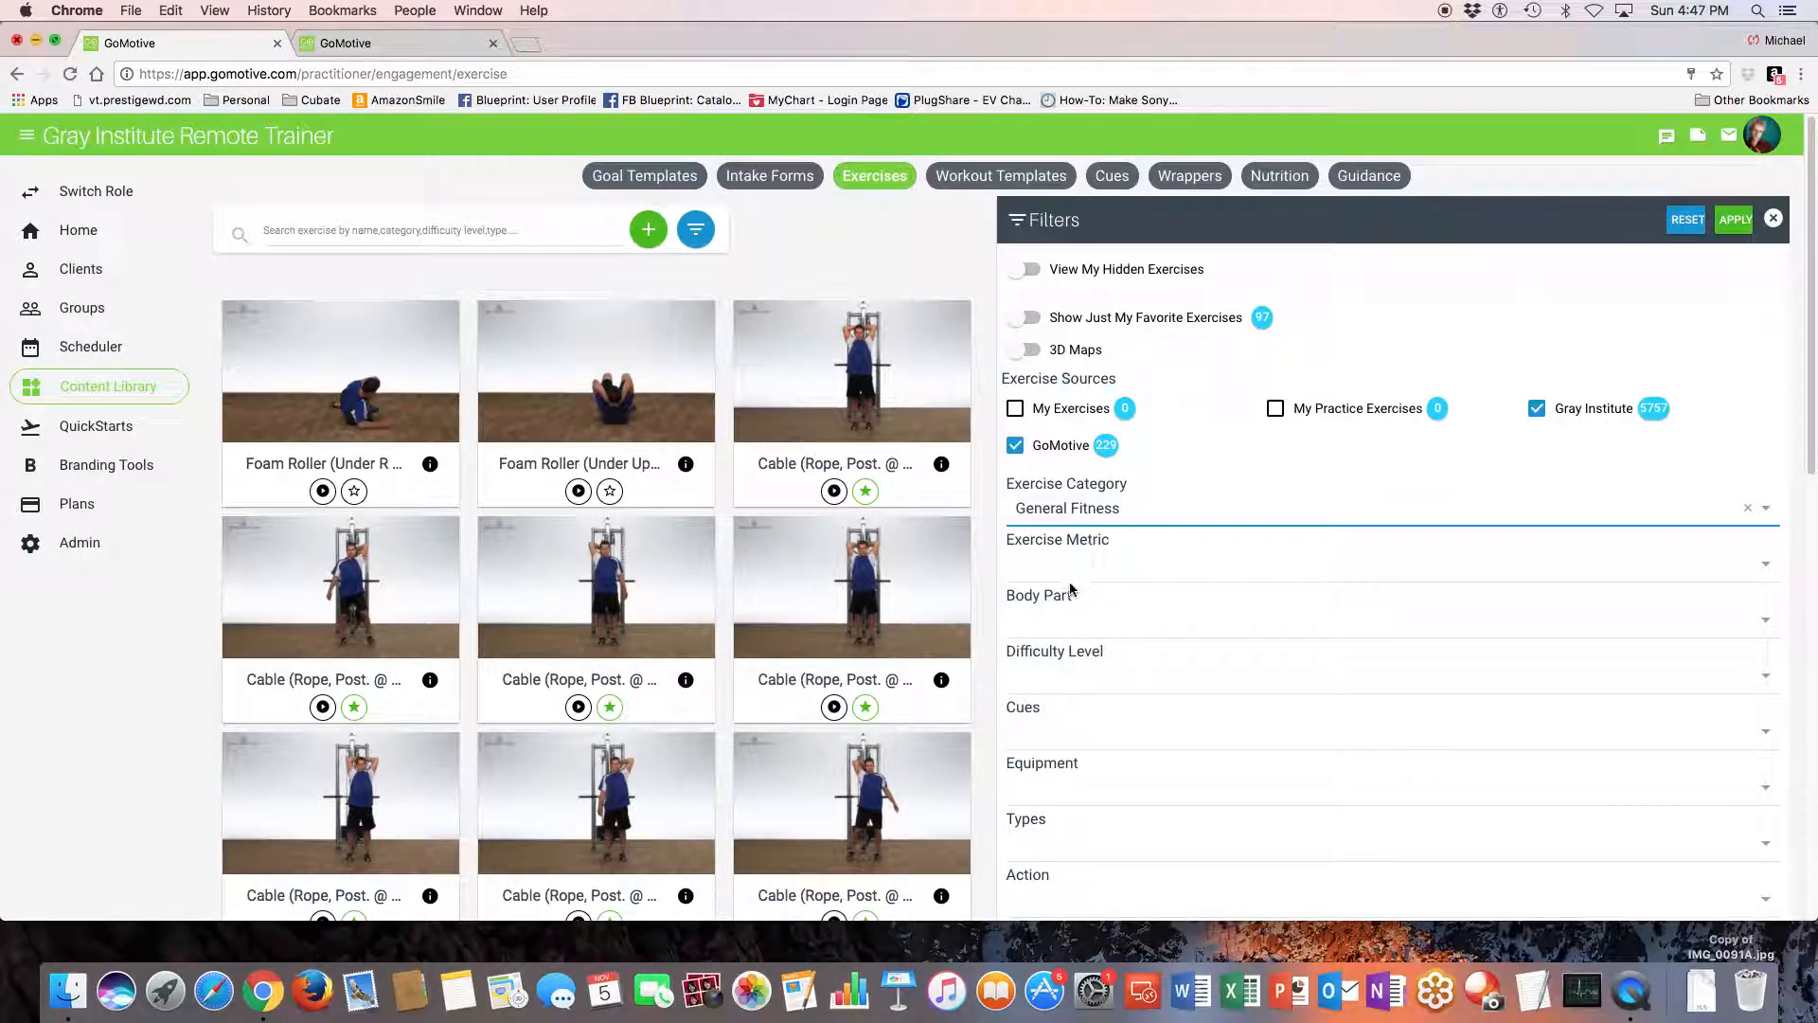
# - Check the exercise metric options, try the Restorative exercise category and set the category back to General Fitness
pyautogui.click(1064, 568)
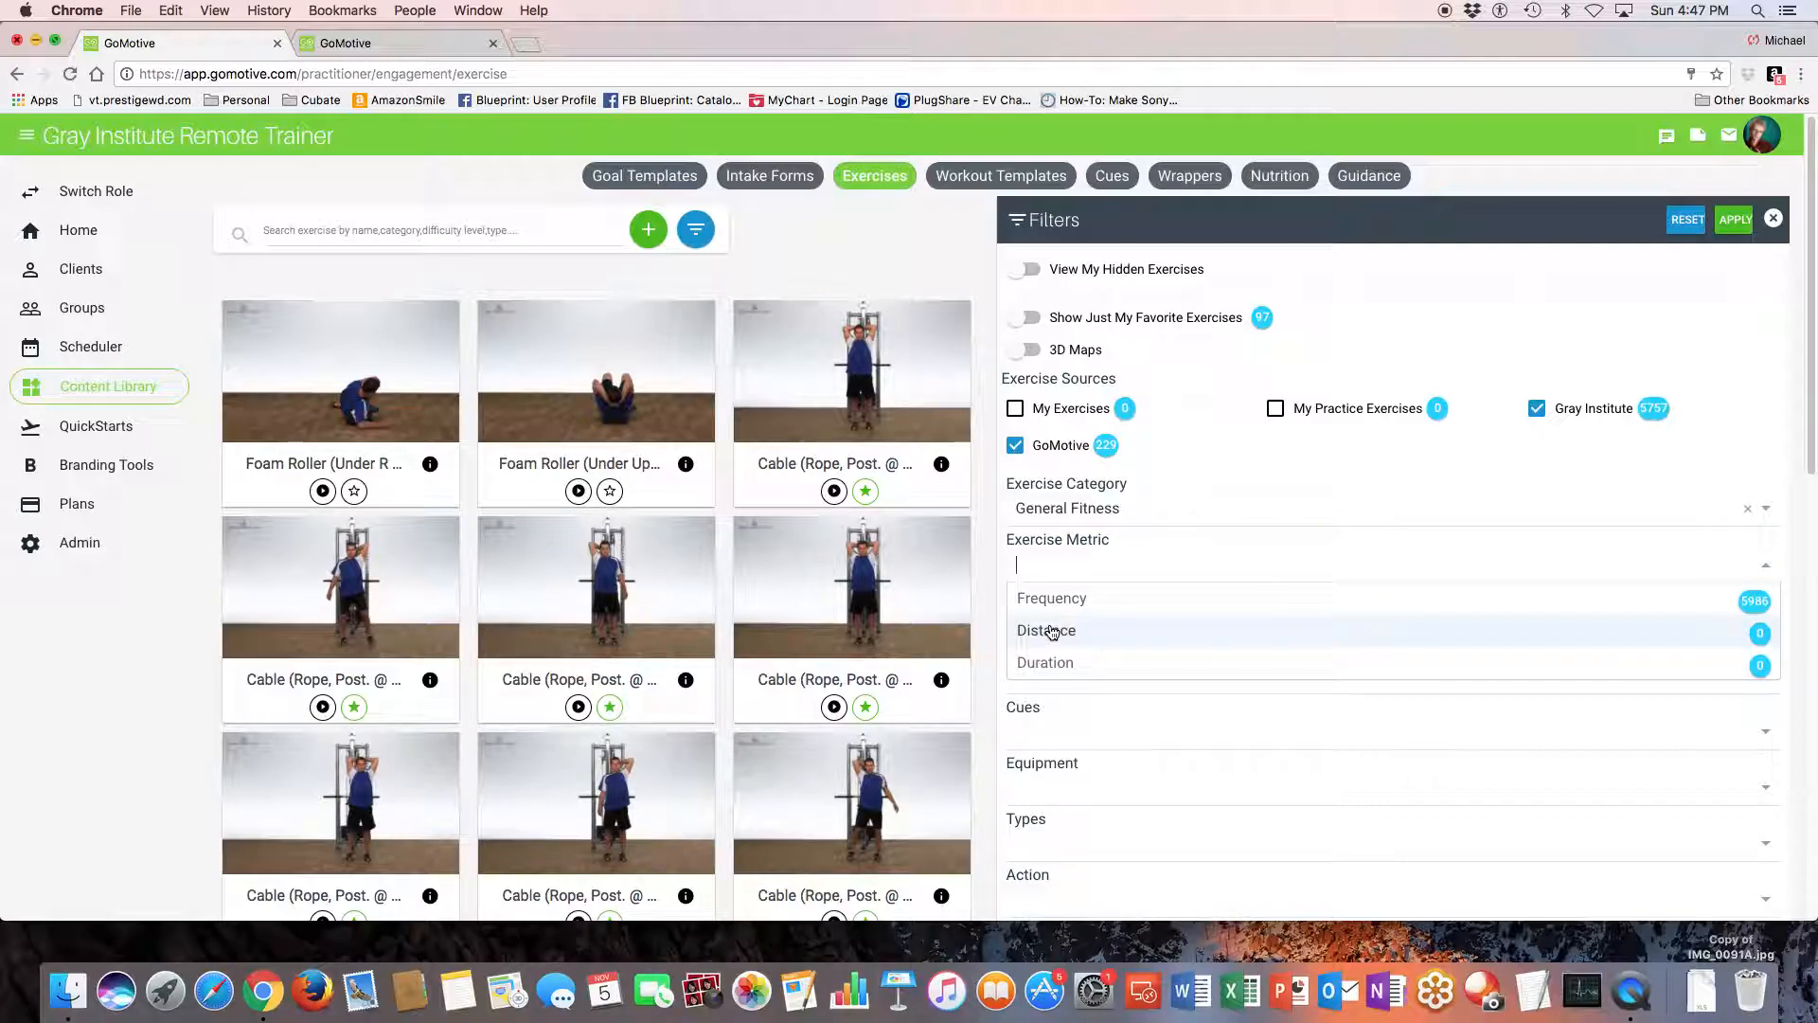
pyautogui.click(1178, 511)
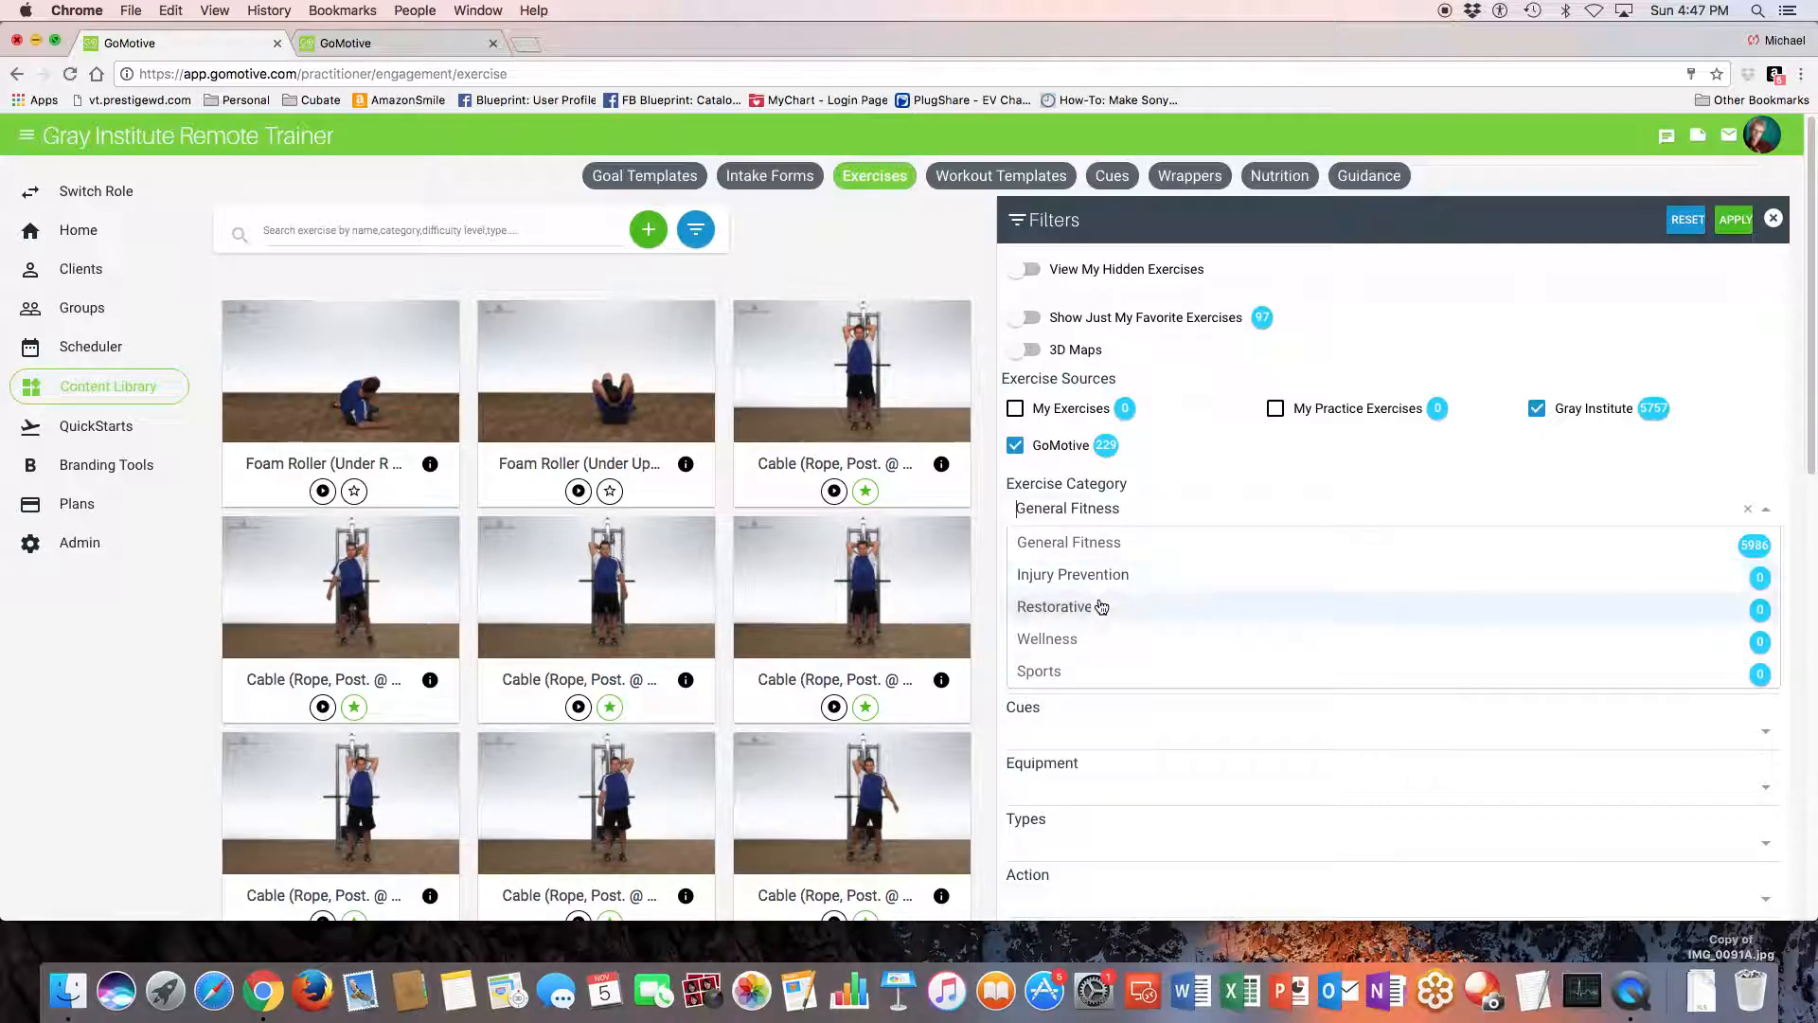
pyautogui.click(1090, 607)
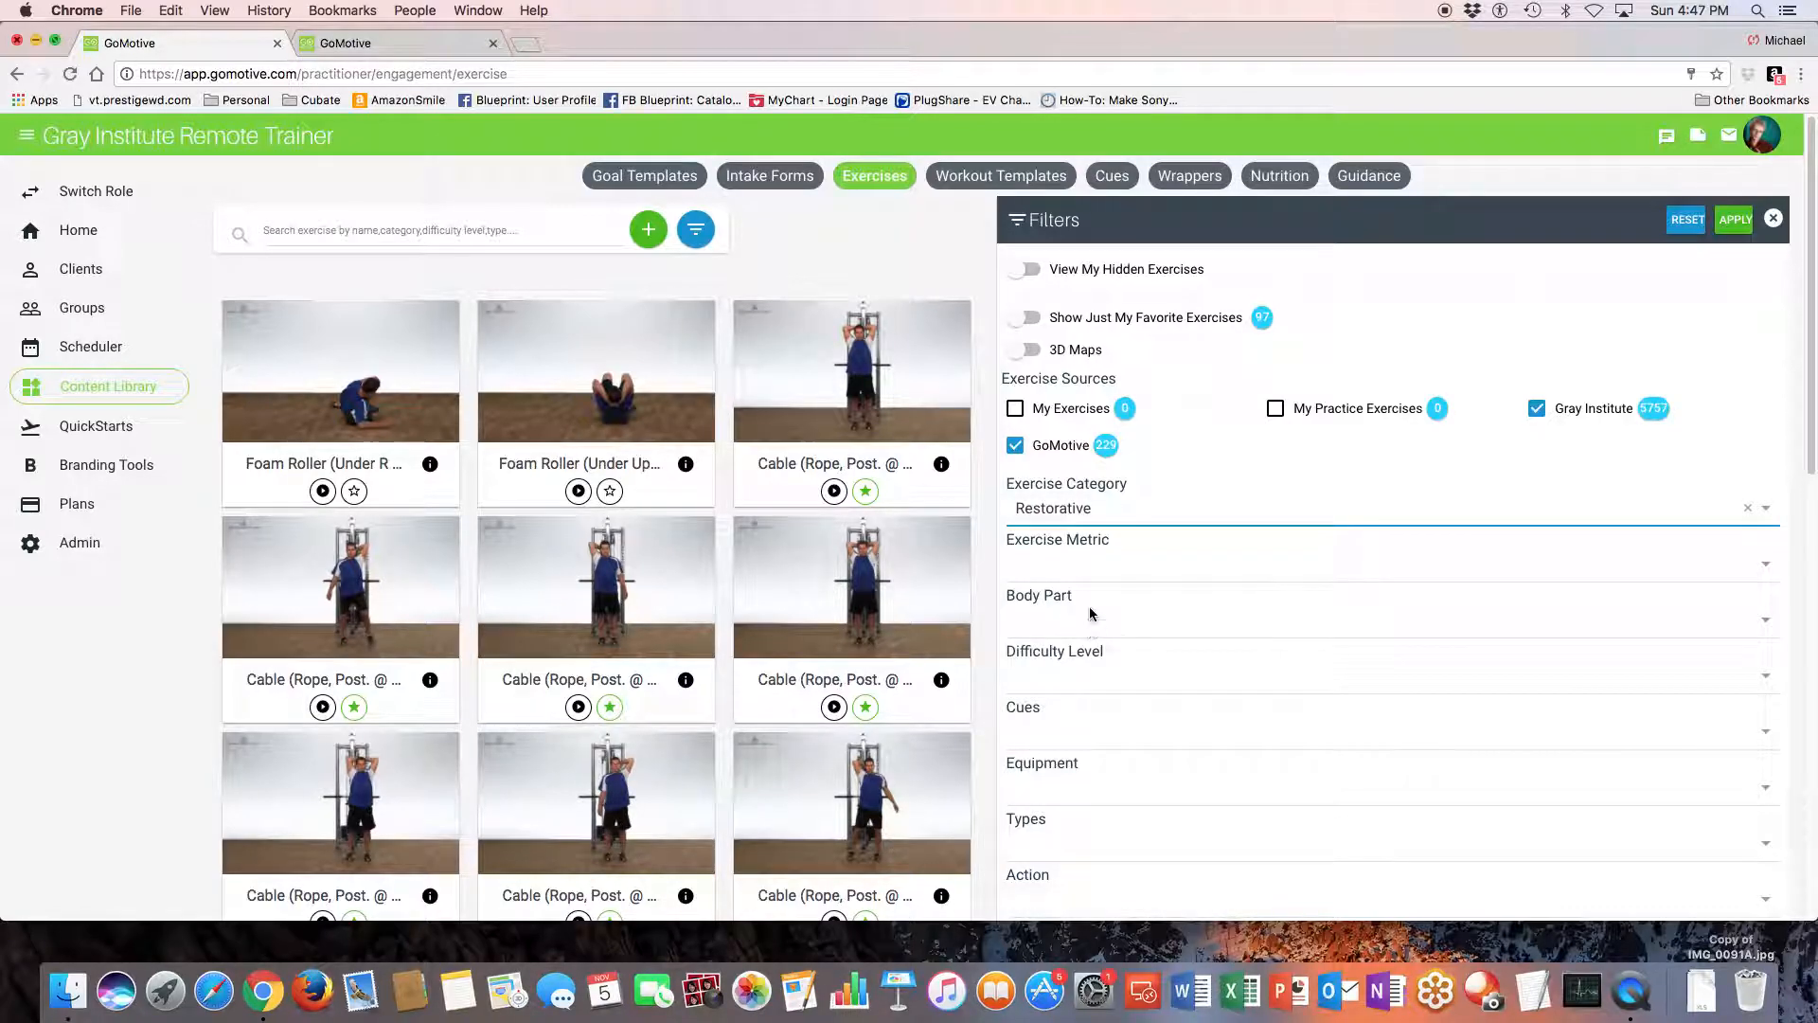
pyautogui.click(1107, 512)
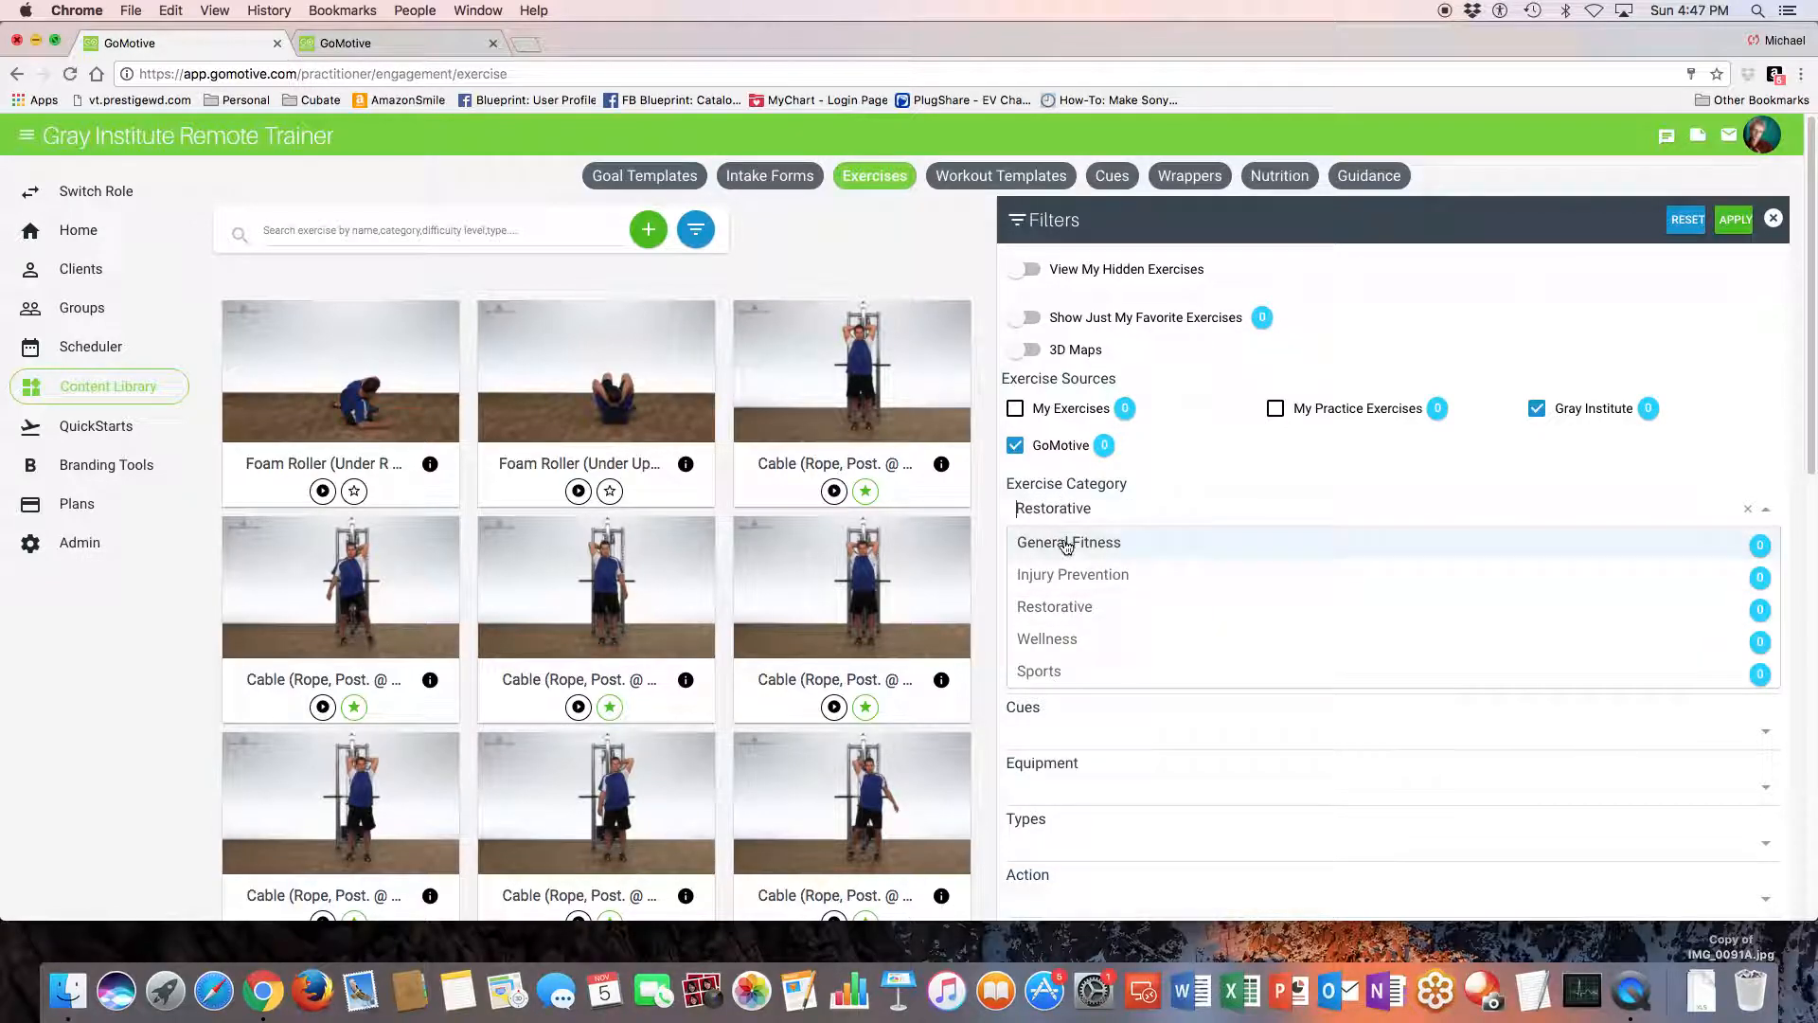
pyautogui.click(1066, 542)
# - Set the body part filter to Shoulder, apply the filters and look through the matching exercises
pyautogui.click(1064, 624)
pyautogui.scroll(-3, 1085, 758)
pyautogui.scroll(-5, 1085, 758)
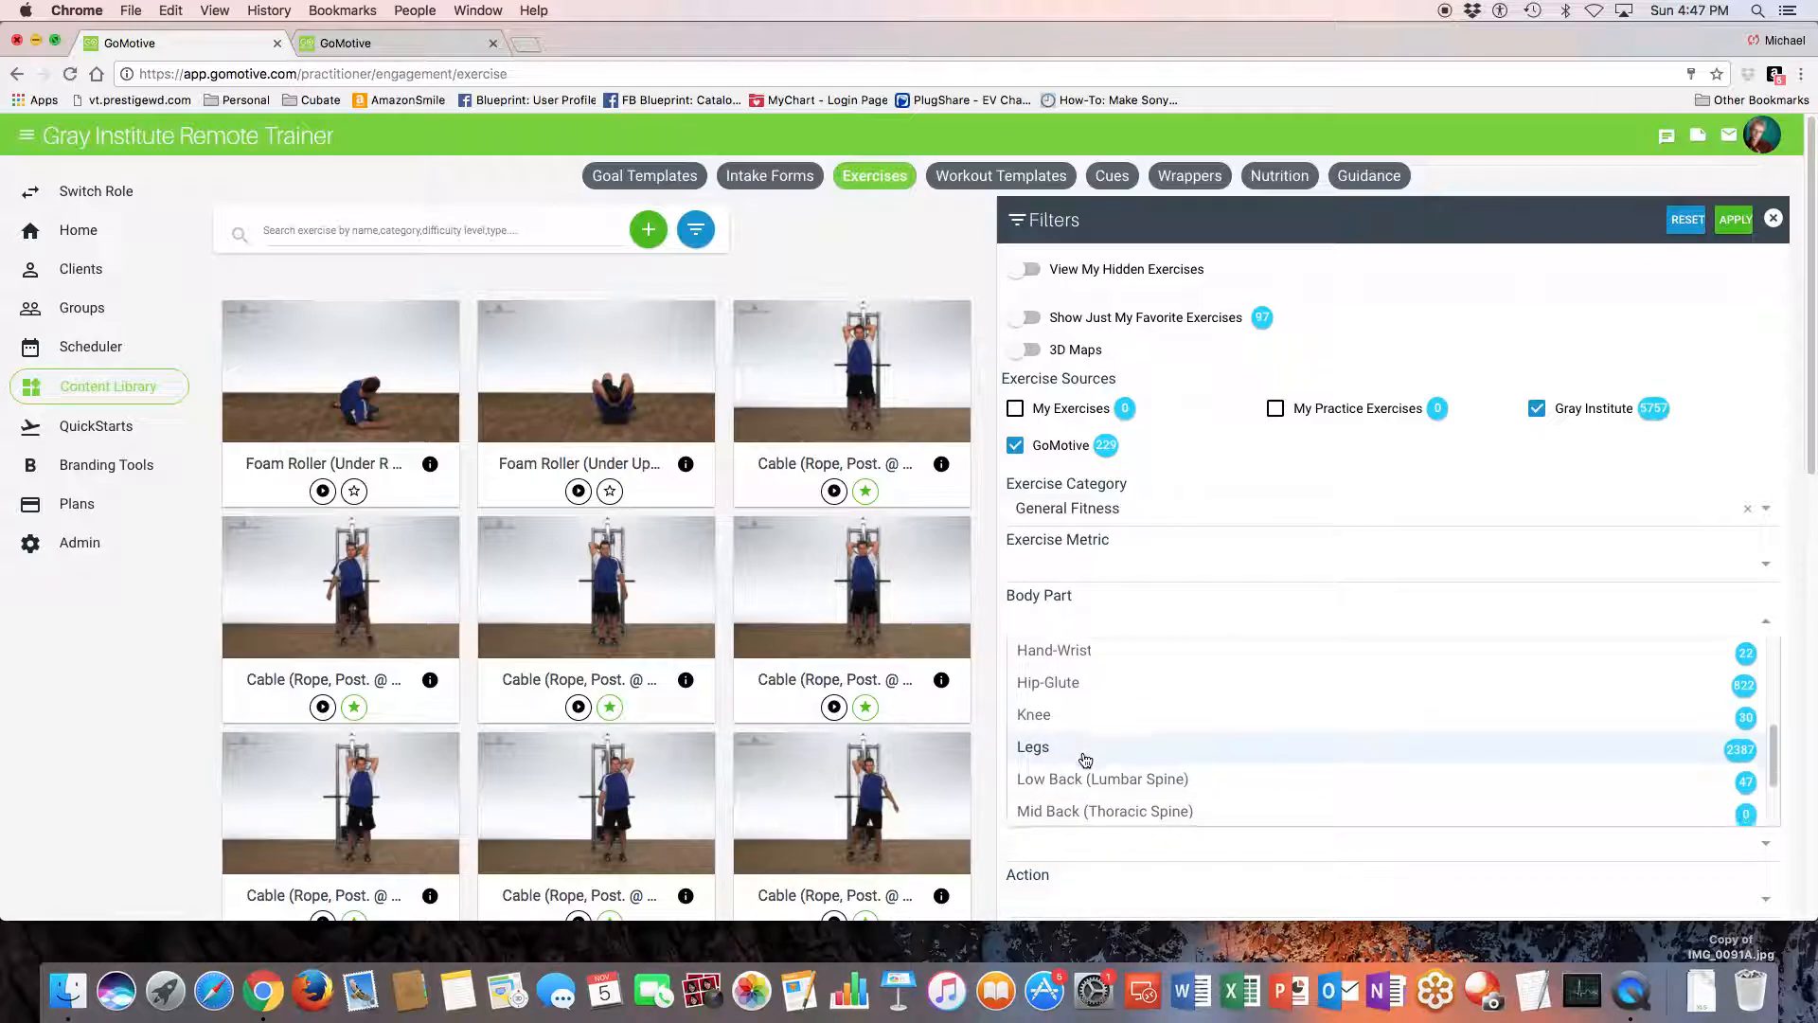
pyautogui.click(1083, 776)
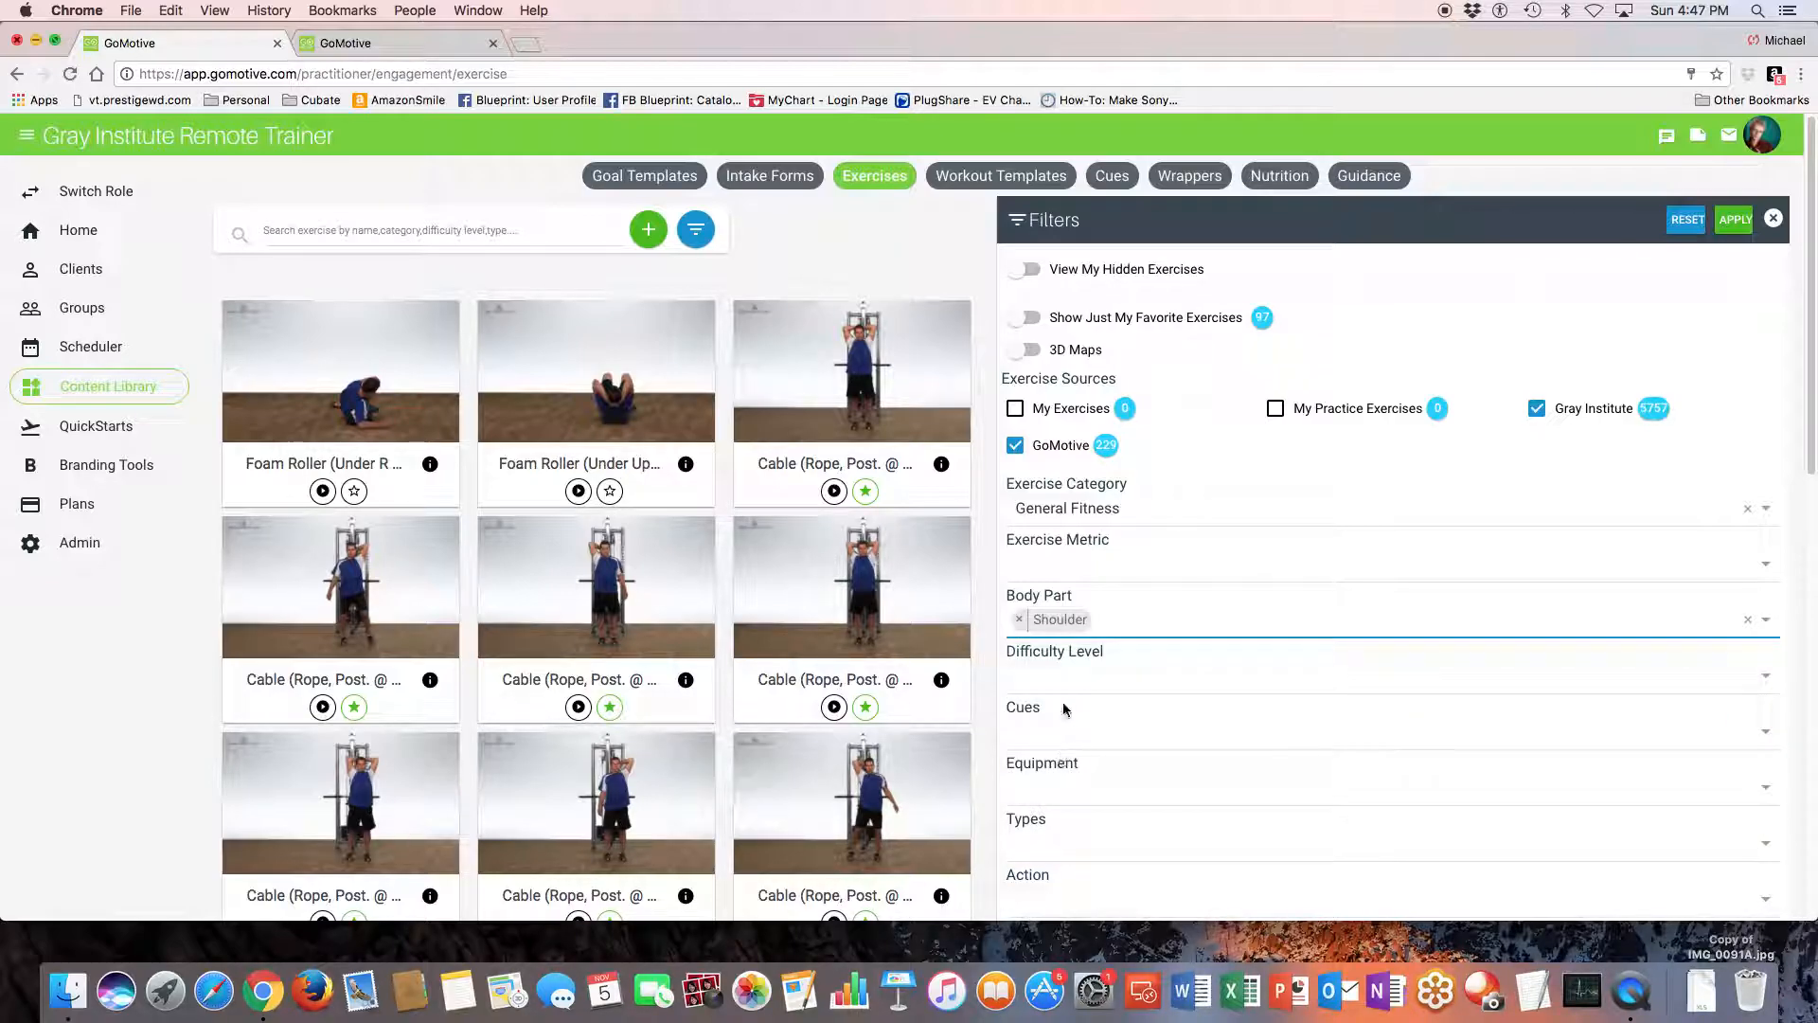
pyautogui.click(1739, 220)
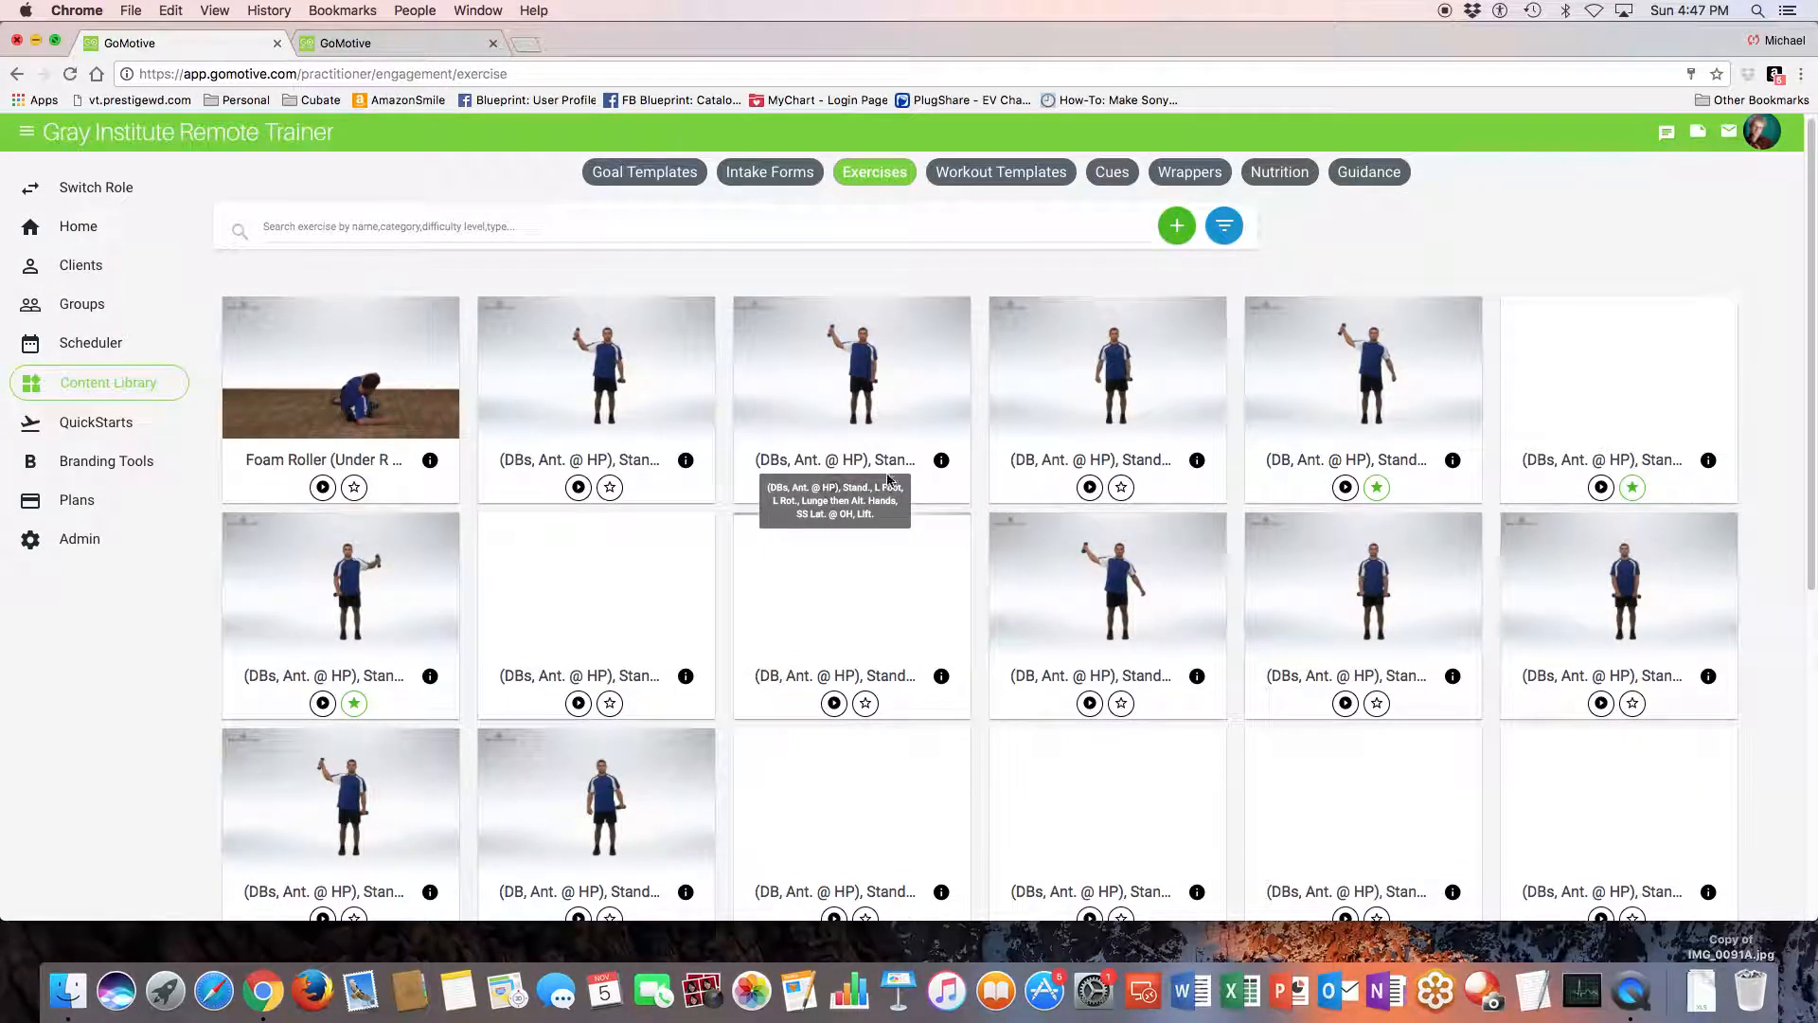
pyautogui.scroll(-3, 862, 502)
pyautogui.scroll(-3, 860, 502)
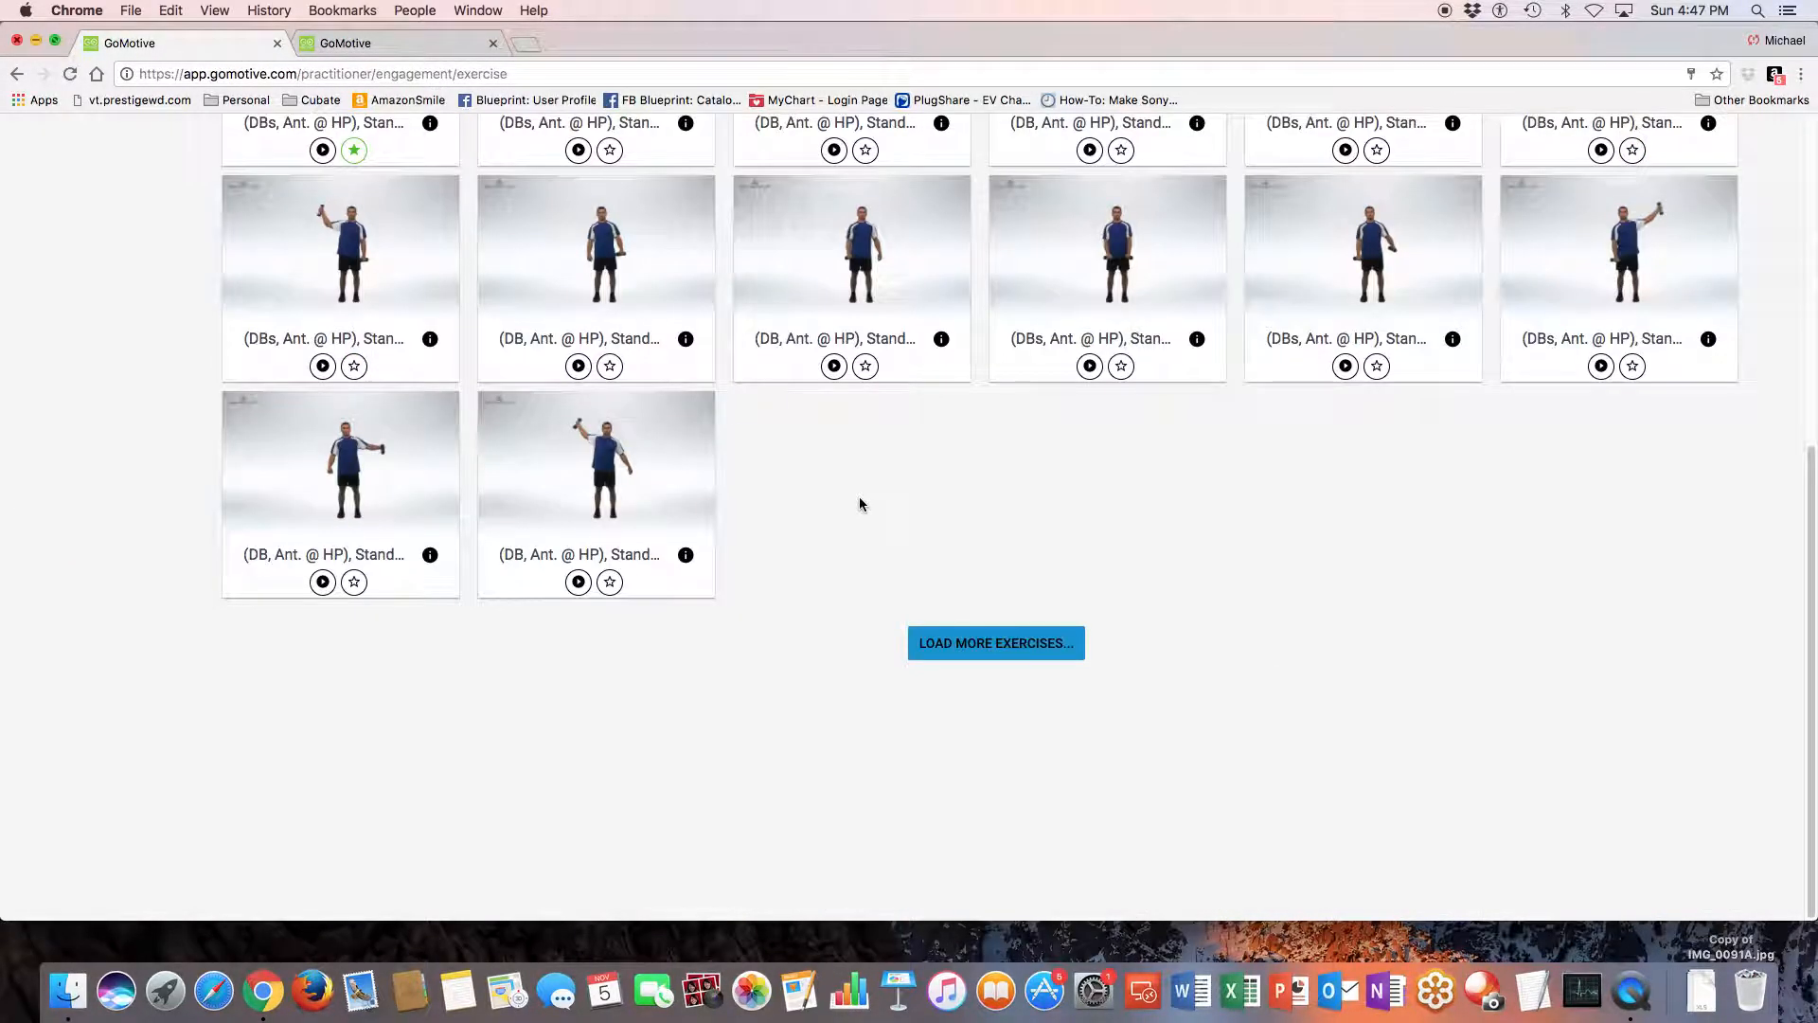
pyautogui.scroll(6, 860, 502)
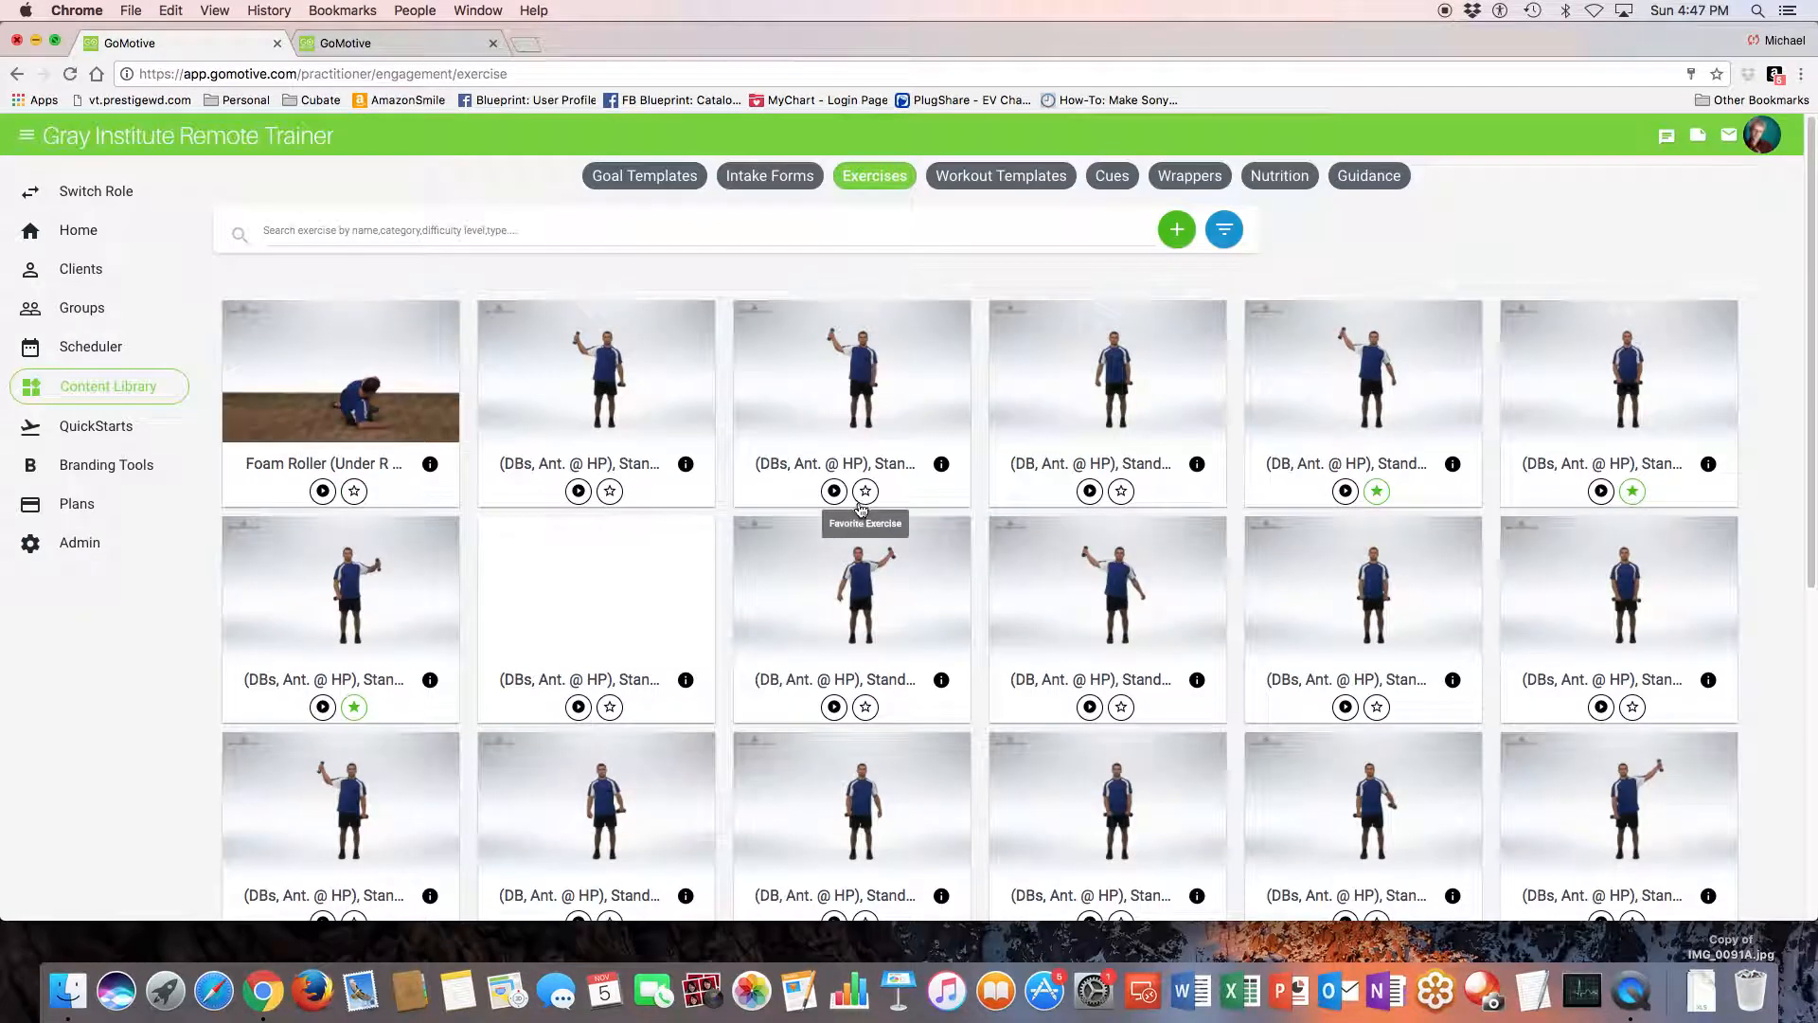
# - View the workout templates with their filters, and the cues, wrappers and nutrition sections of the Content Library
pyautogui.click(1015, 177)
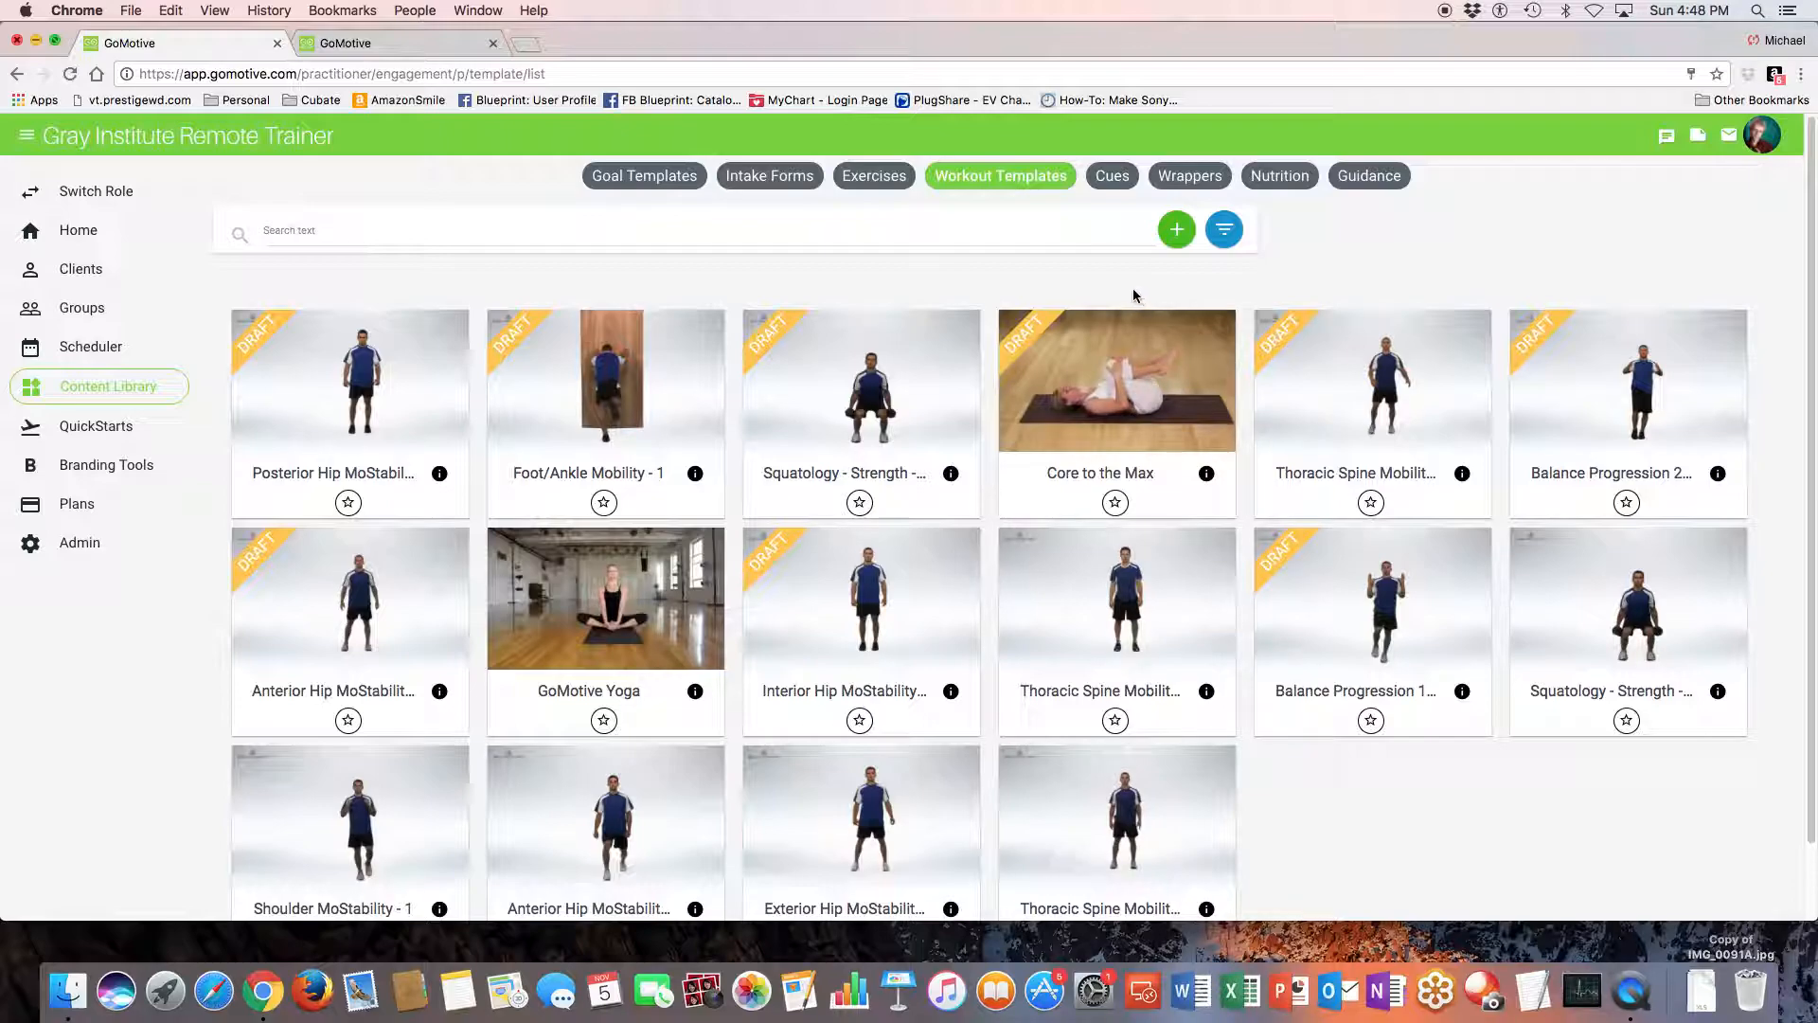
pyautogui.click(1226, 231)
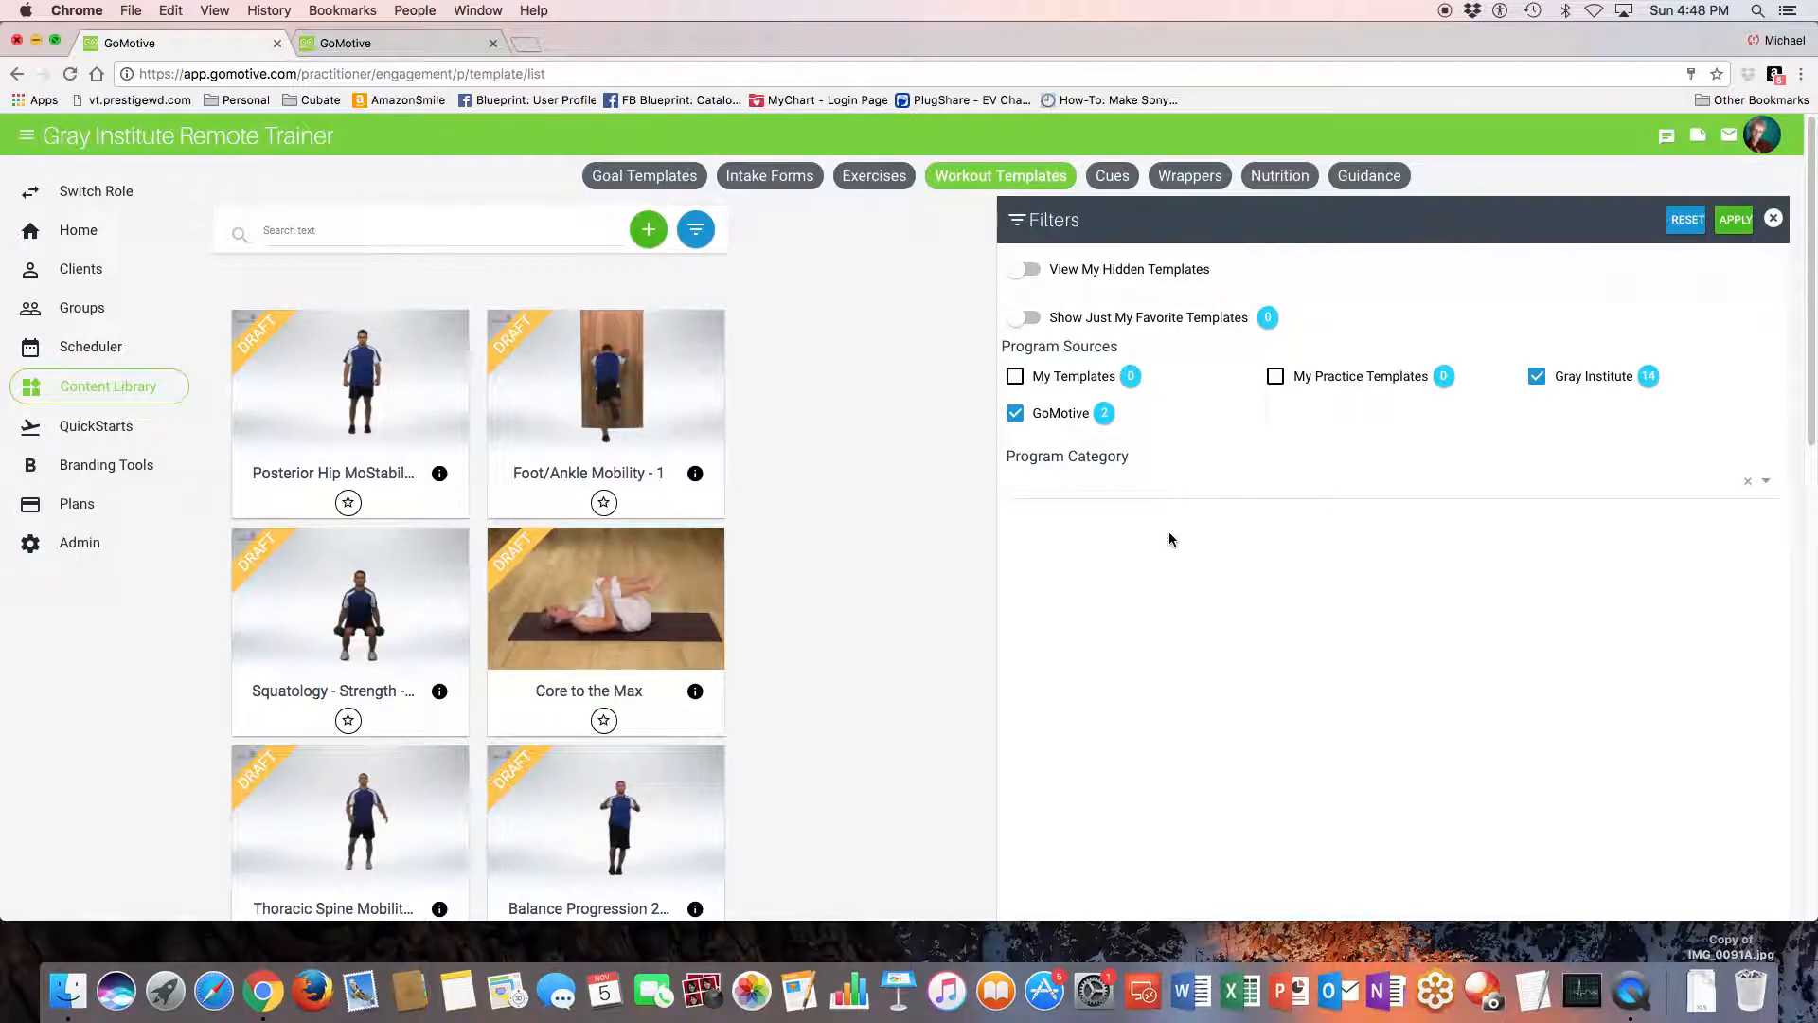
pyautogui.click(1112, 179)
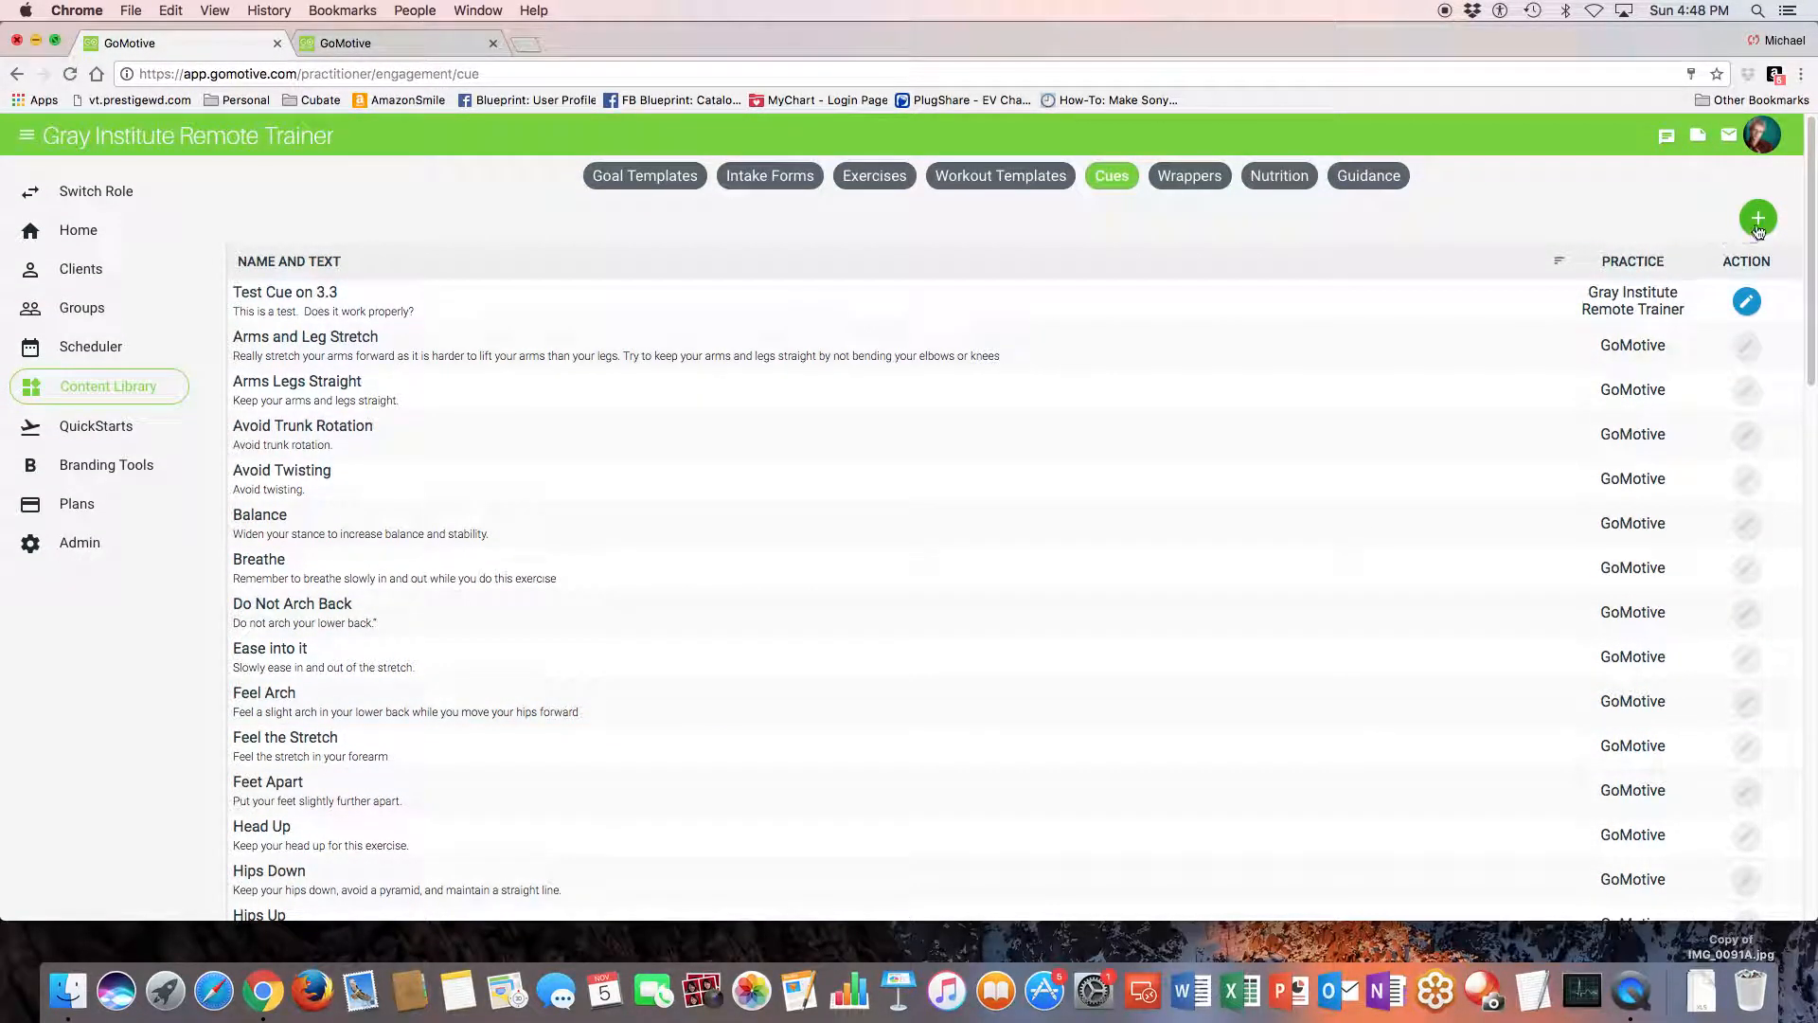
pyautogui.click(1192, 183)
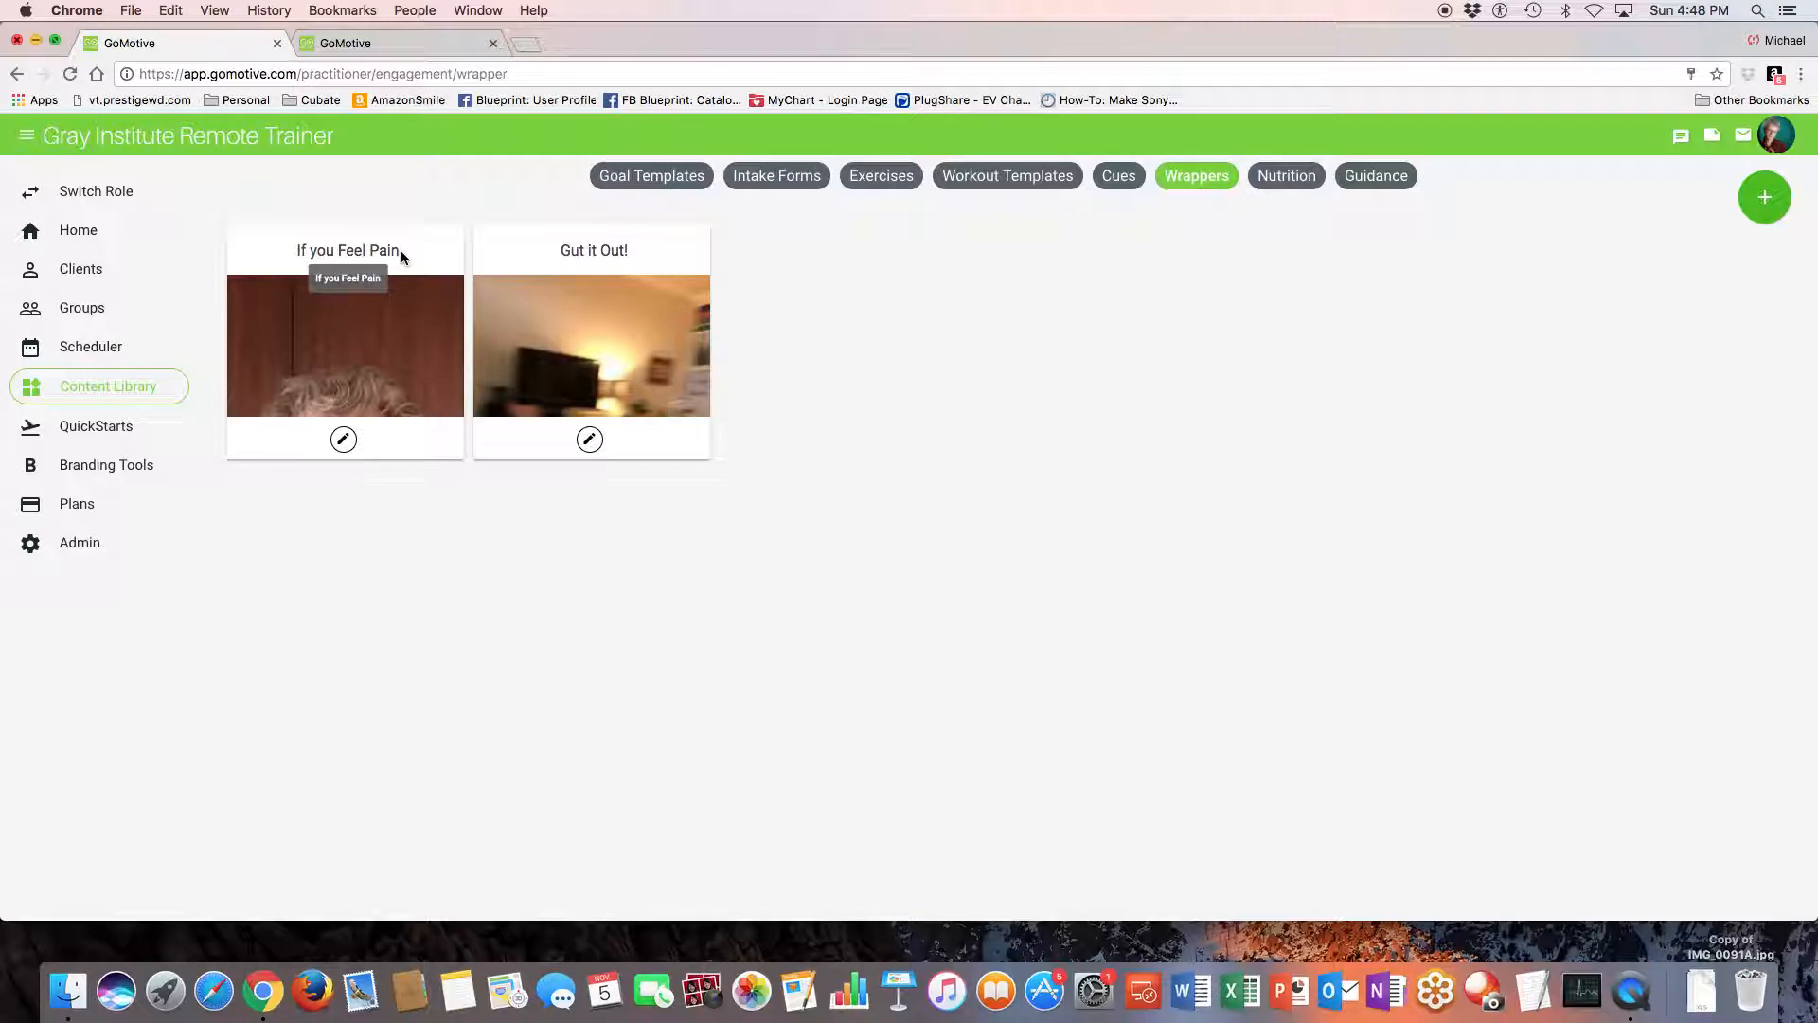
pyautogui.click(1285, 179)
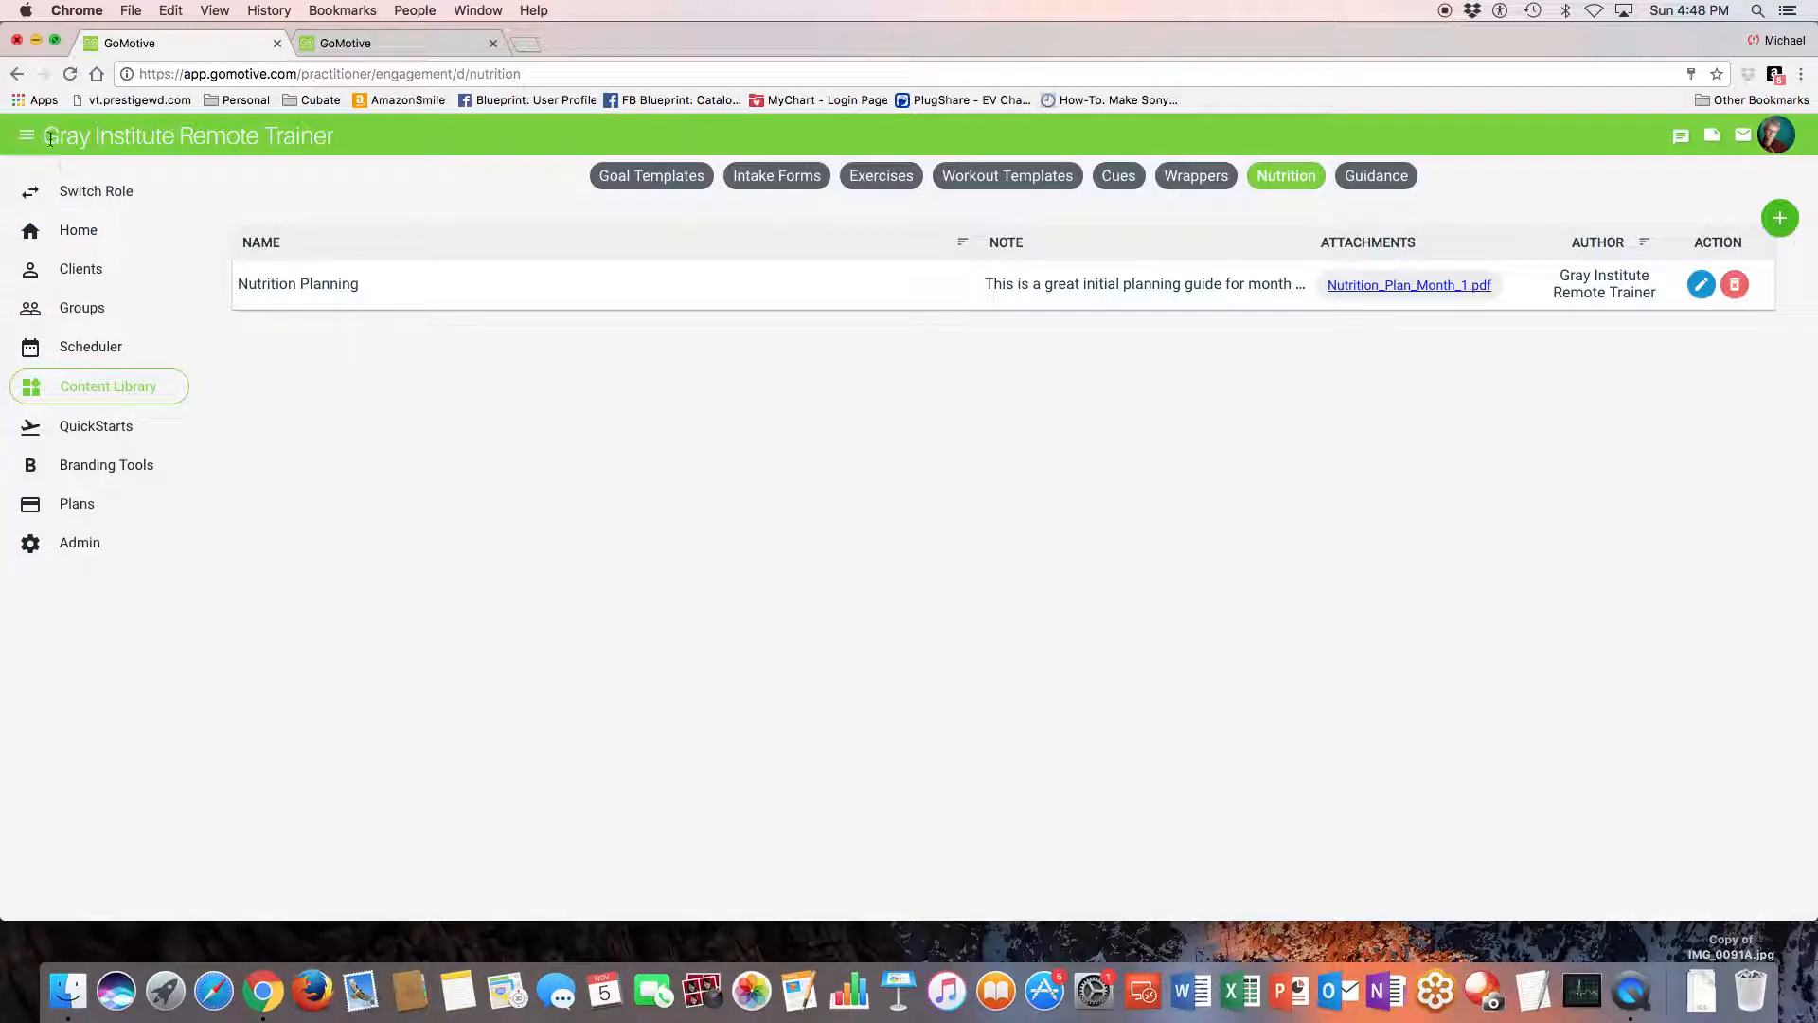
# - Return to the practitioner home page and switch to the Client role
pyautogui.click(76, 233)
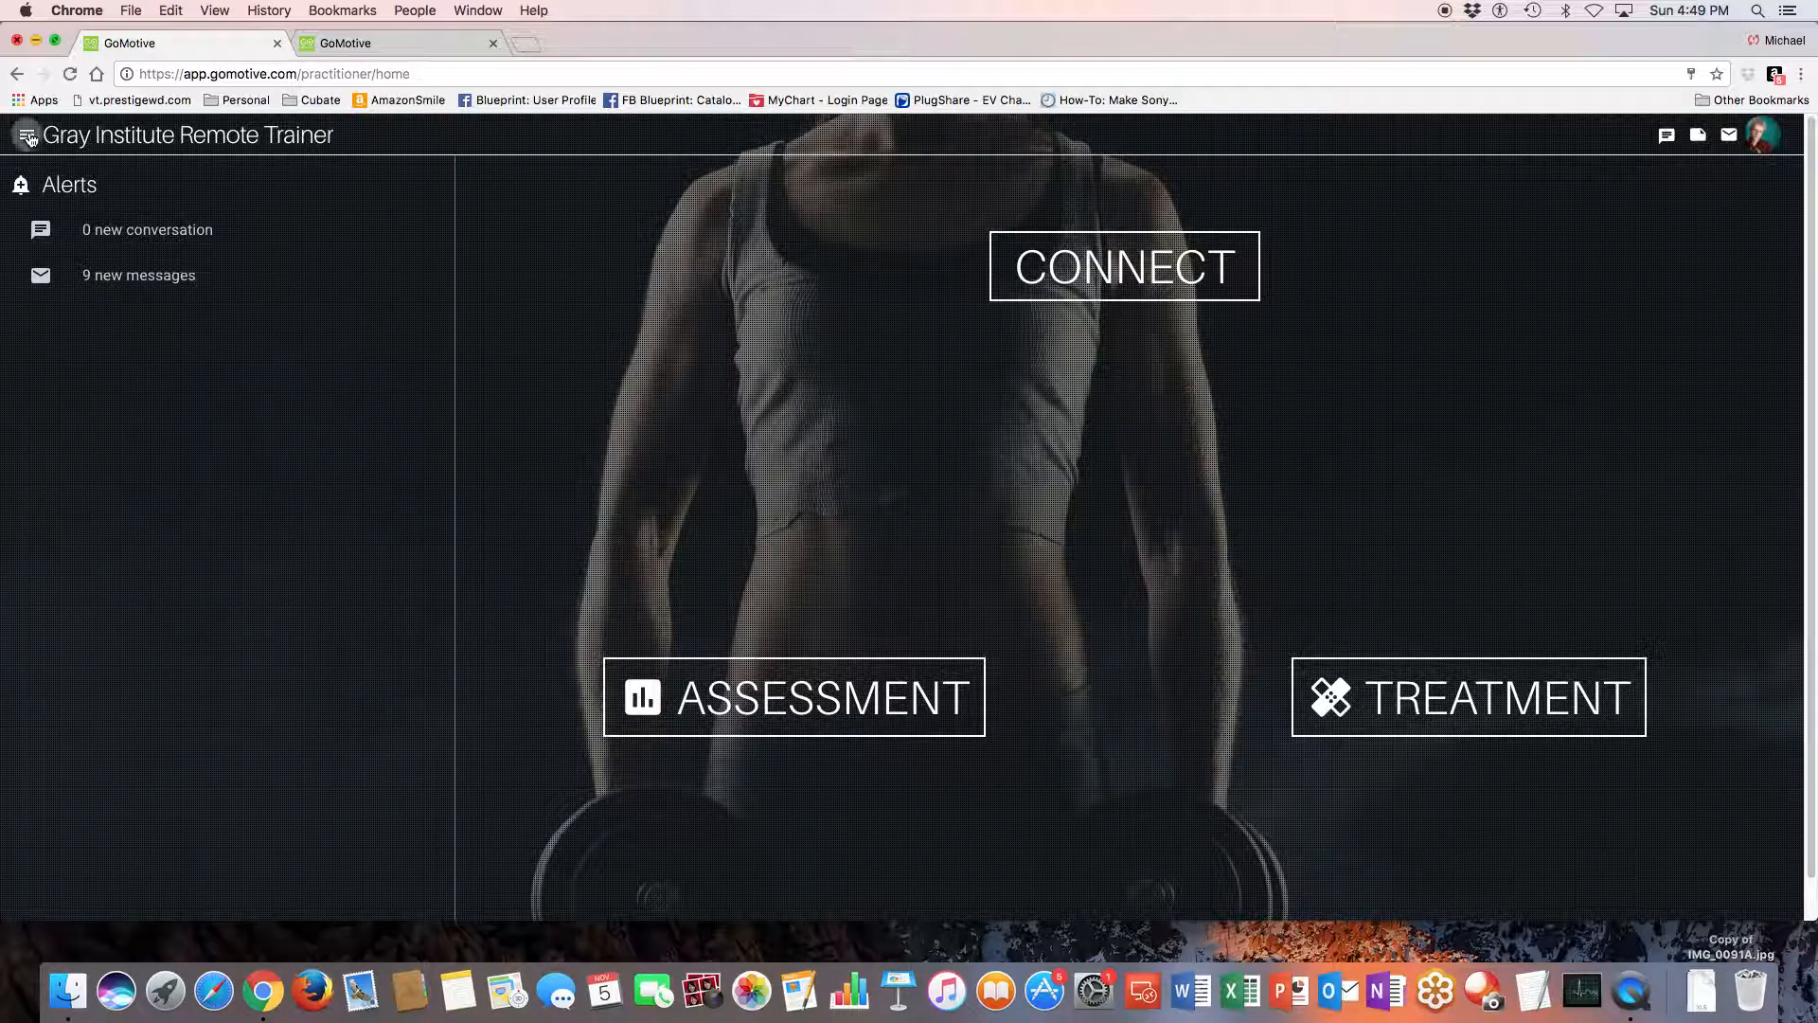
pyautogui.click(27, 136)
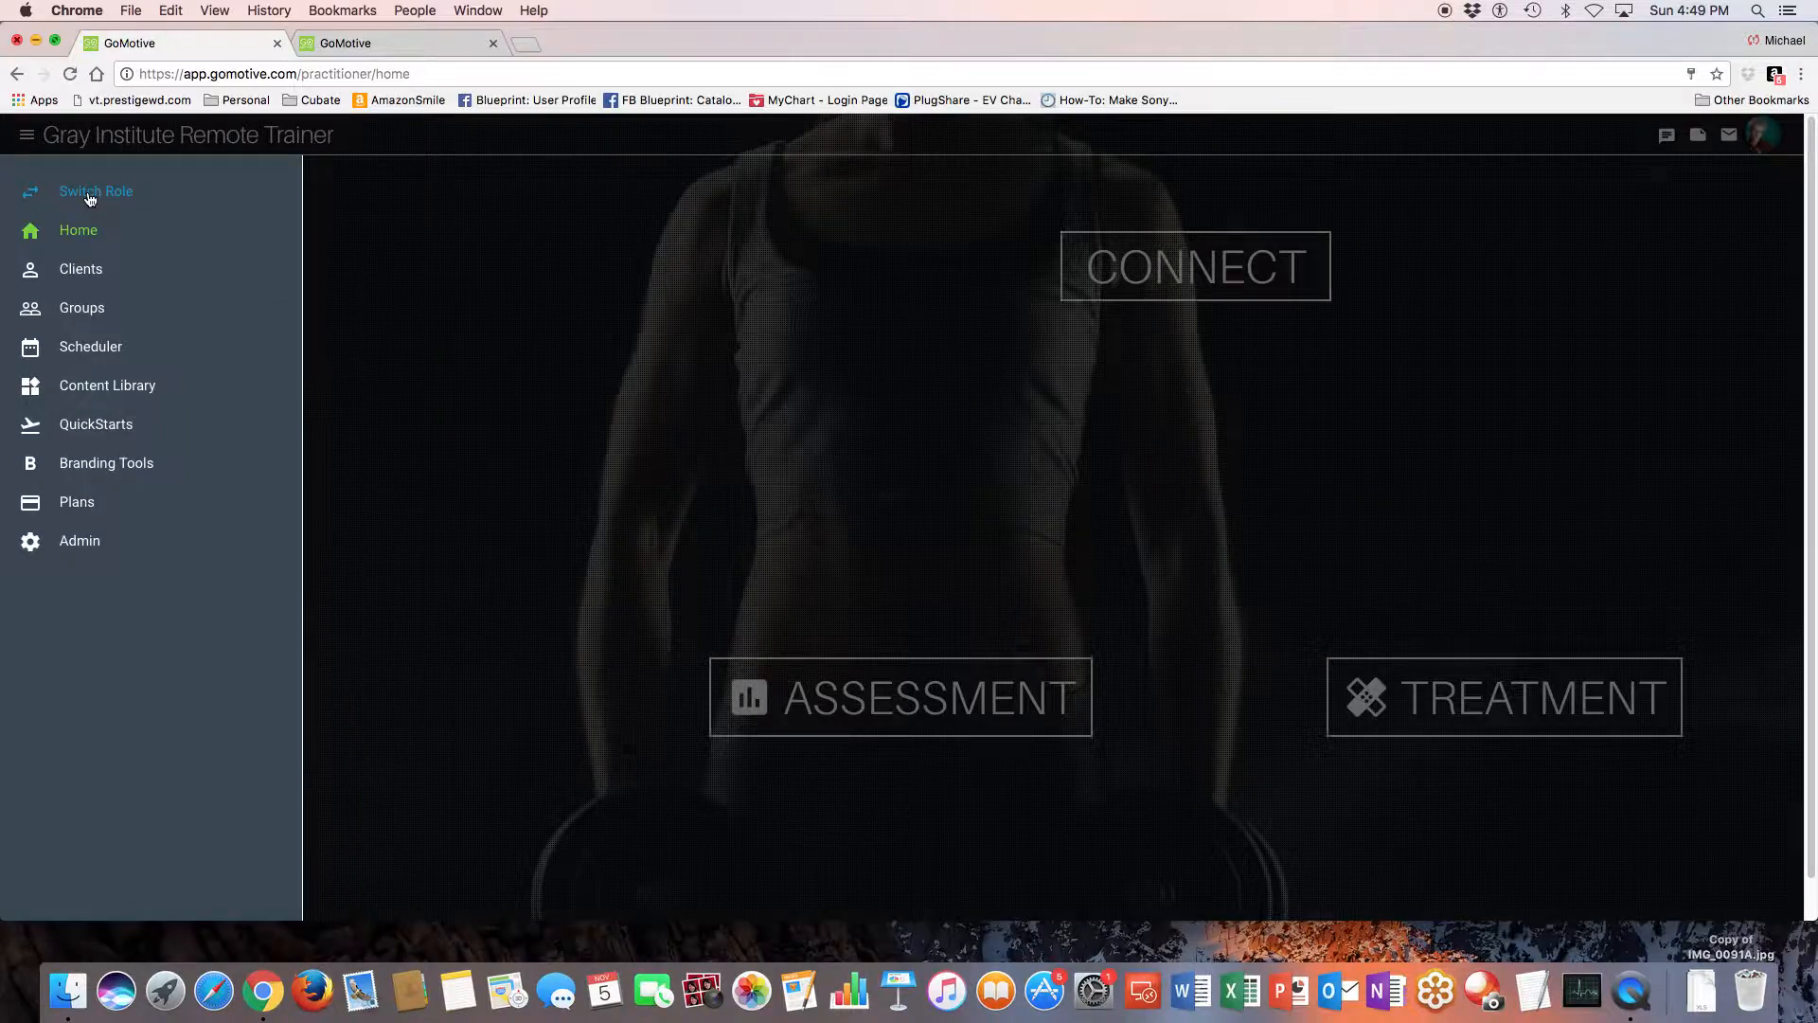
pyautogui.click(91, 195)
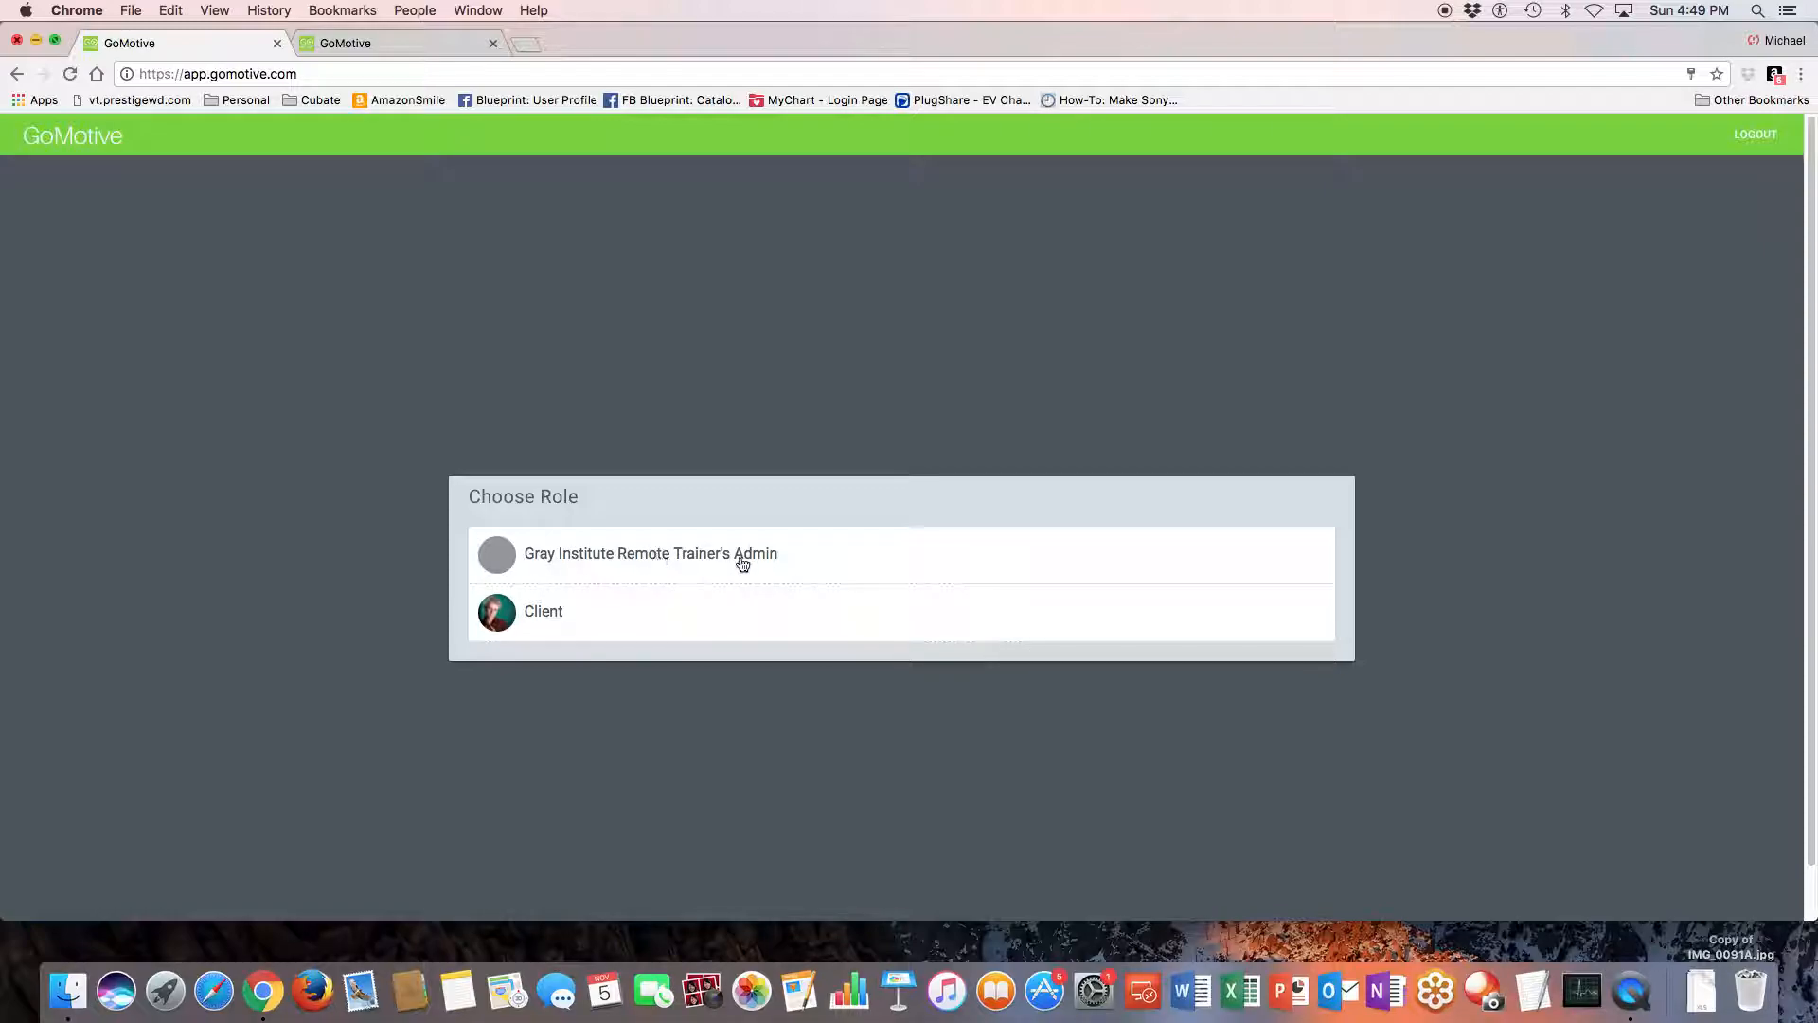
pyautogui.click(552, 616)
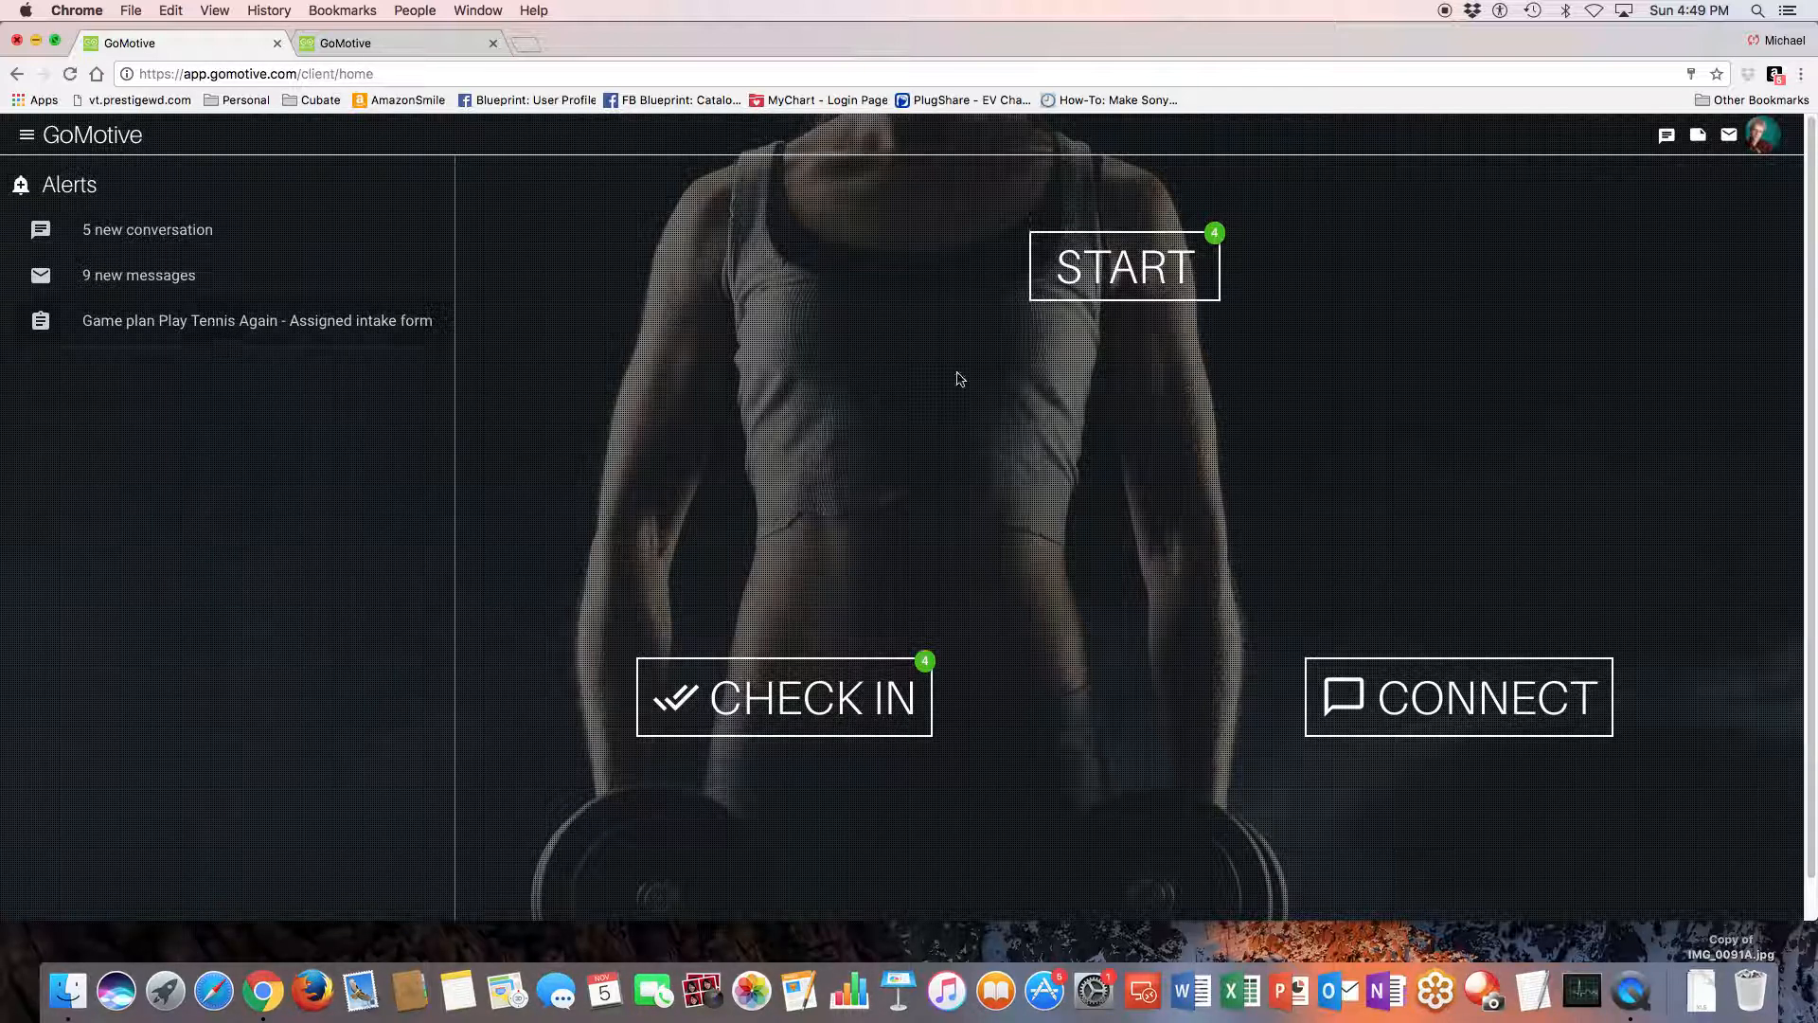
# - Start the client's treatment for 5 November 2017, look through all assigned workouts and return to the client home page
pyautogui.click(1126, 271)
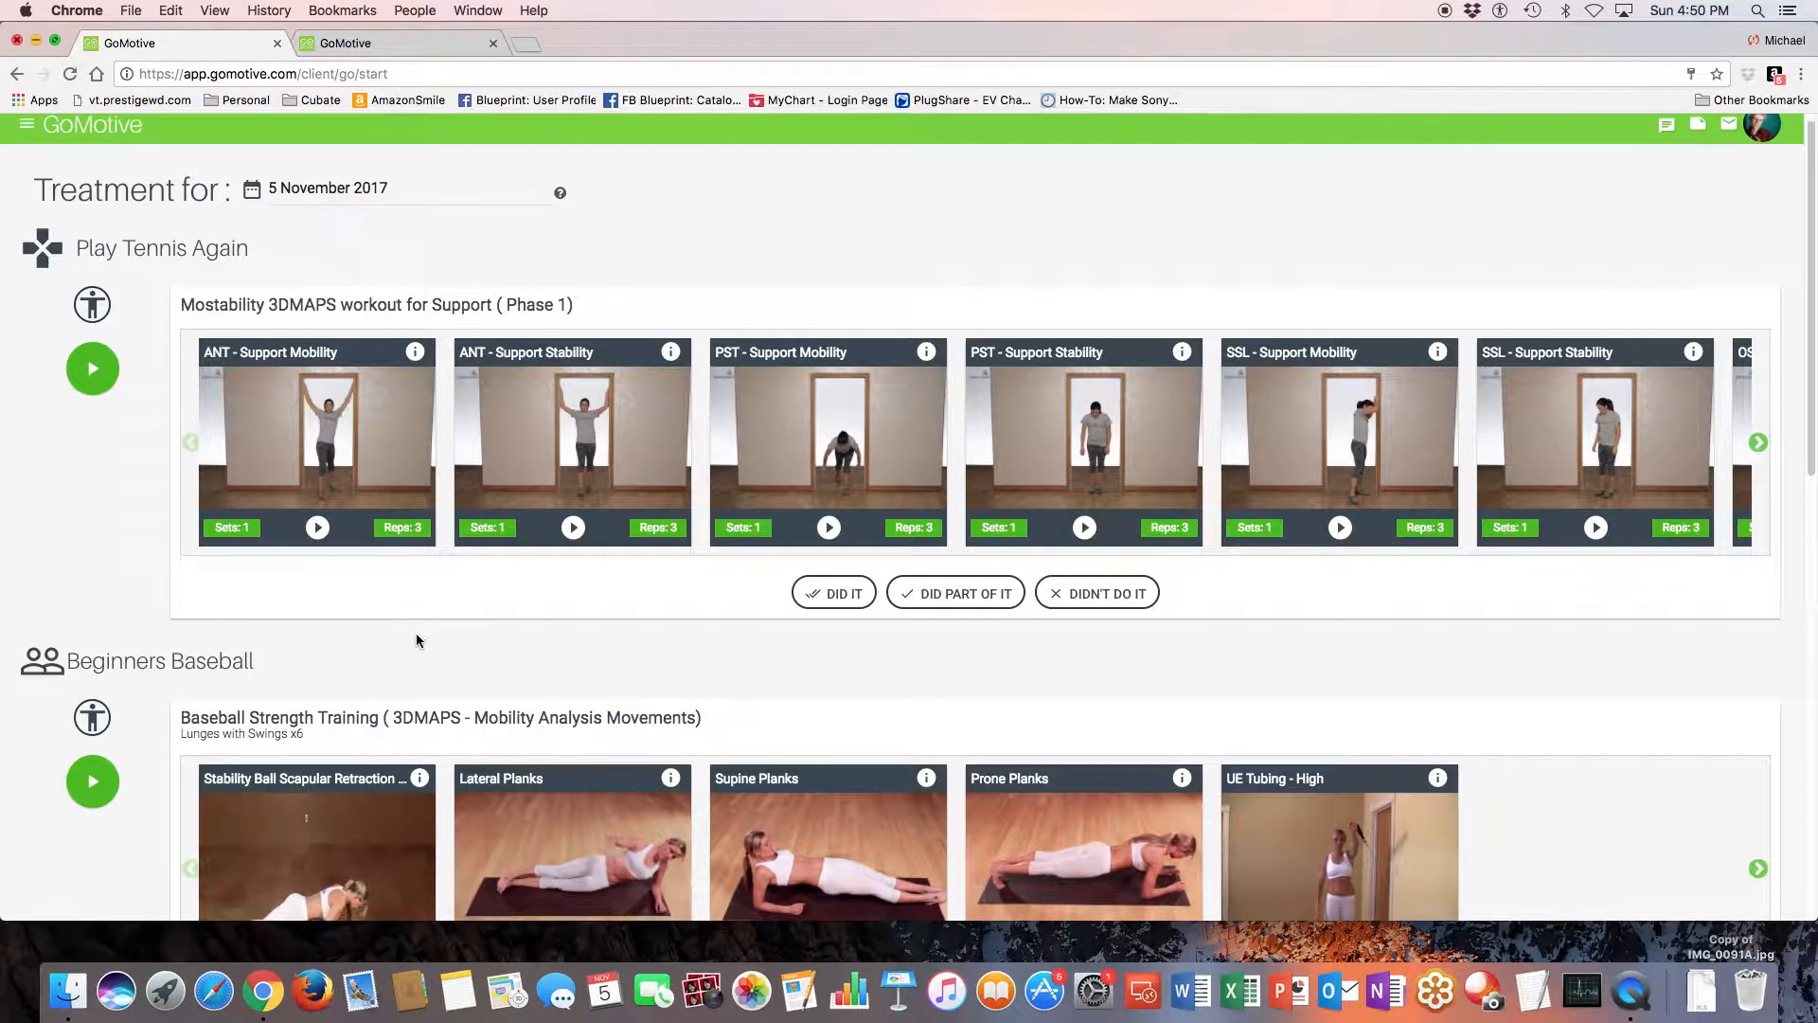
pyautogui.scroll(-2, 416, 636)
pyautogui.scroll(-8, 417, 640)
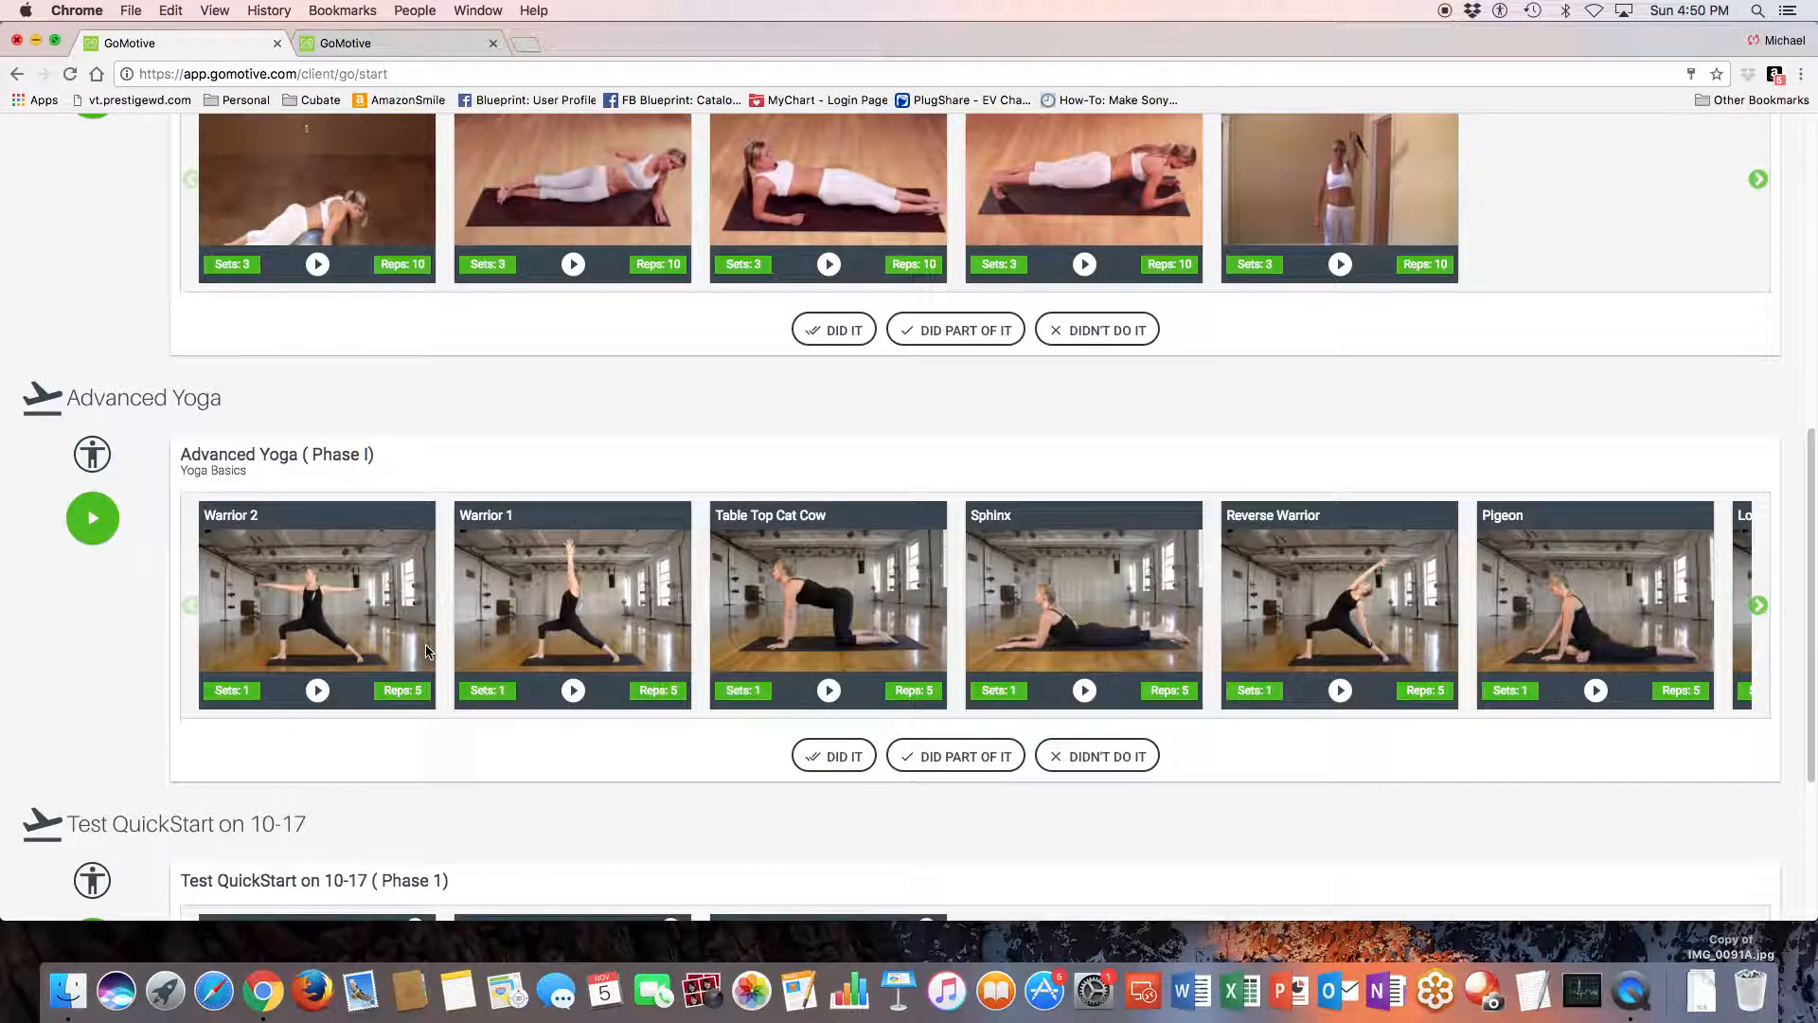
pyautogui.scroll(-3, 426, 648)
pyautogui.scroll(-1, 427, 650)
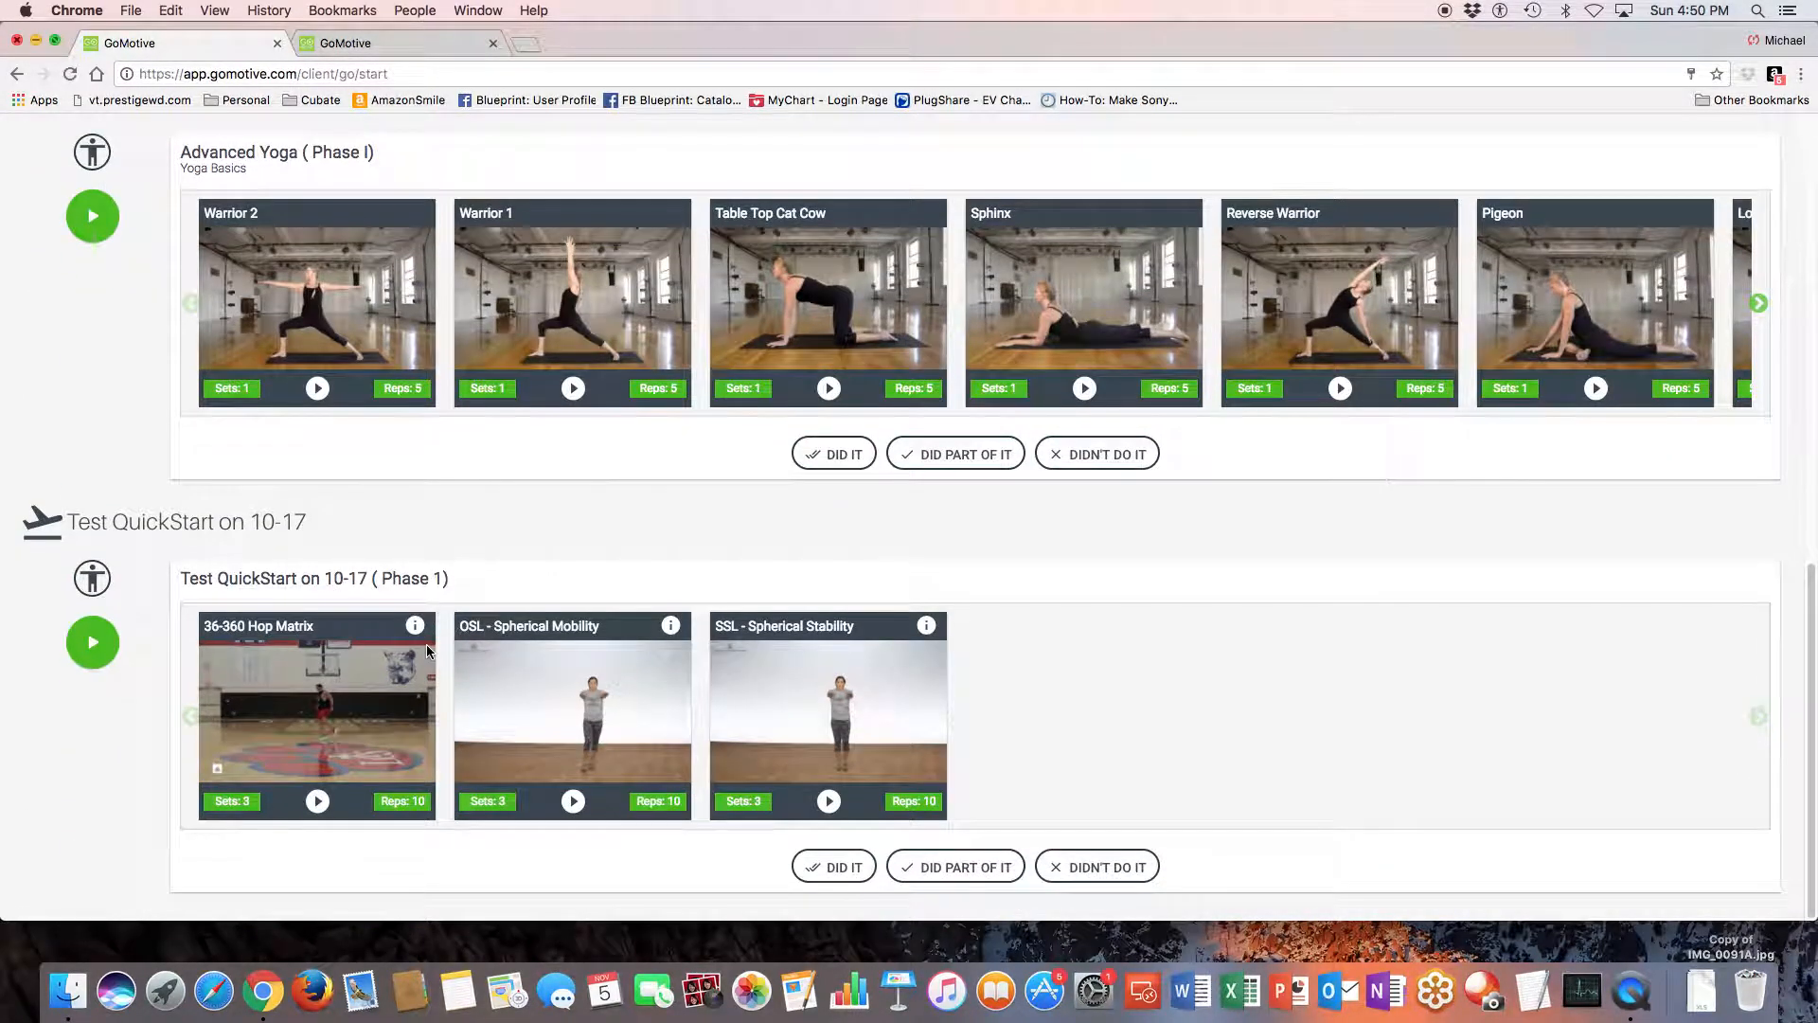
pyautogui.scroll(15, 418, 652)
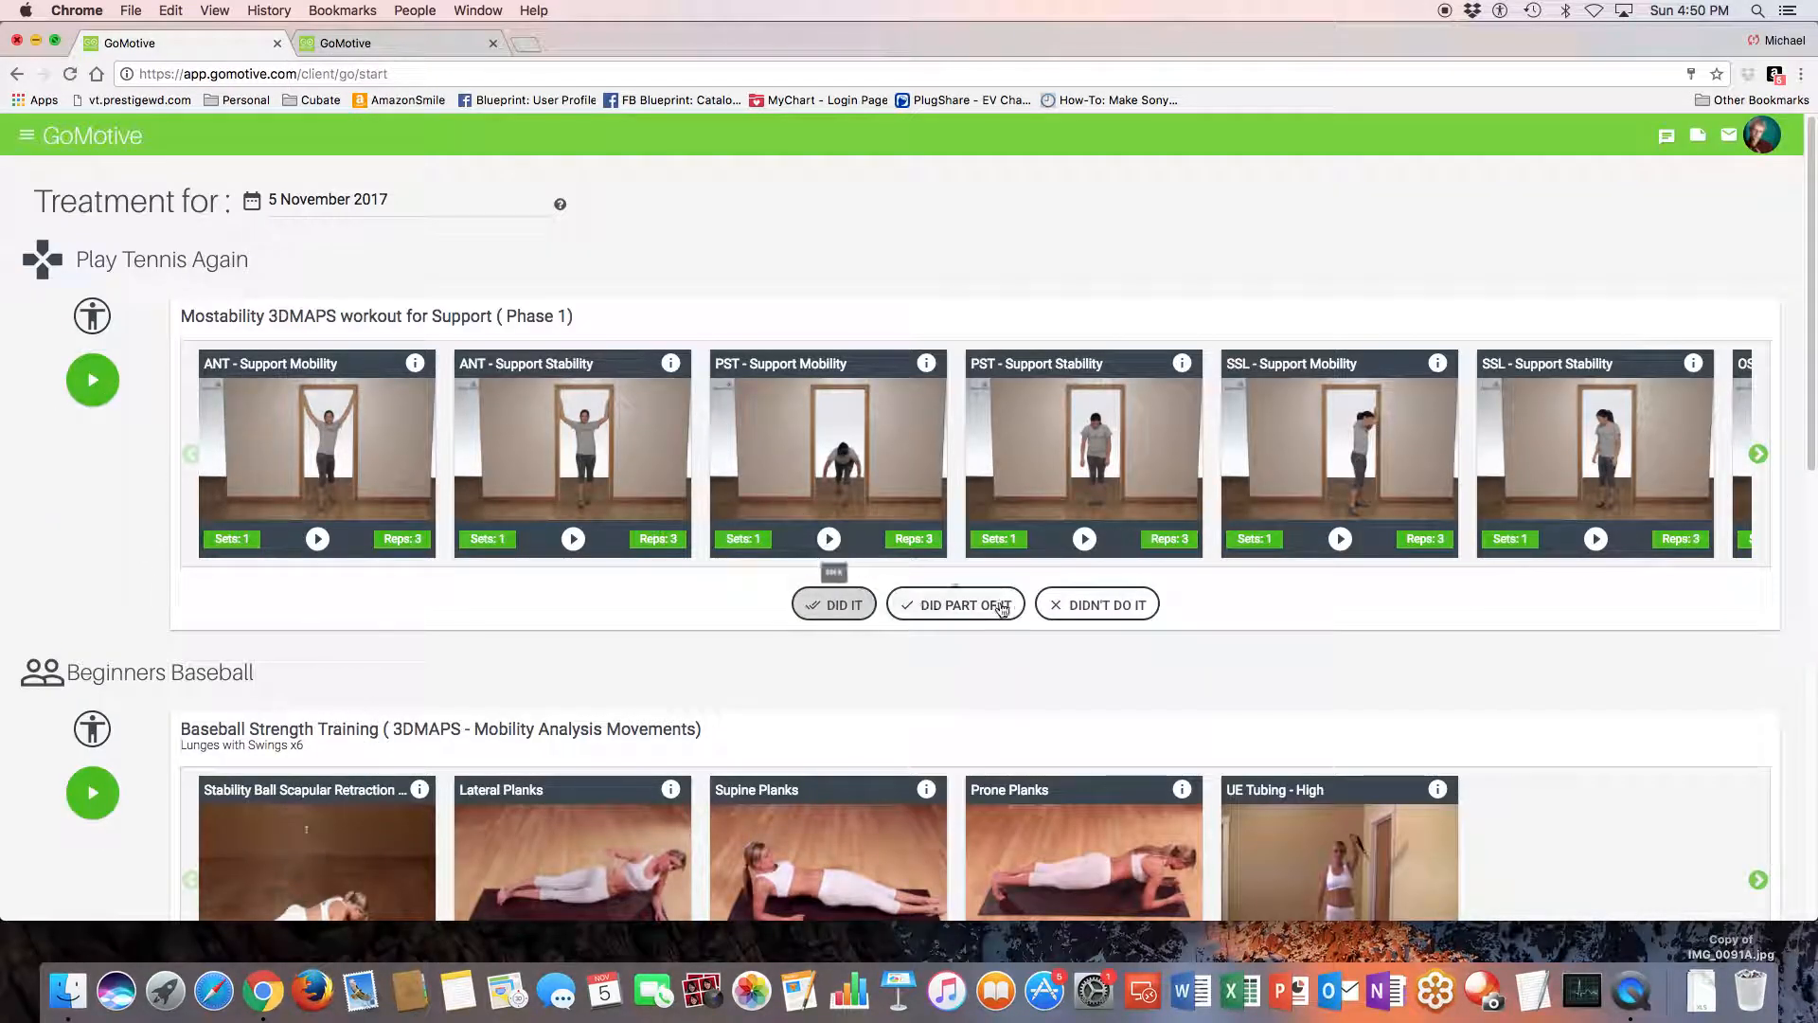
pyautogui.click(17, 74)
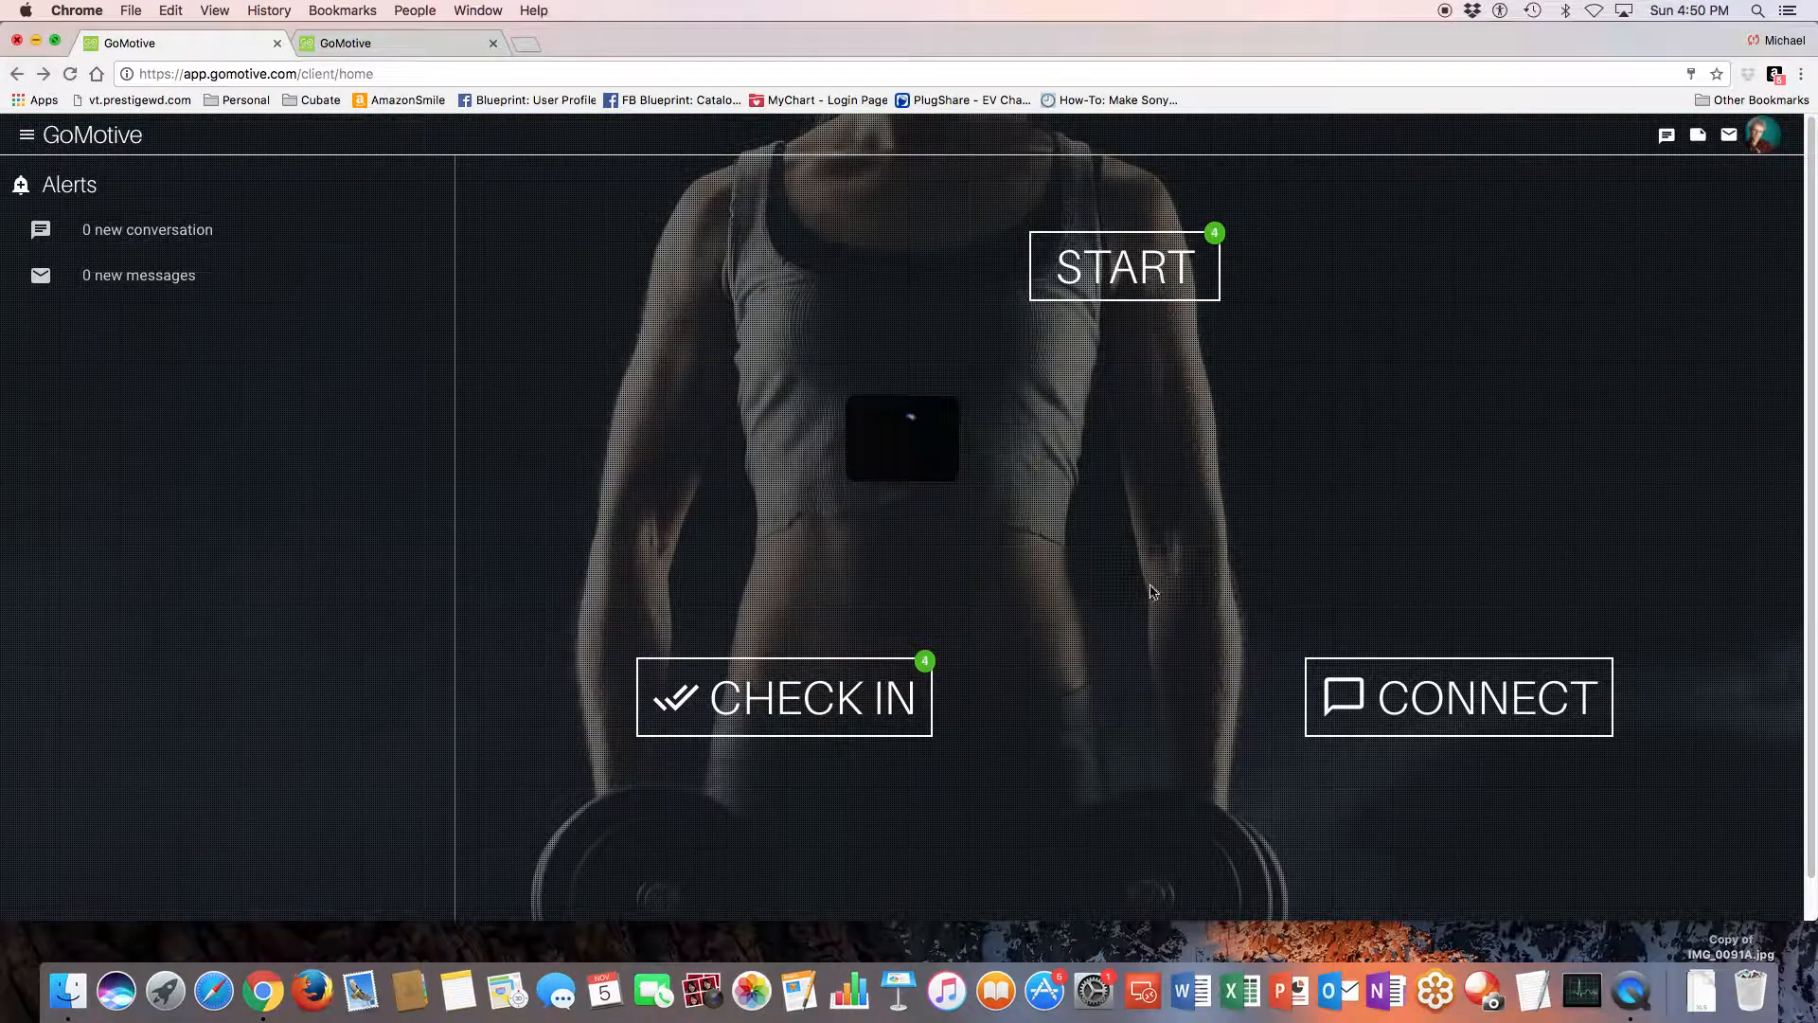
# - Check in the Play Tennis Again workout as Did It and return to the client home page
pyautogui.click(795, 700)
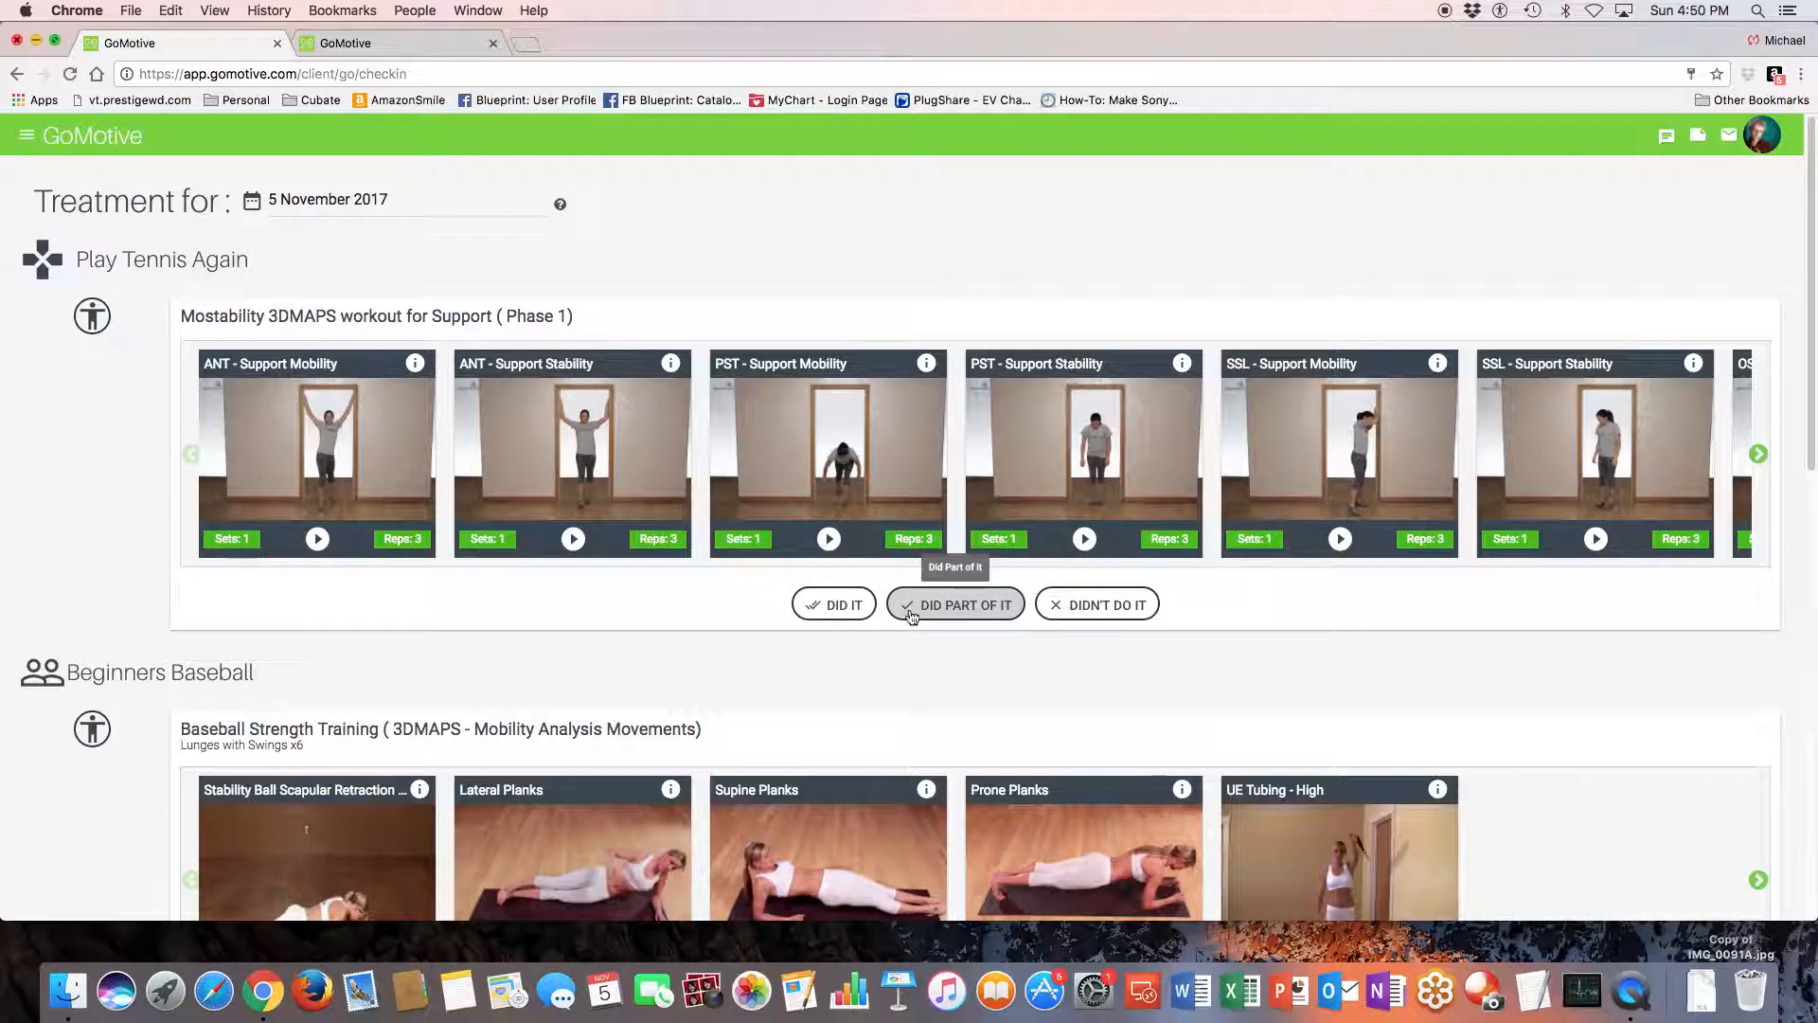
pyautogui.click(833, 606)
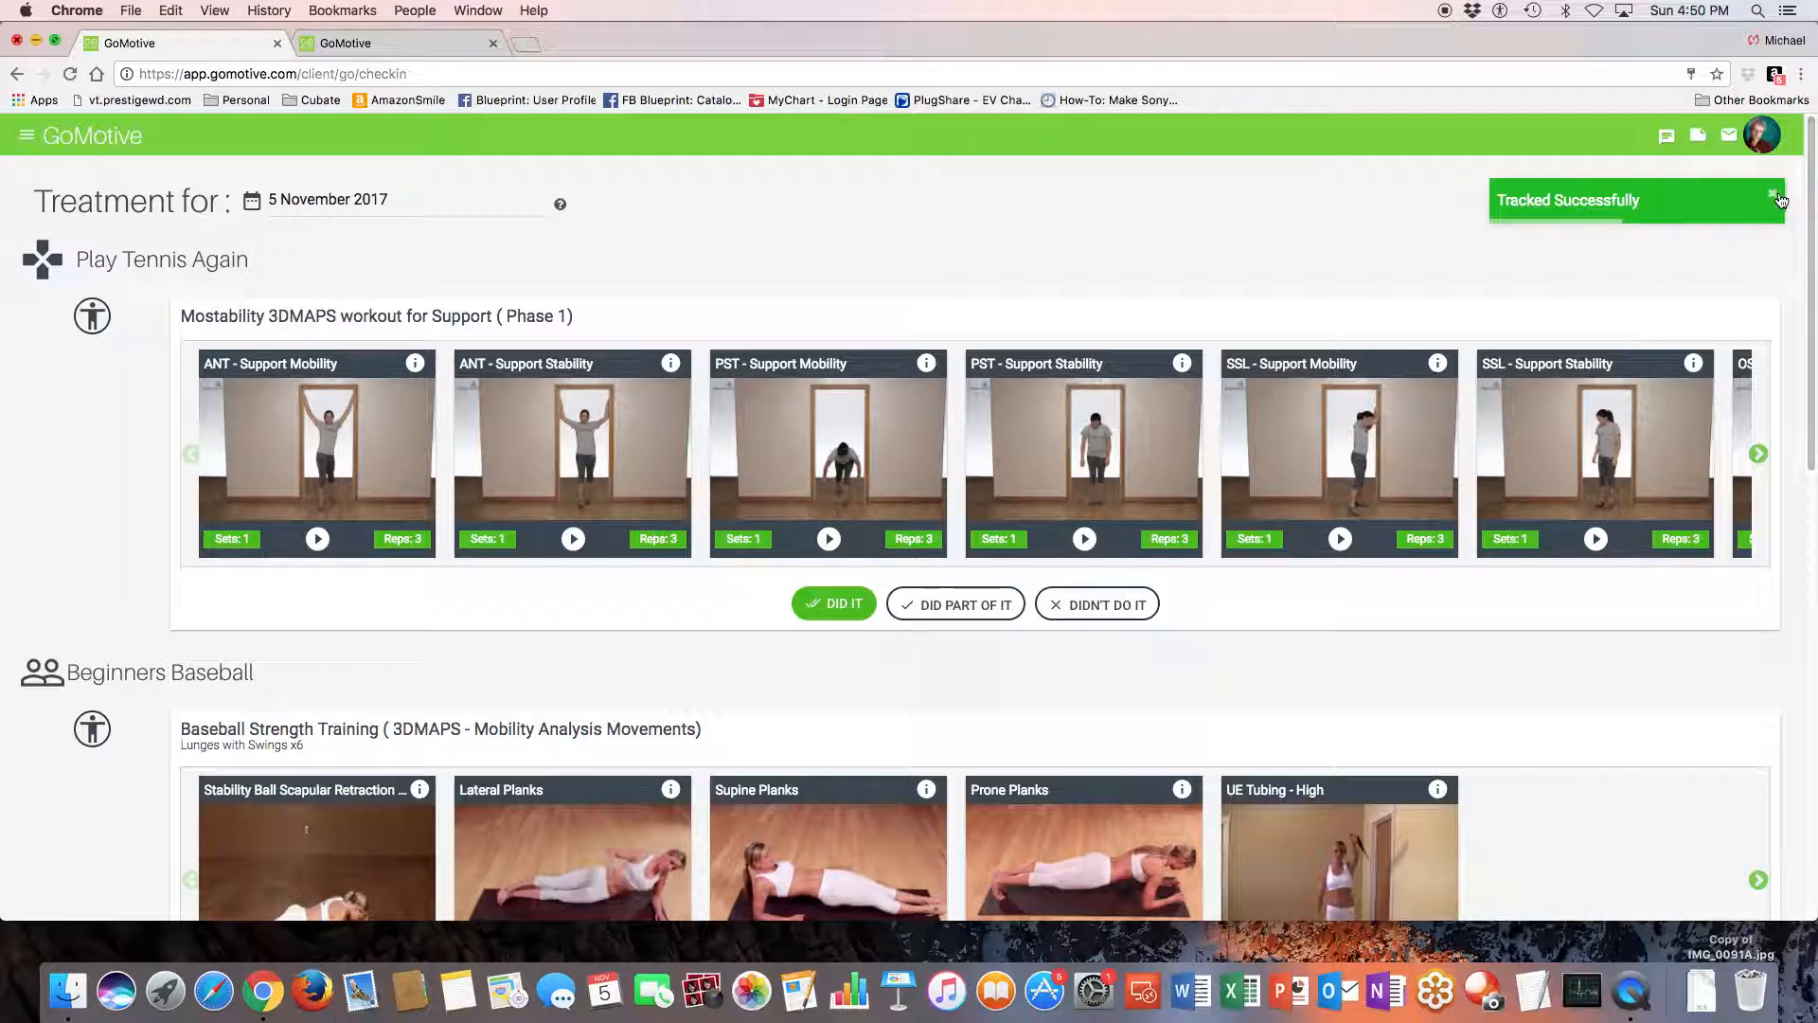
pyautogui.click(14, 75)
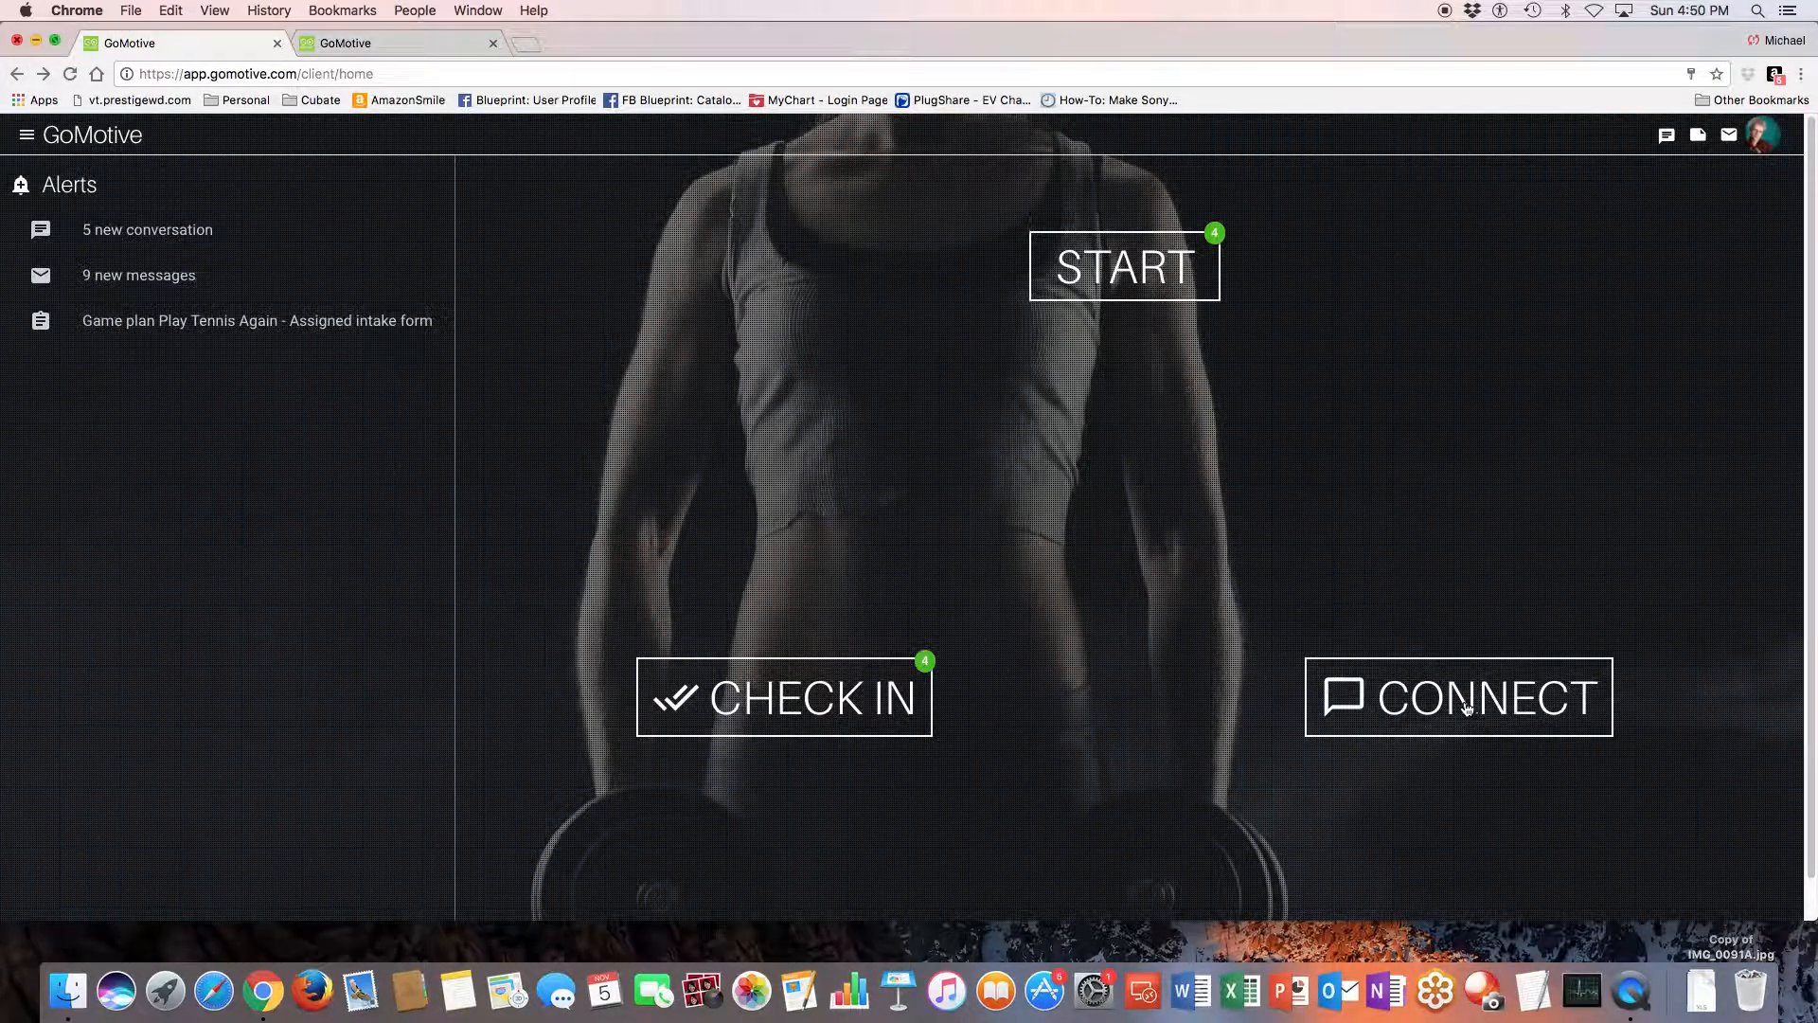
# - View the client's Connect list with its chat and e-mail options and close it
pyautogui.click(1456, 708)
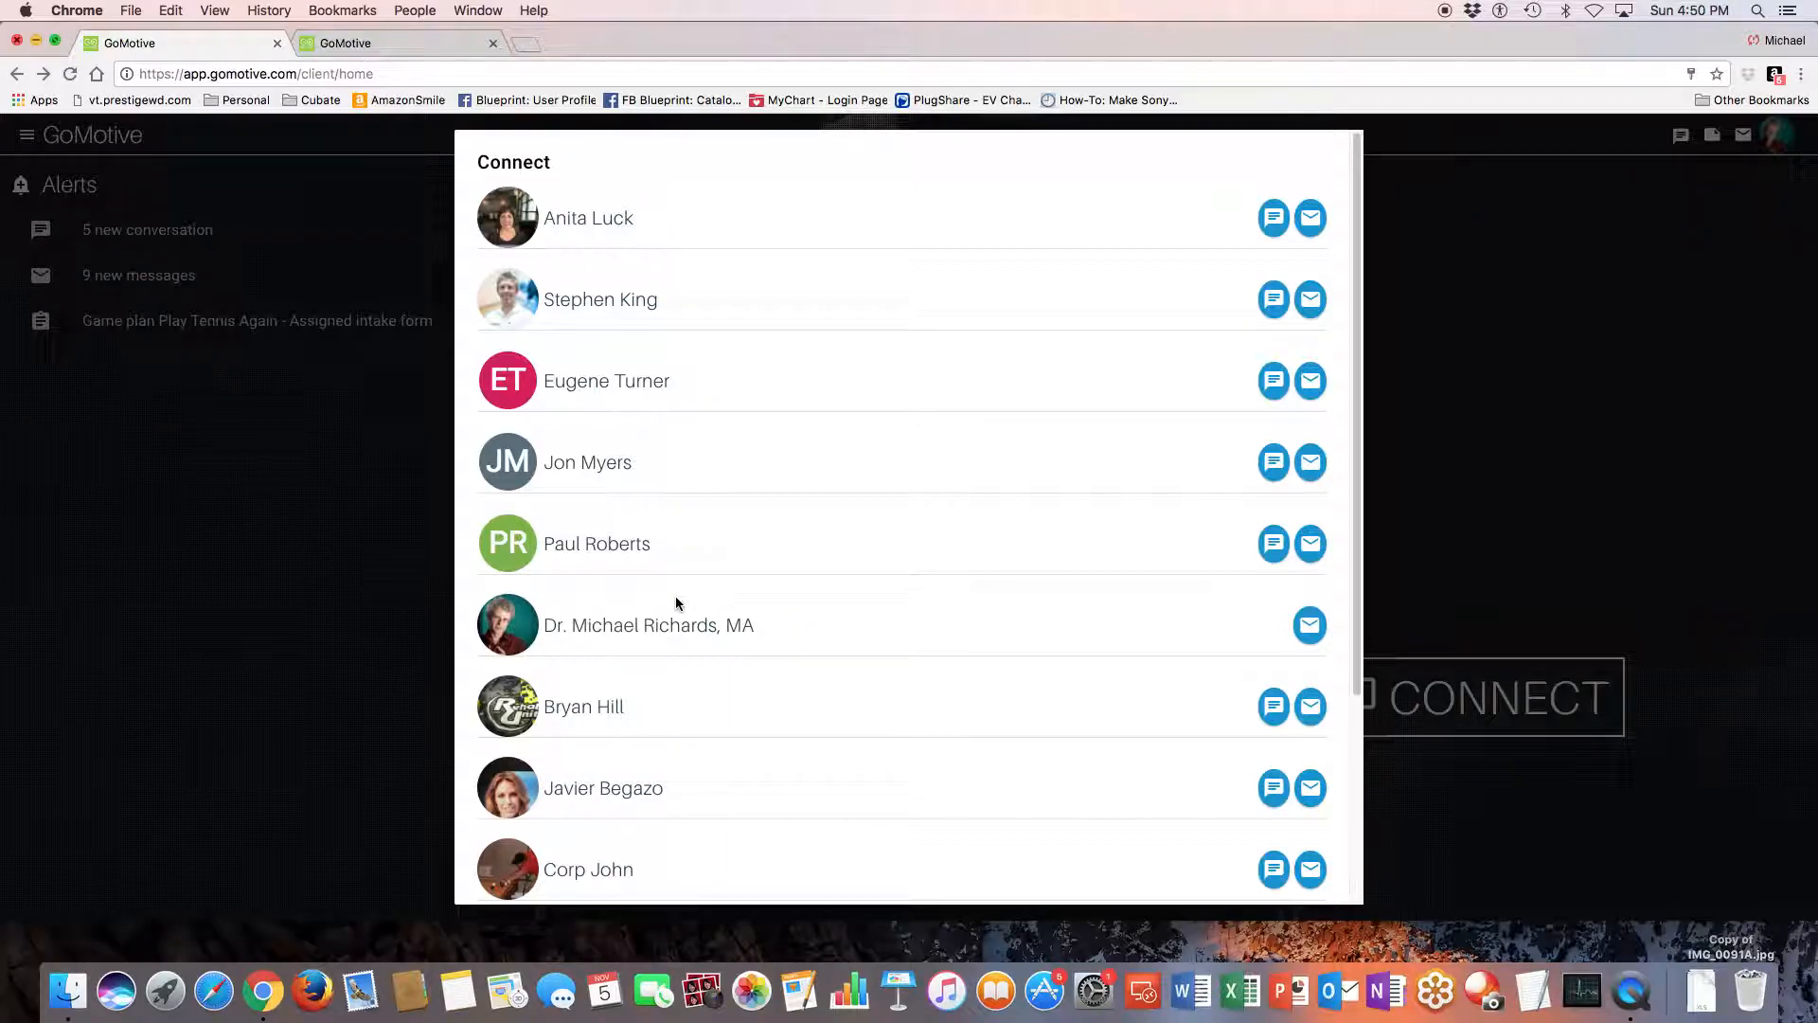
pyautogui.scroll(-1, 676, 602)
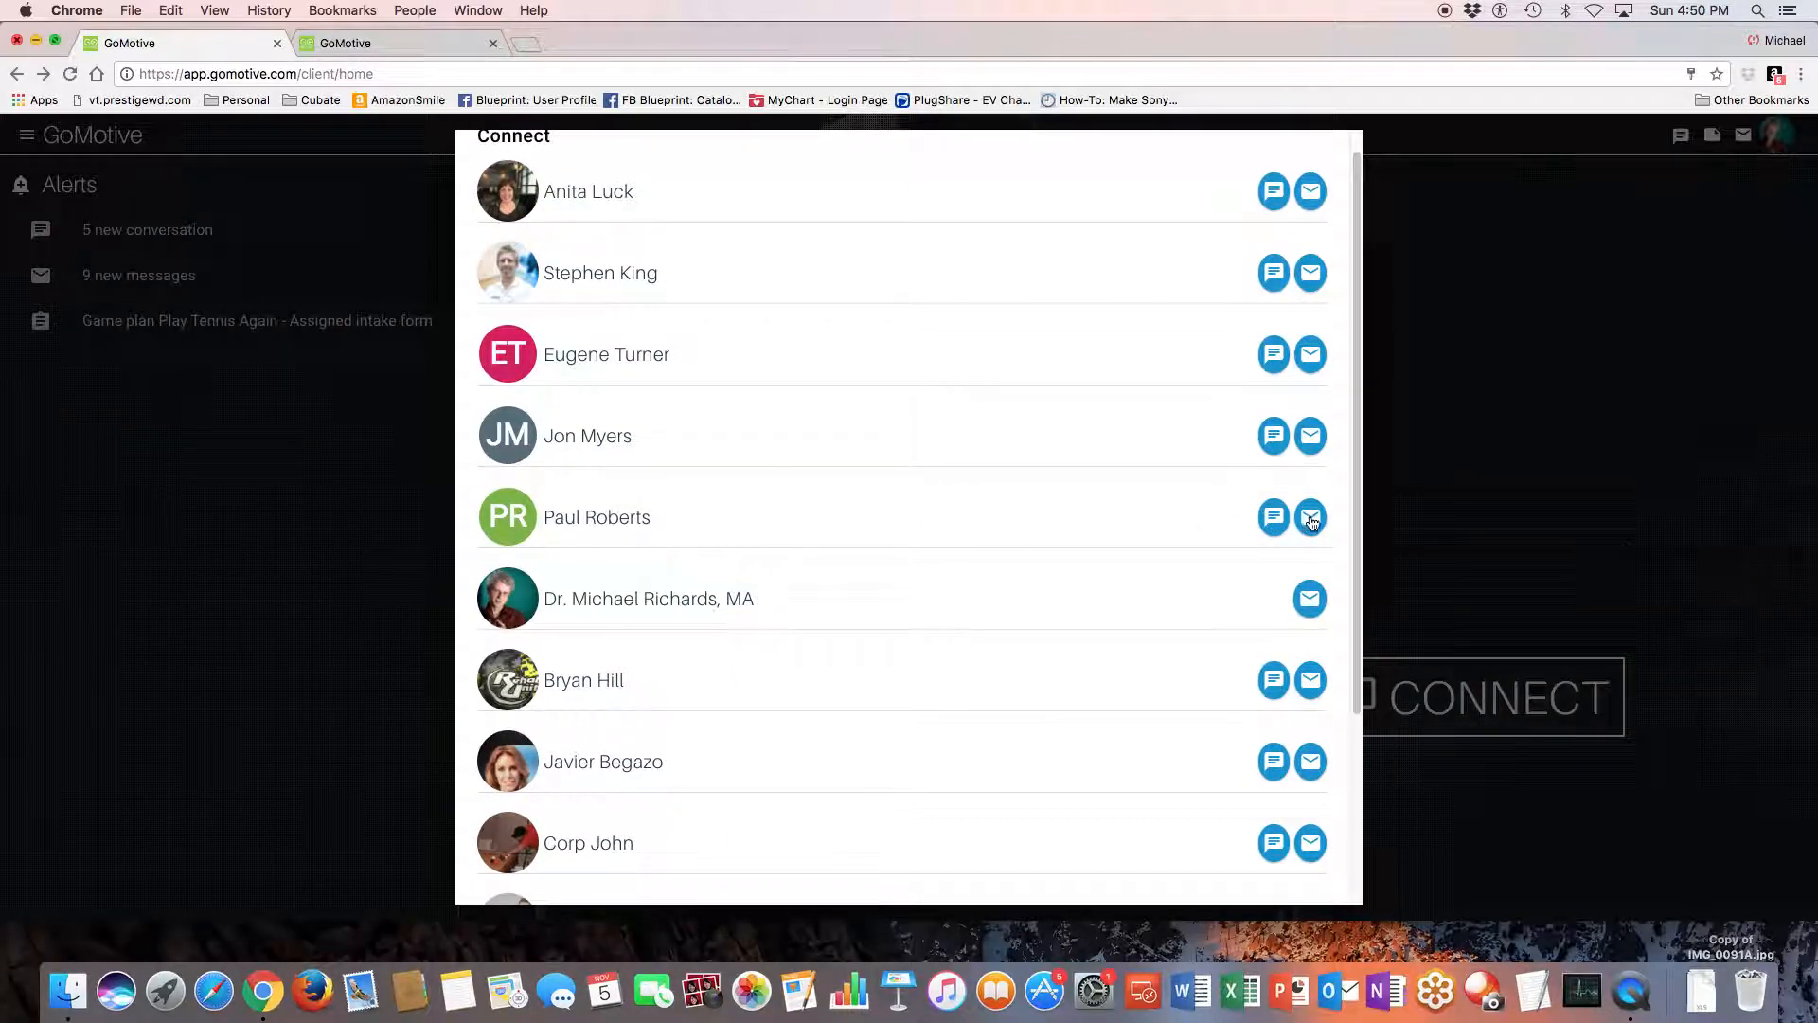
pyautogui.click(159, 455)
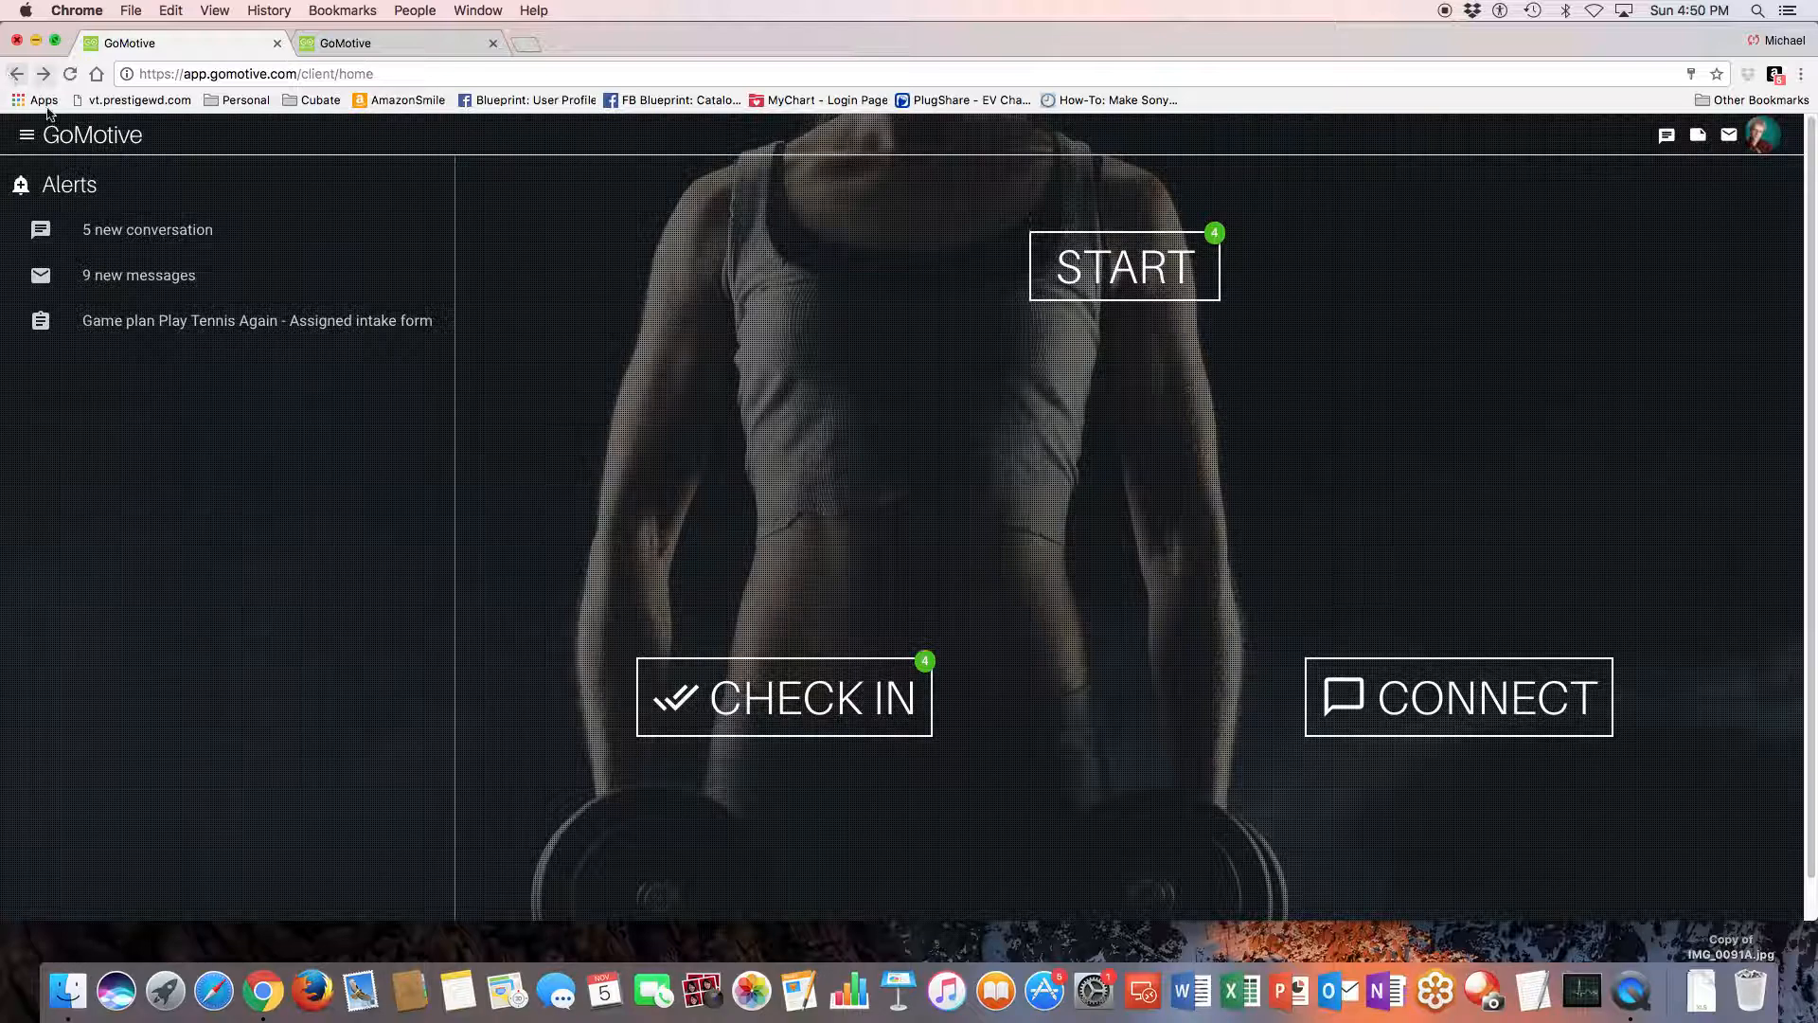
# - Switch from the Client role to Gray Institute Remote Trainer's Admin
pyautogui.click(29, 138)
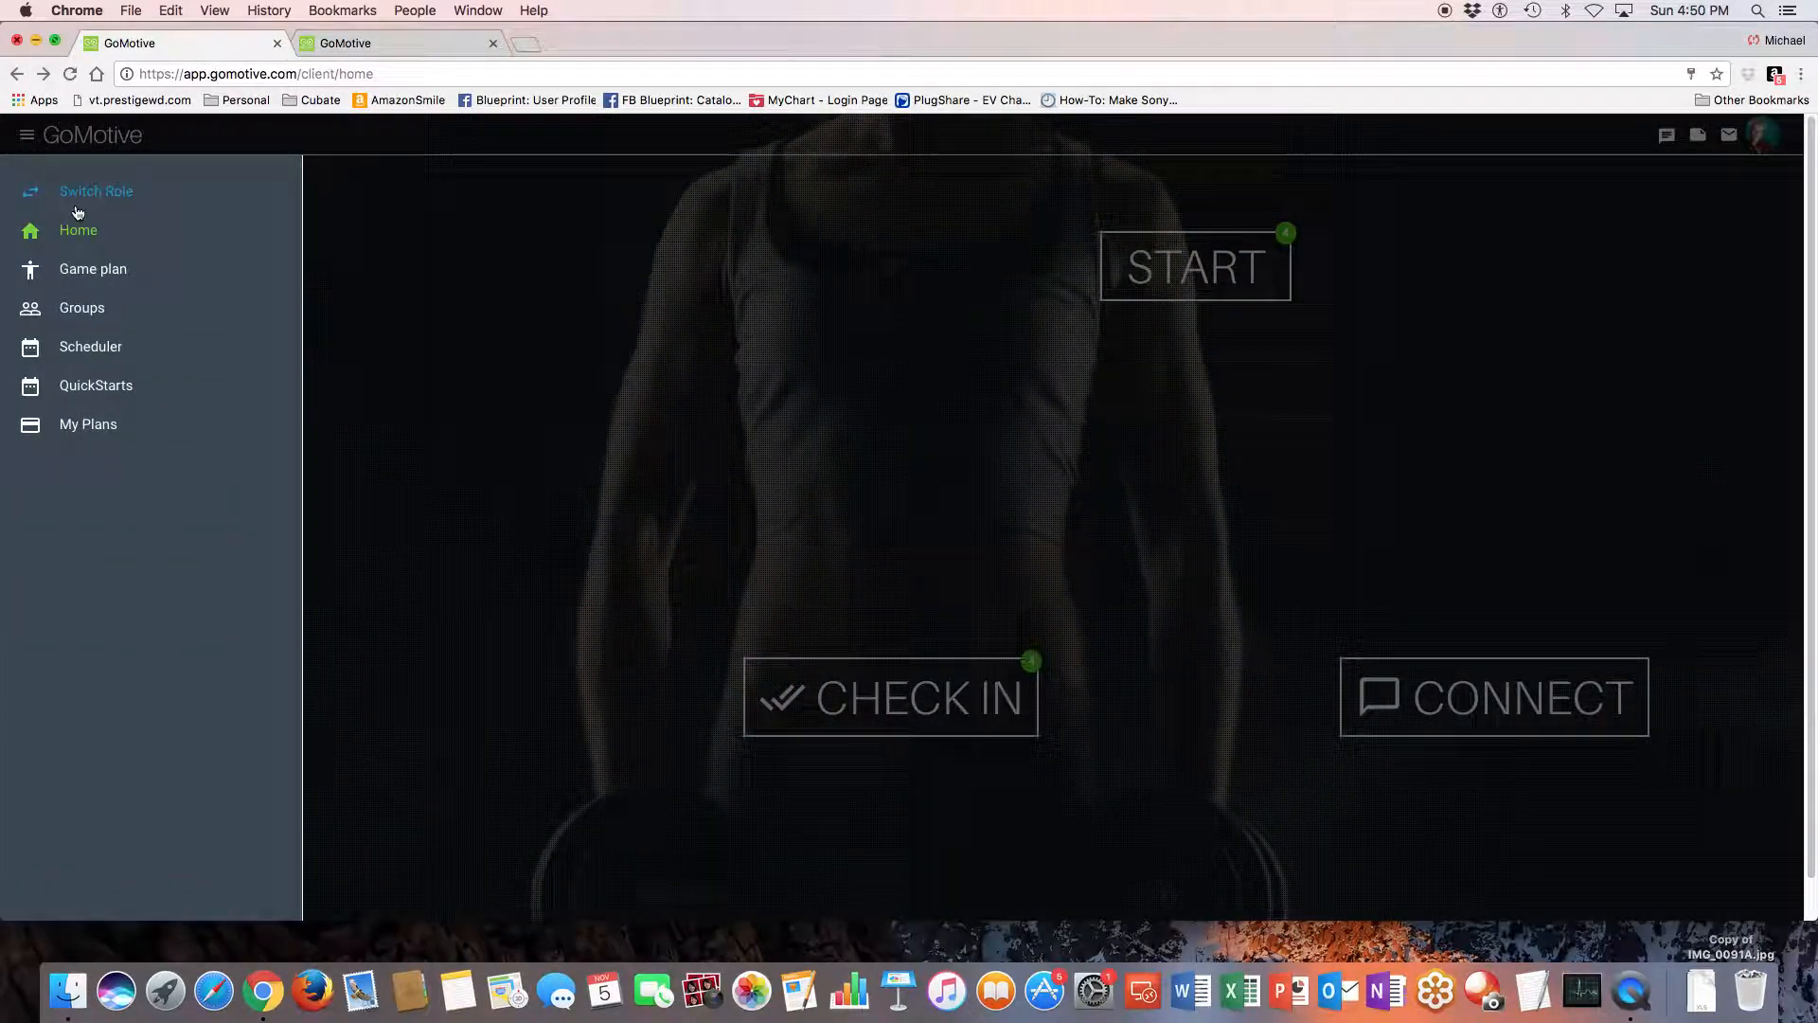
pyautogui.click(86, 193)
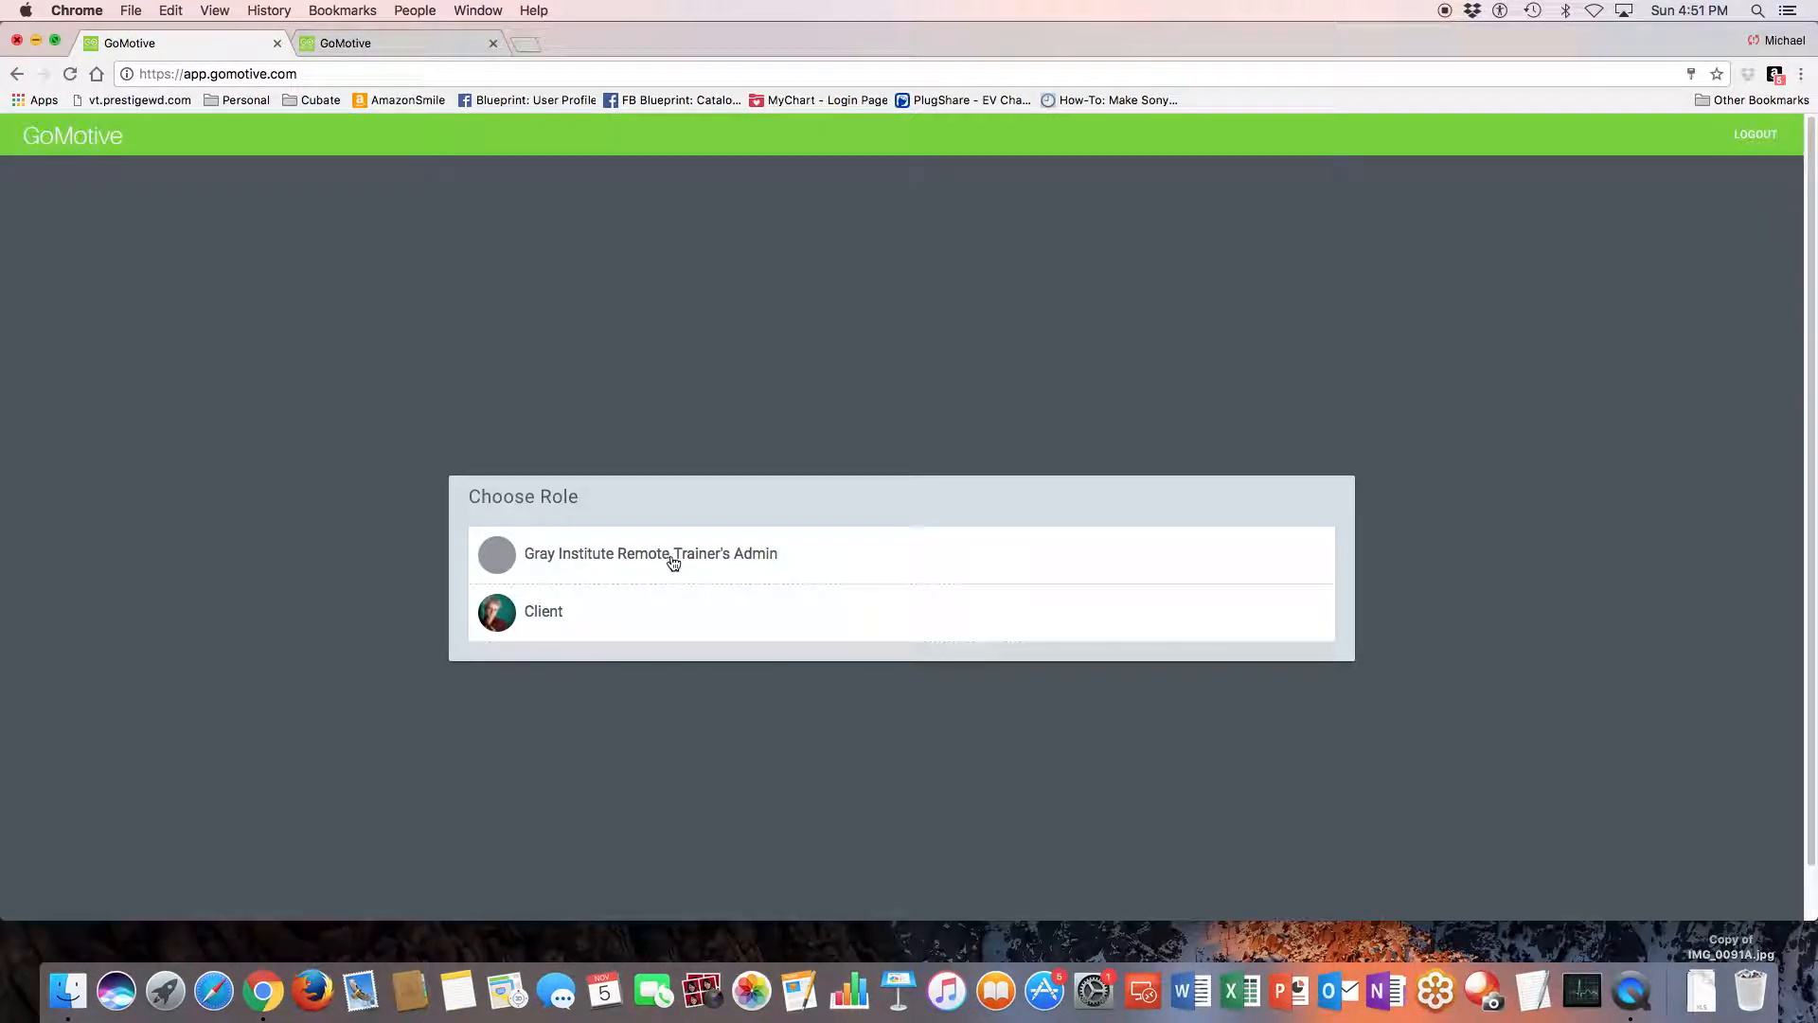
pyautogui.click(672, 557)
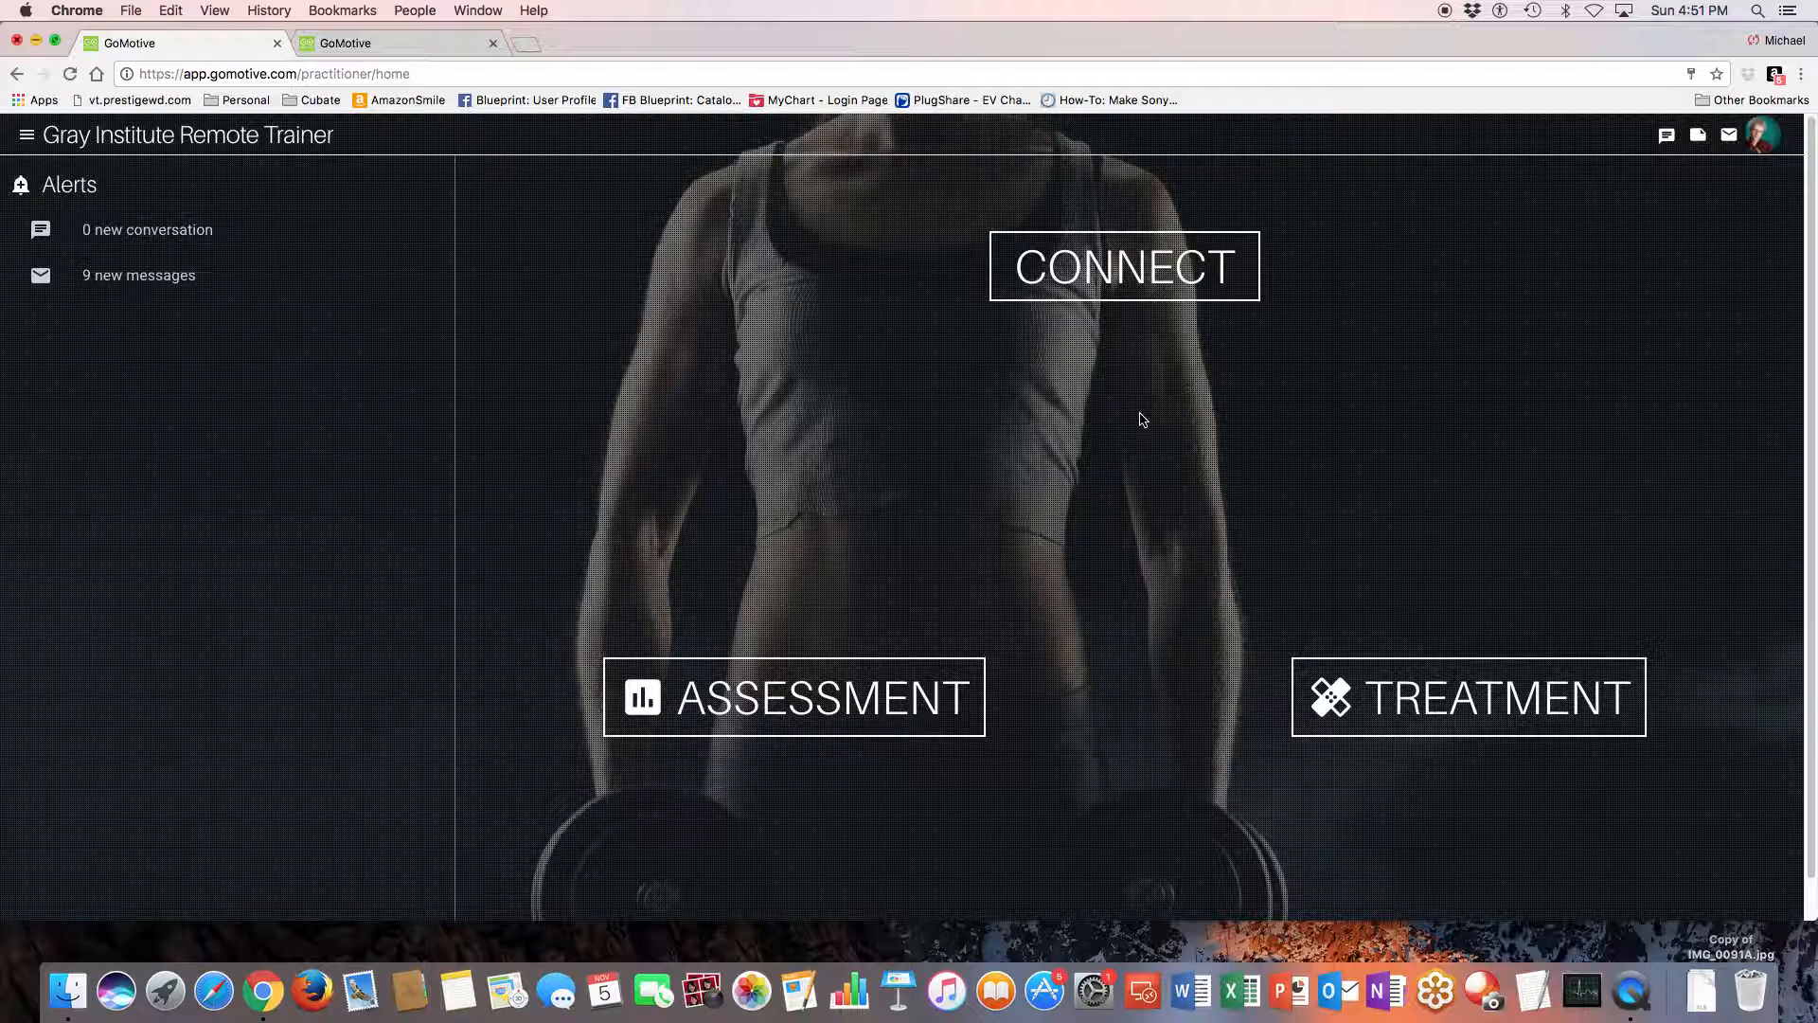
# - Go to the clients list through Connect and open the client with the Play Tennis Again game plan
pyautogui.click(1111, 274)
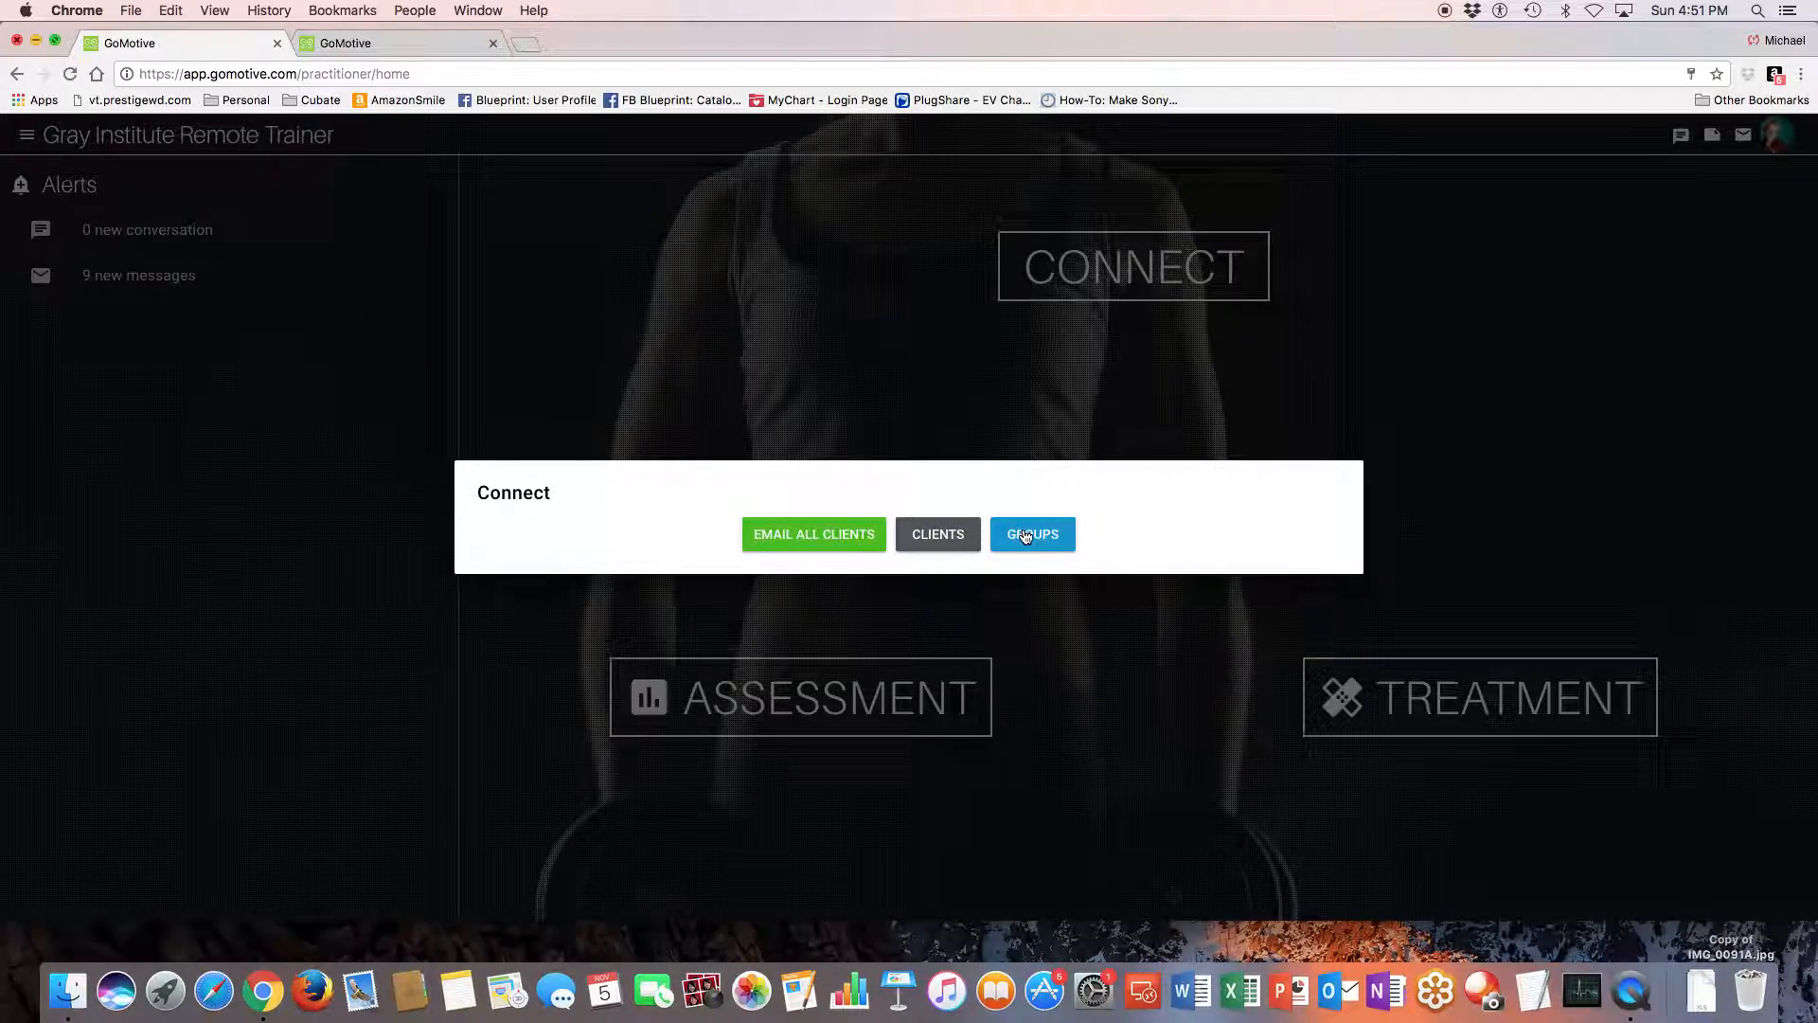
pyautogui.click(936, 536)
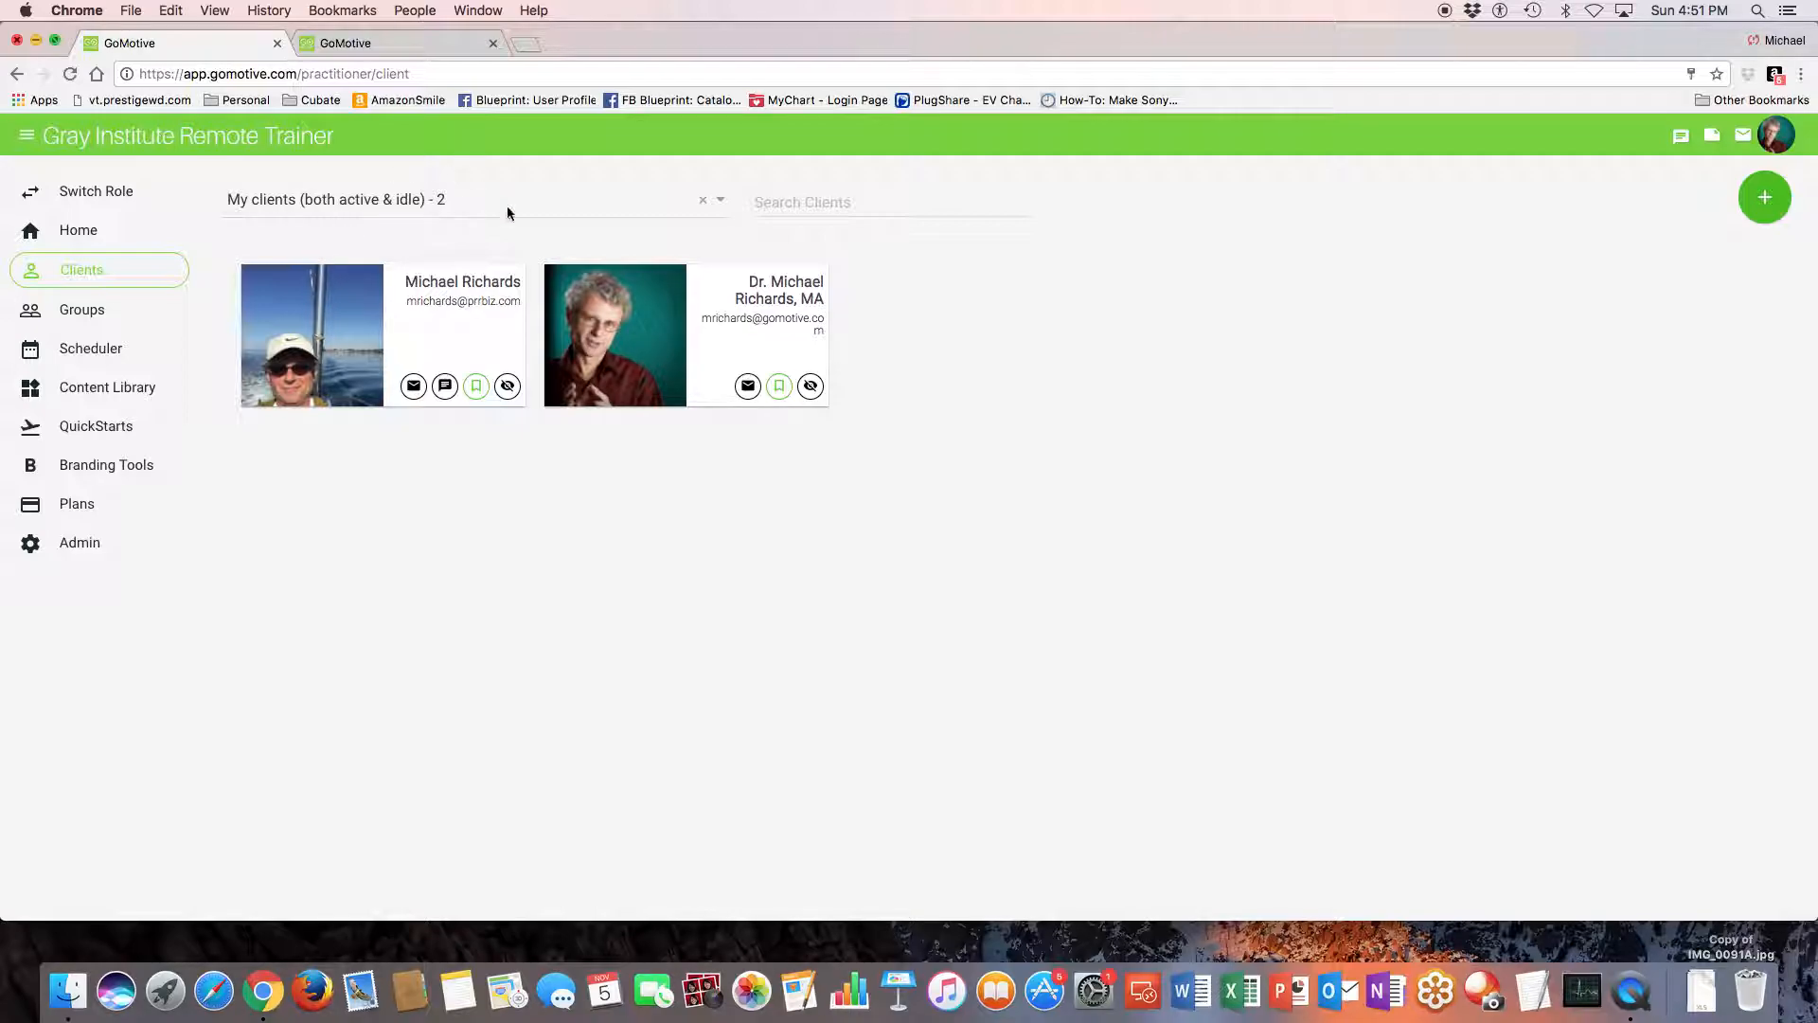
pyautogui.click(642, 331)
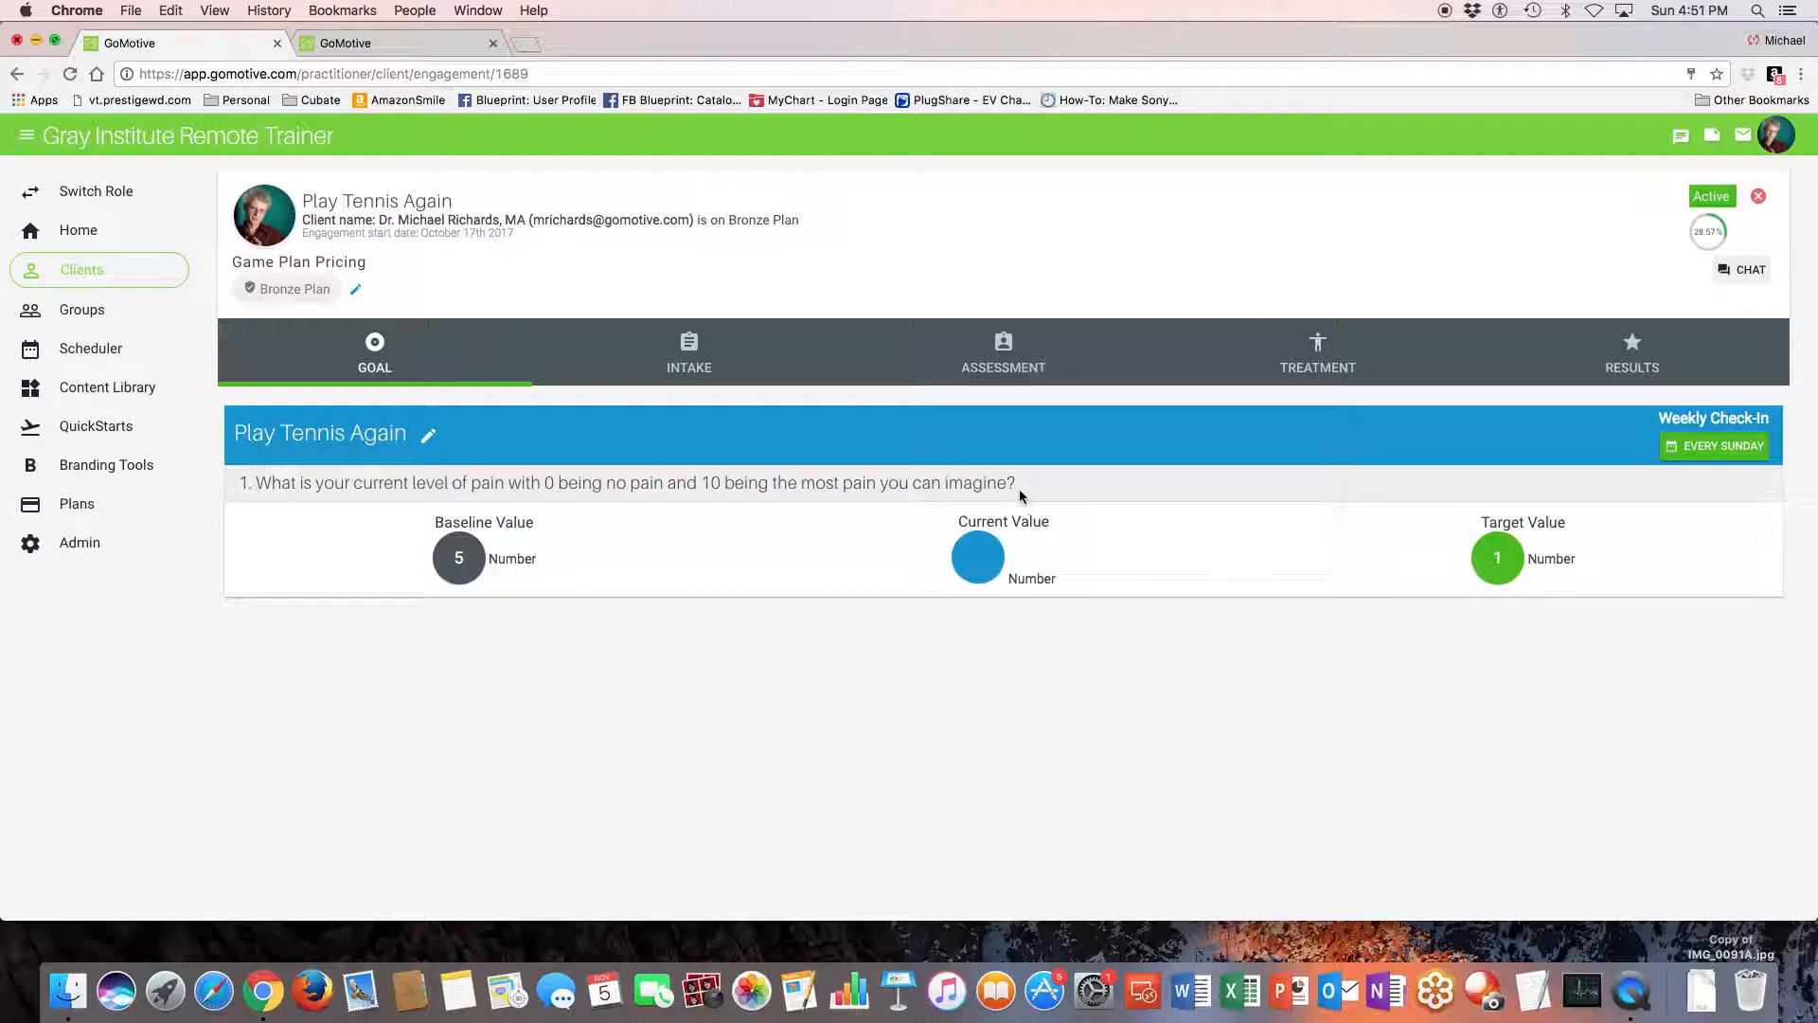
# - View the editable text and metrics of the Play Tennis Again goal and the client's intake forms
pyautogui.click(429, 440)
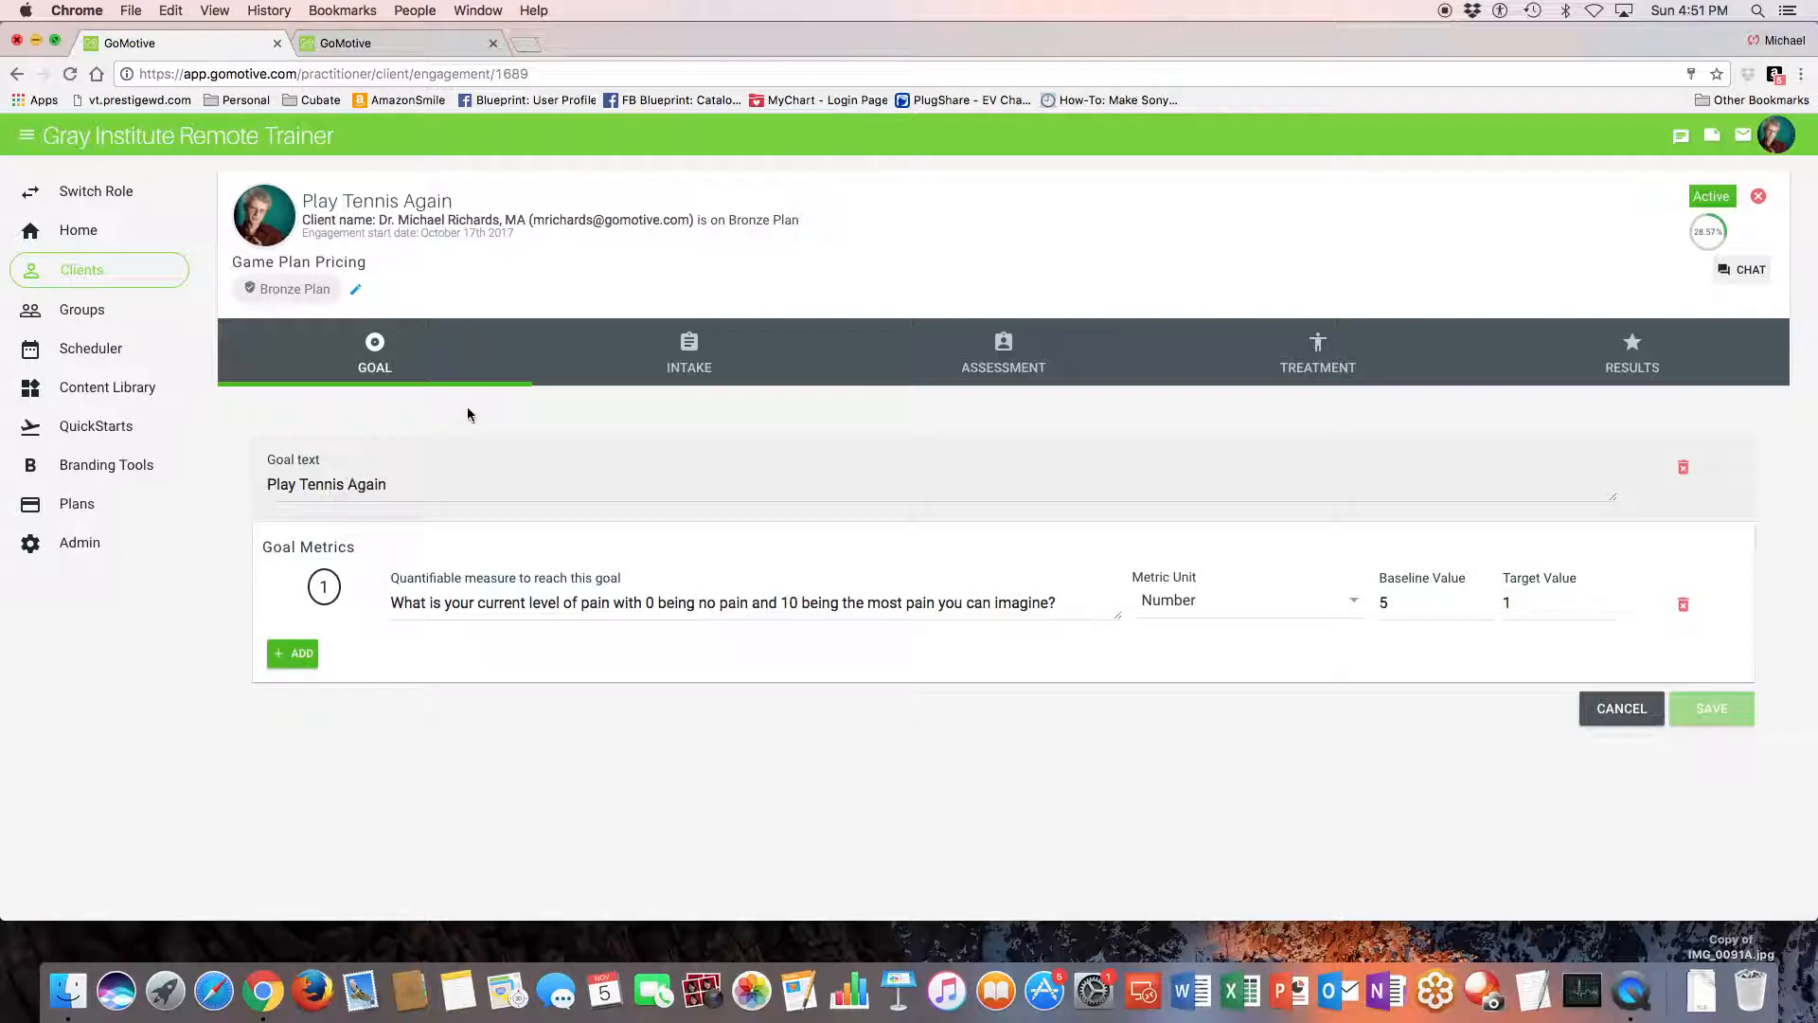
pyautogui.click(694, 348)
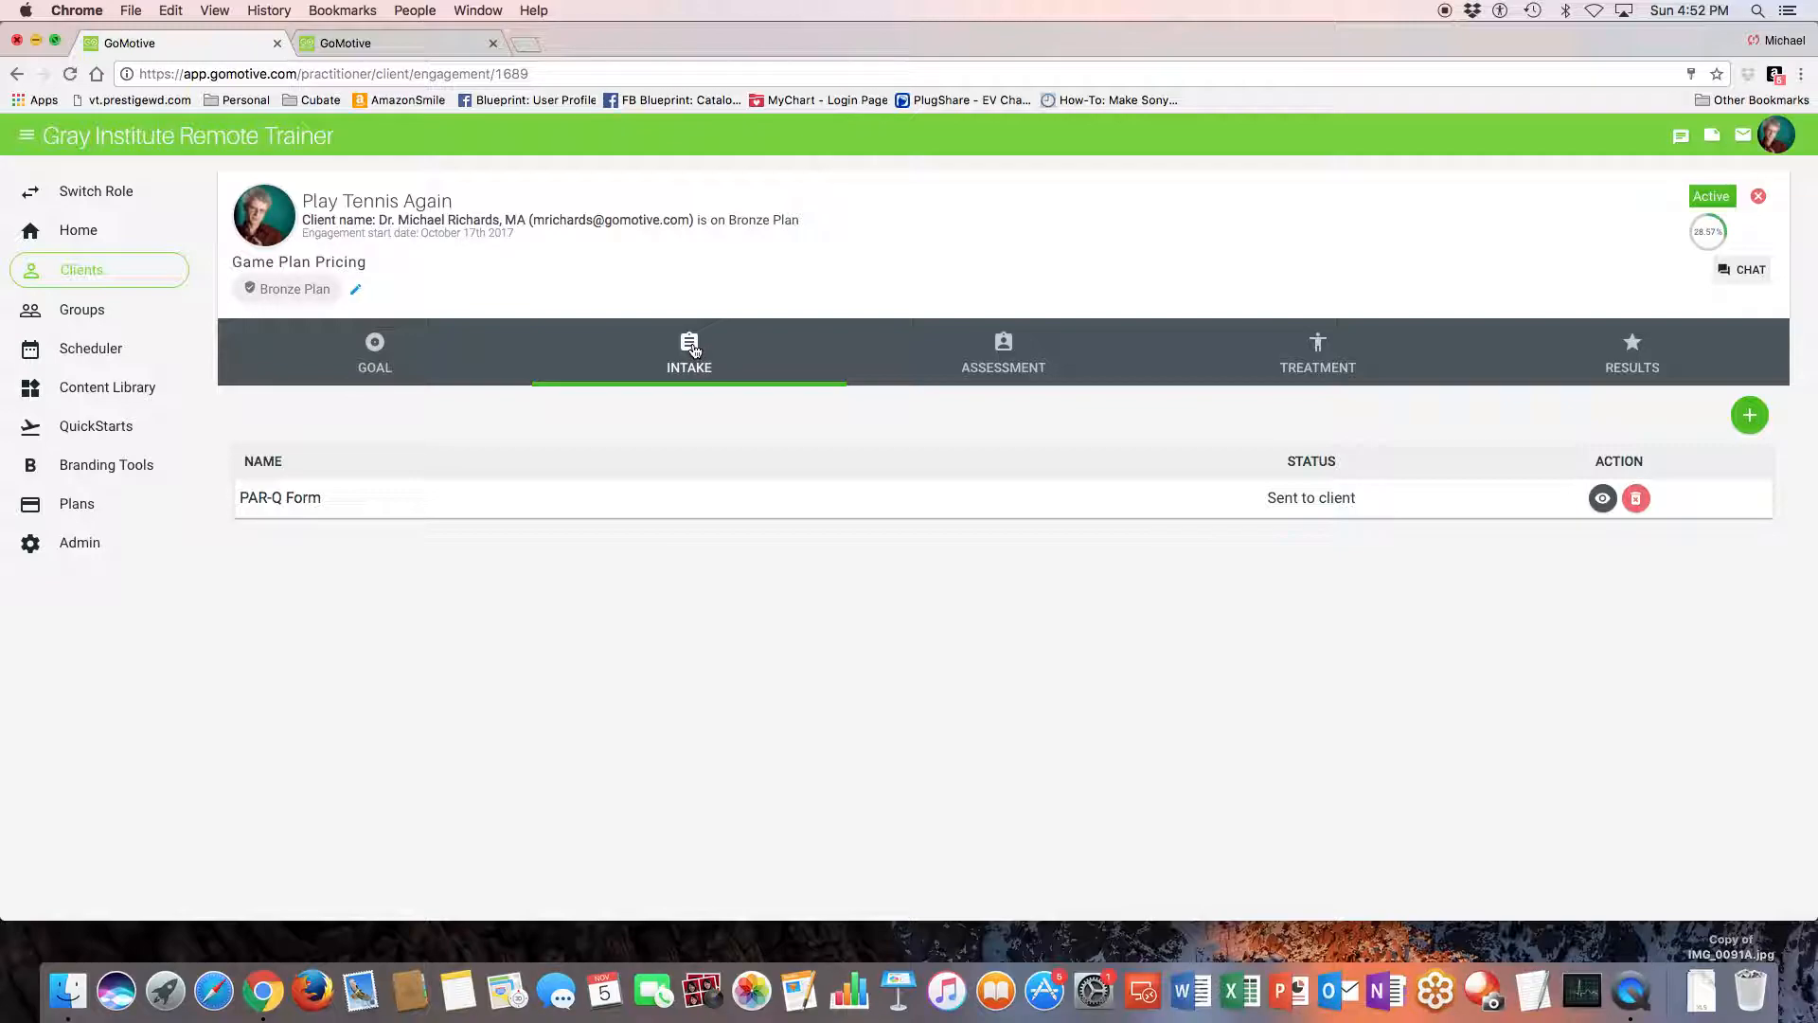
# - Open a blank assessment for the client and look over its title, date, notes and upload options
pyautogui.click(1010, 350)
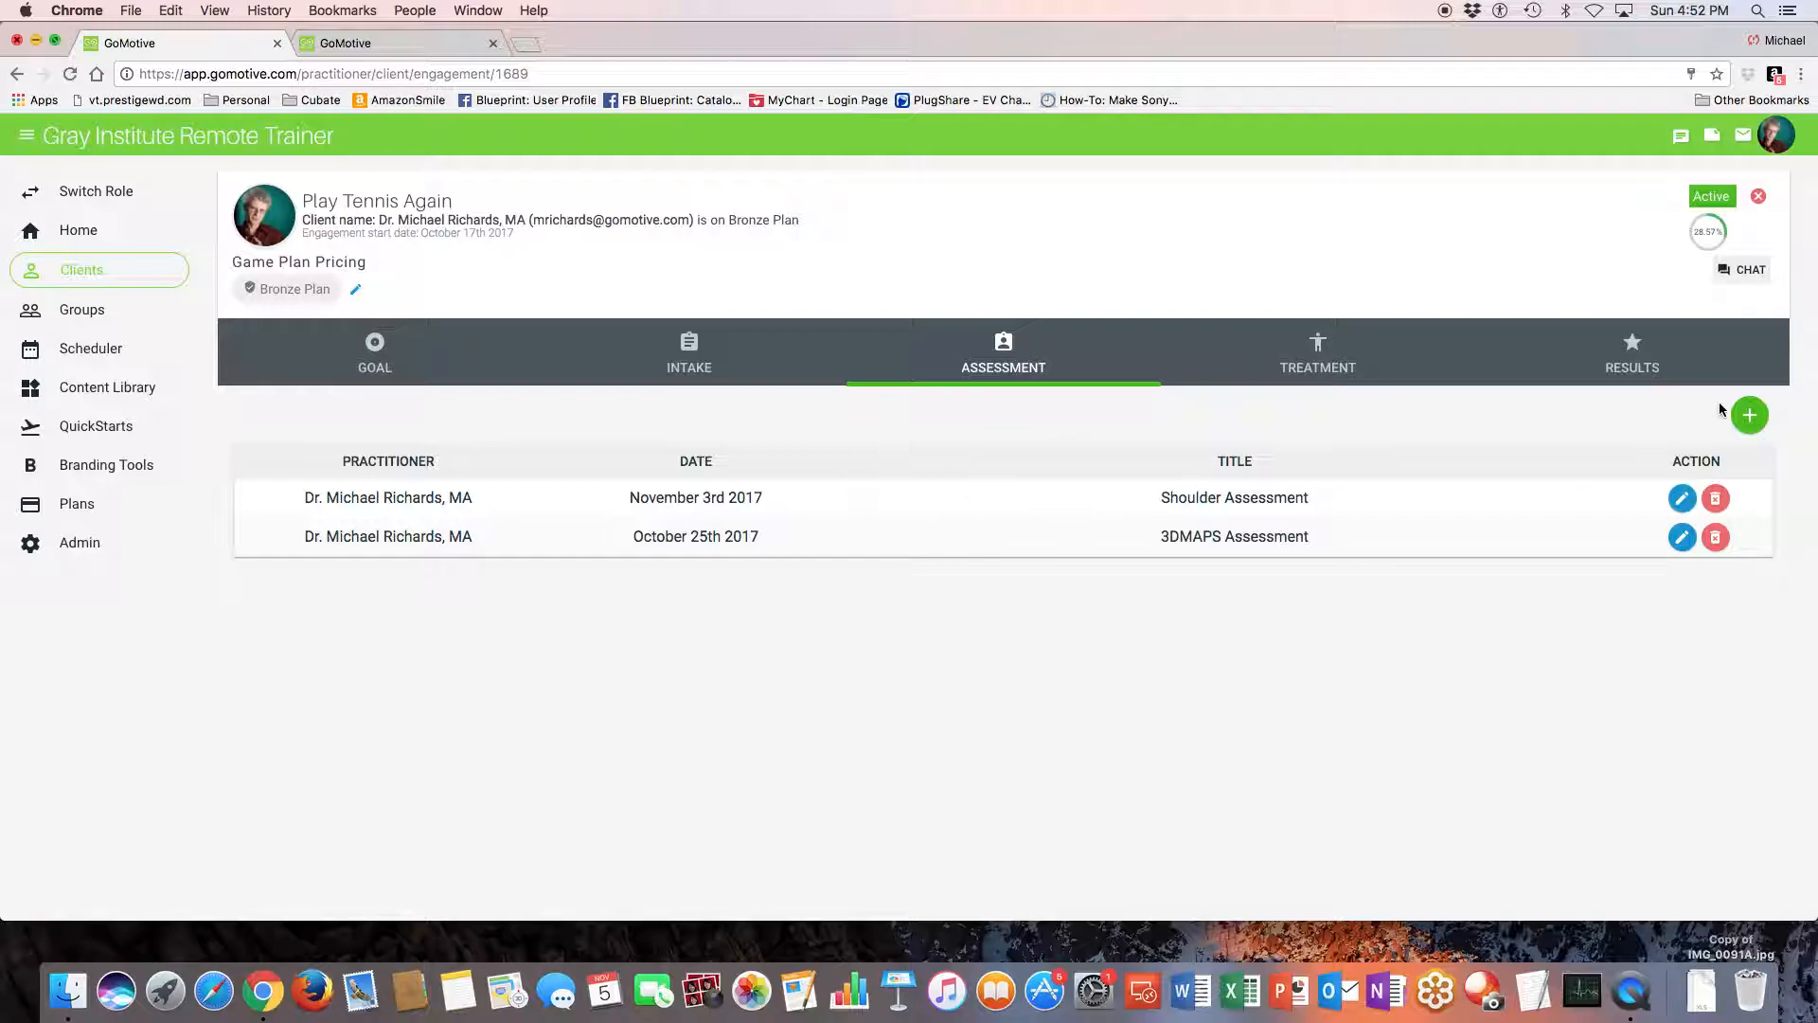
pyautogui.click(1749, 415)
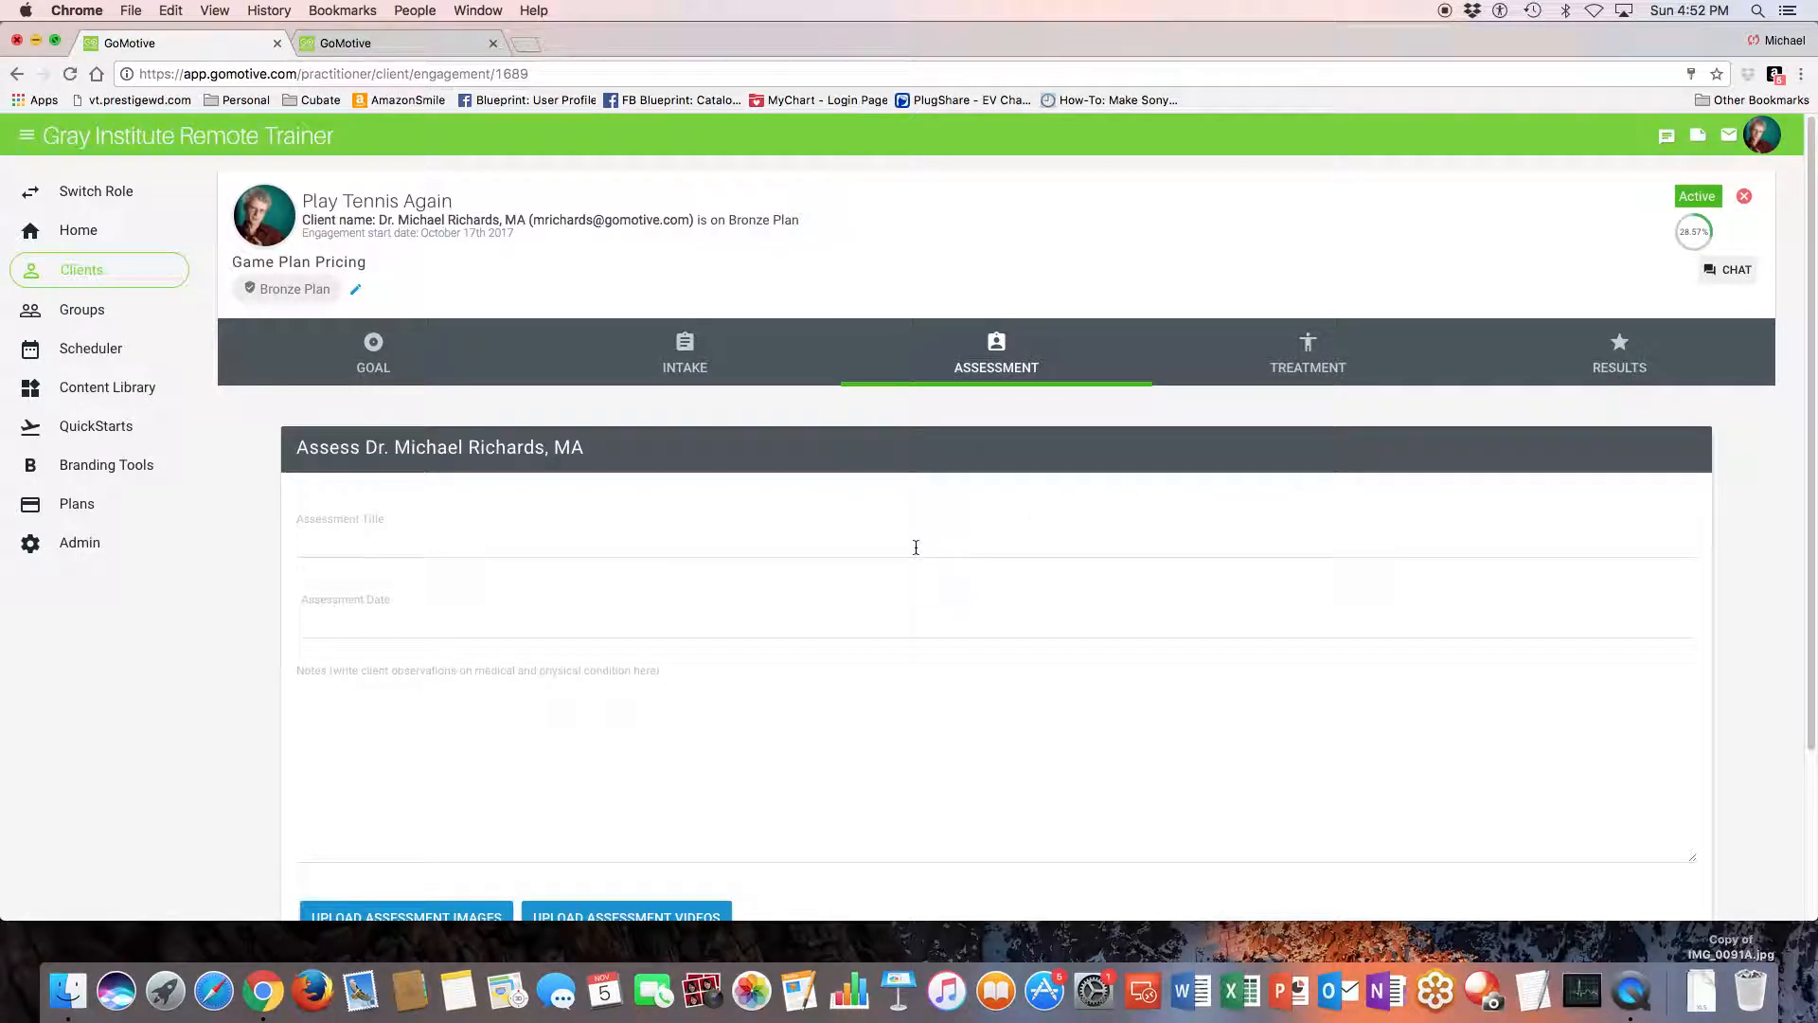
pyautogui.click(364, 545)
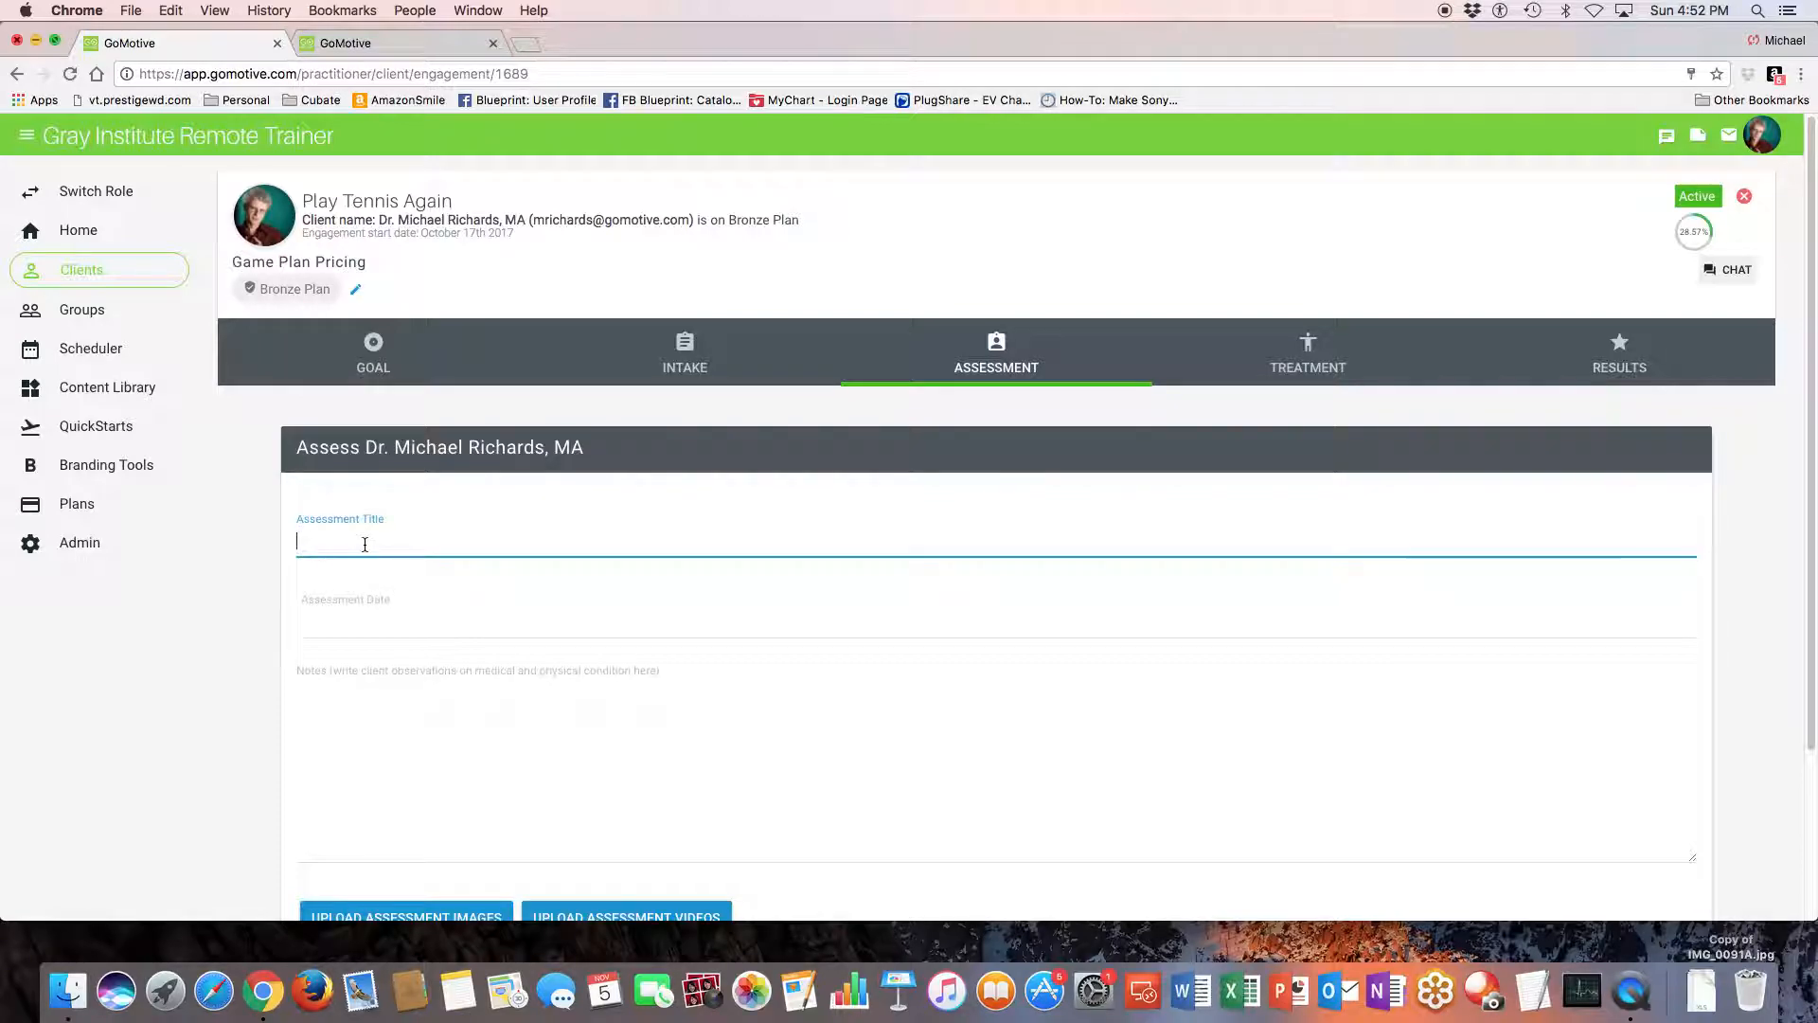
pyautogui.scroll(-3, 365, 538)
pyautogui.click(353, 552)
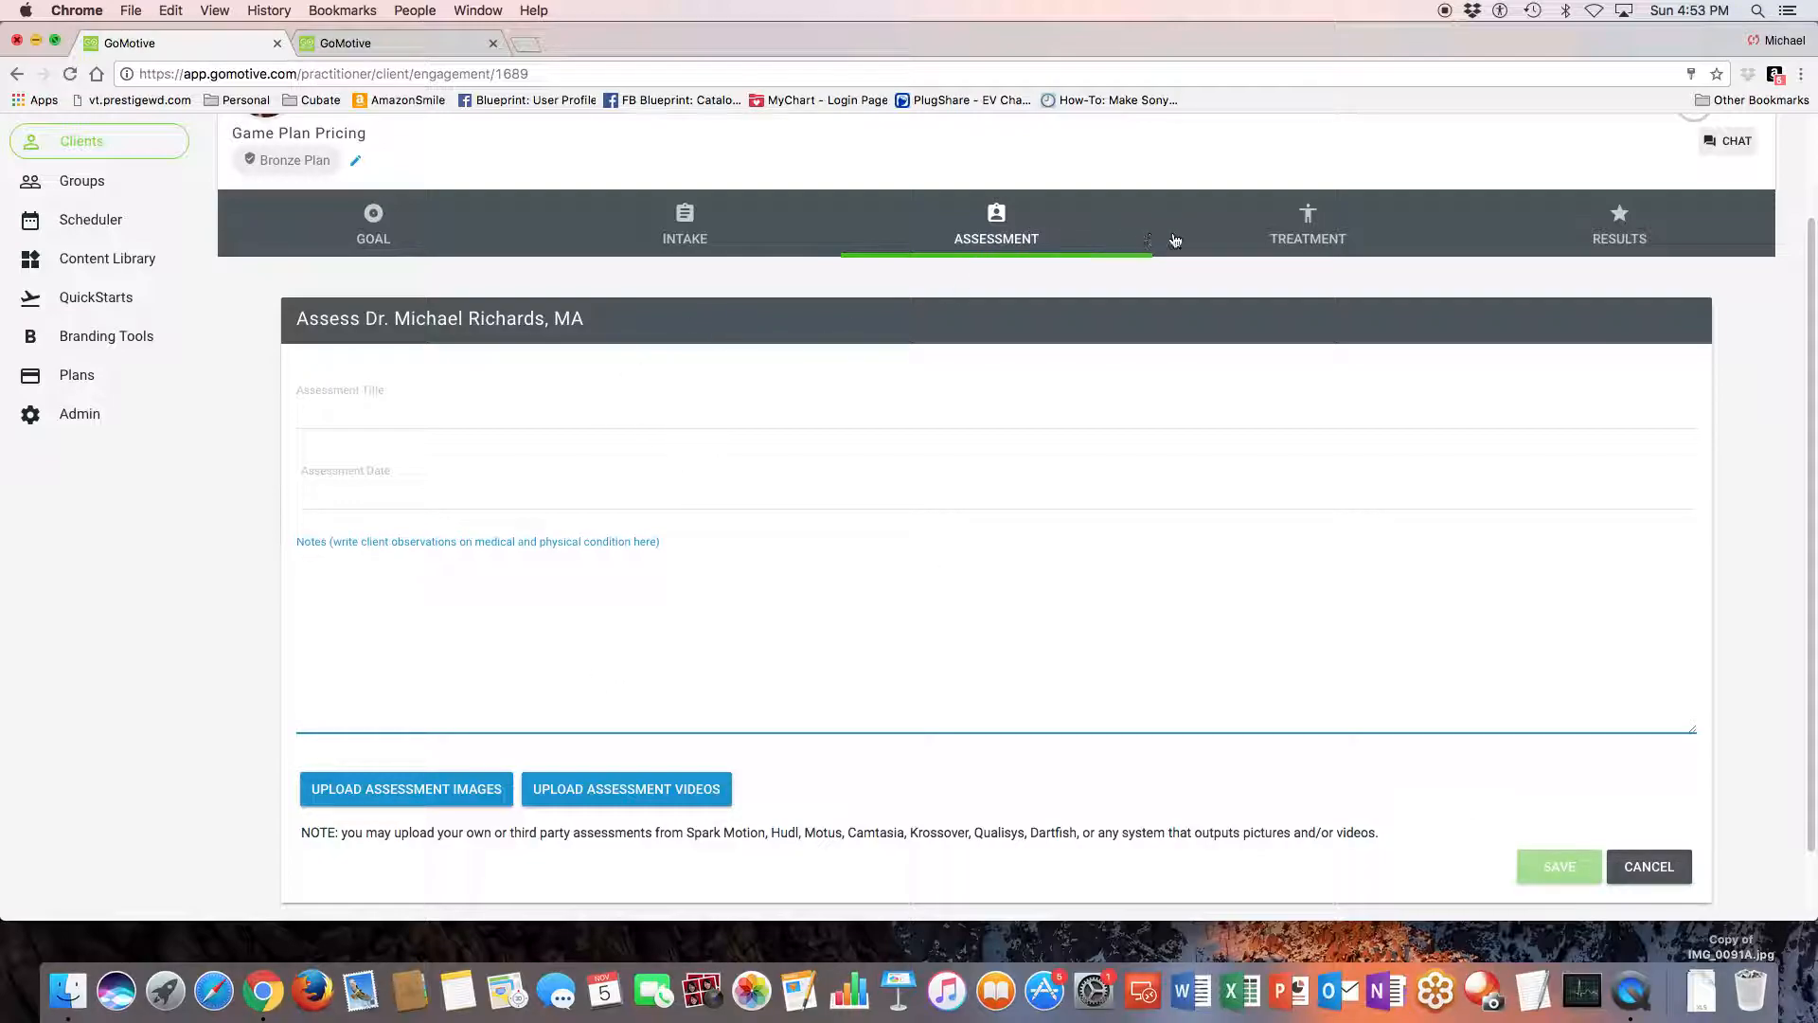
# - Open the client's treatments and, on the qa.gomotive.com copy of the game plan, create a workout from the Shoulder Rehab template
pyautogui.click(1311, 222)
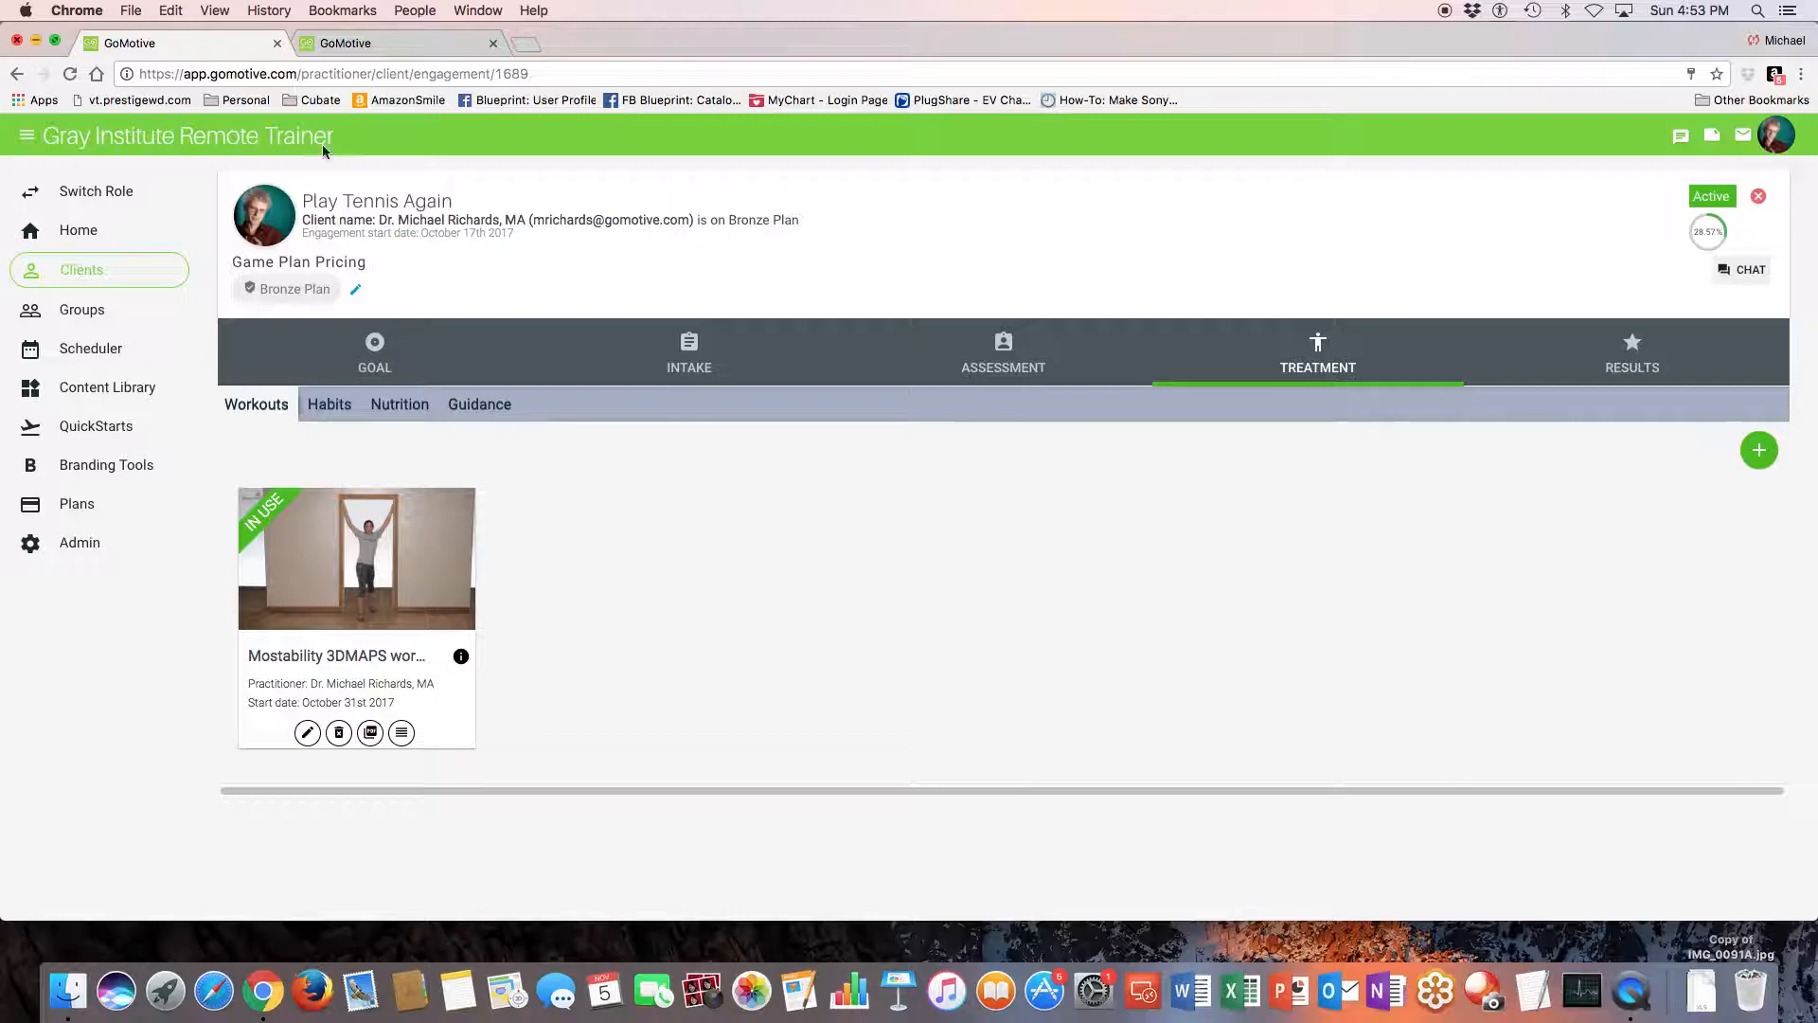
pyautogui.click(399, 44)
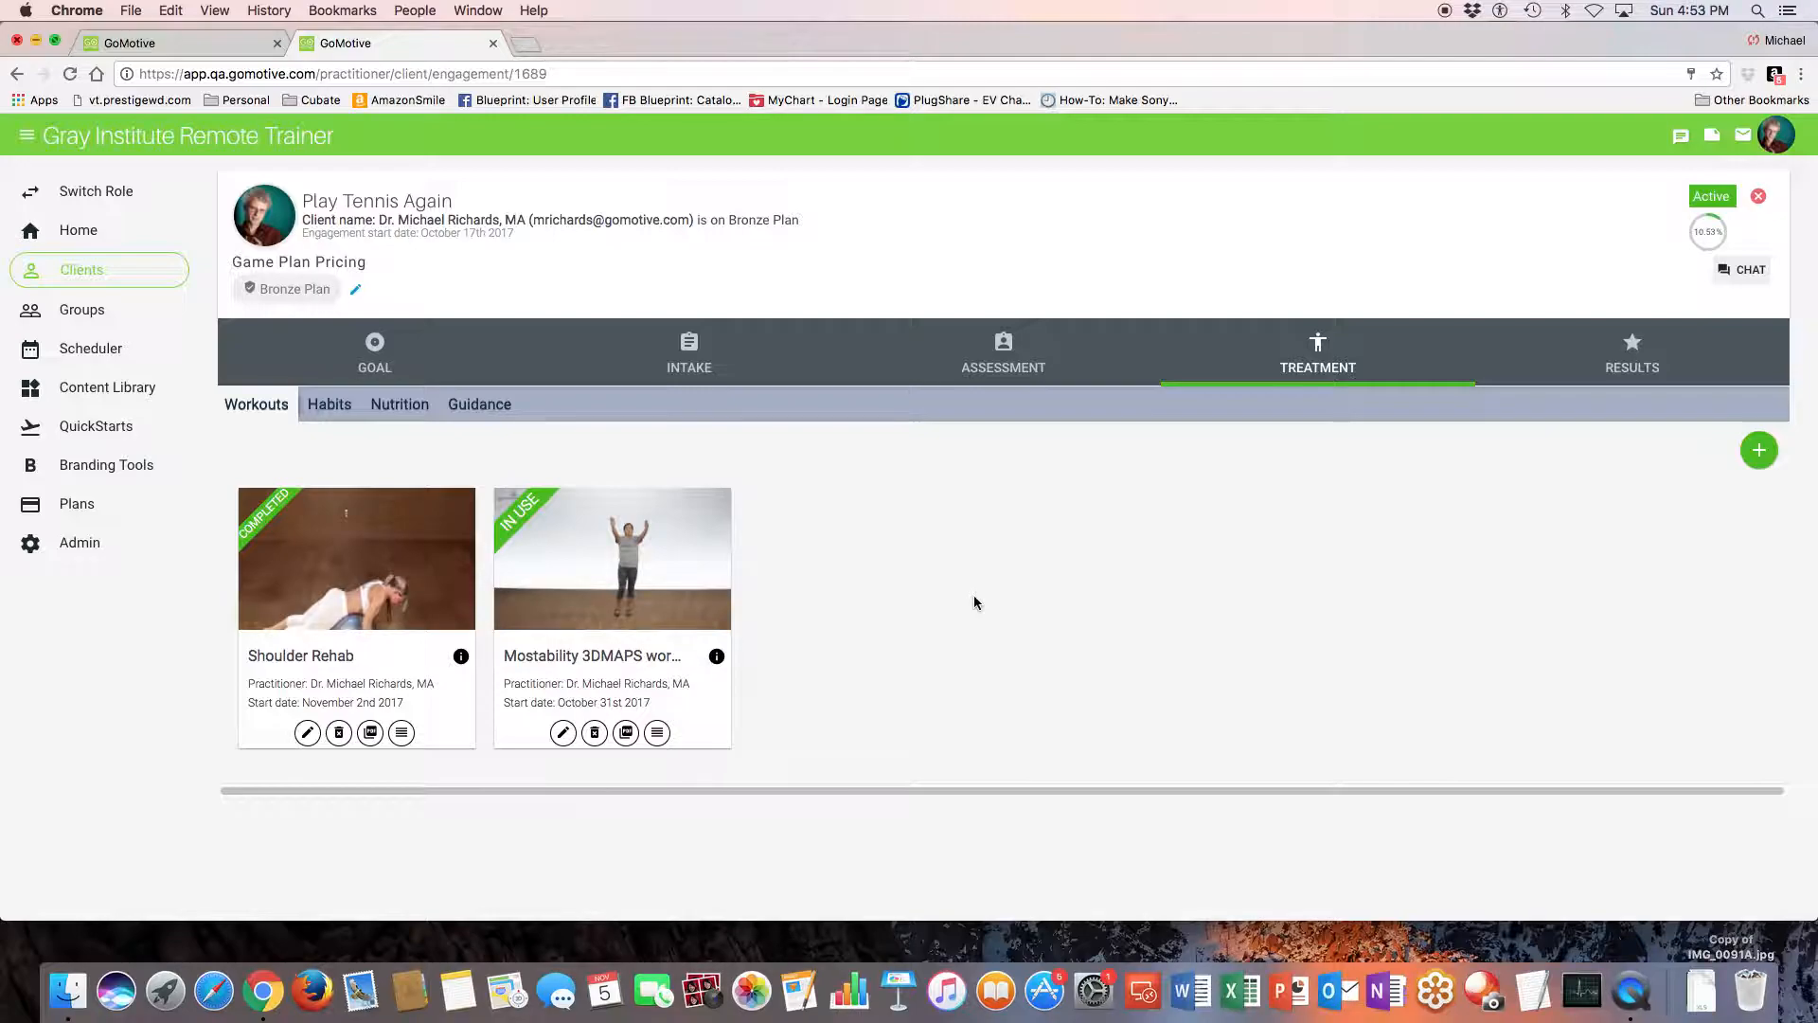
pyautogui.click(1760, 452)
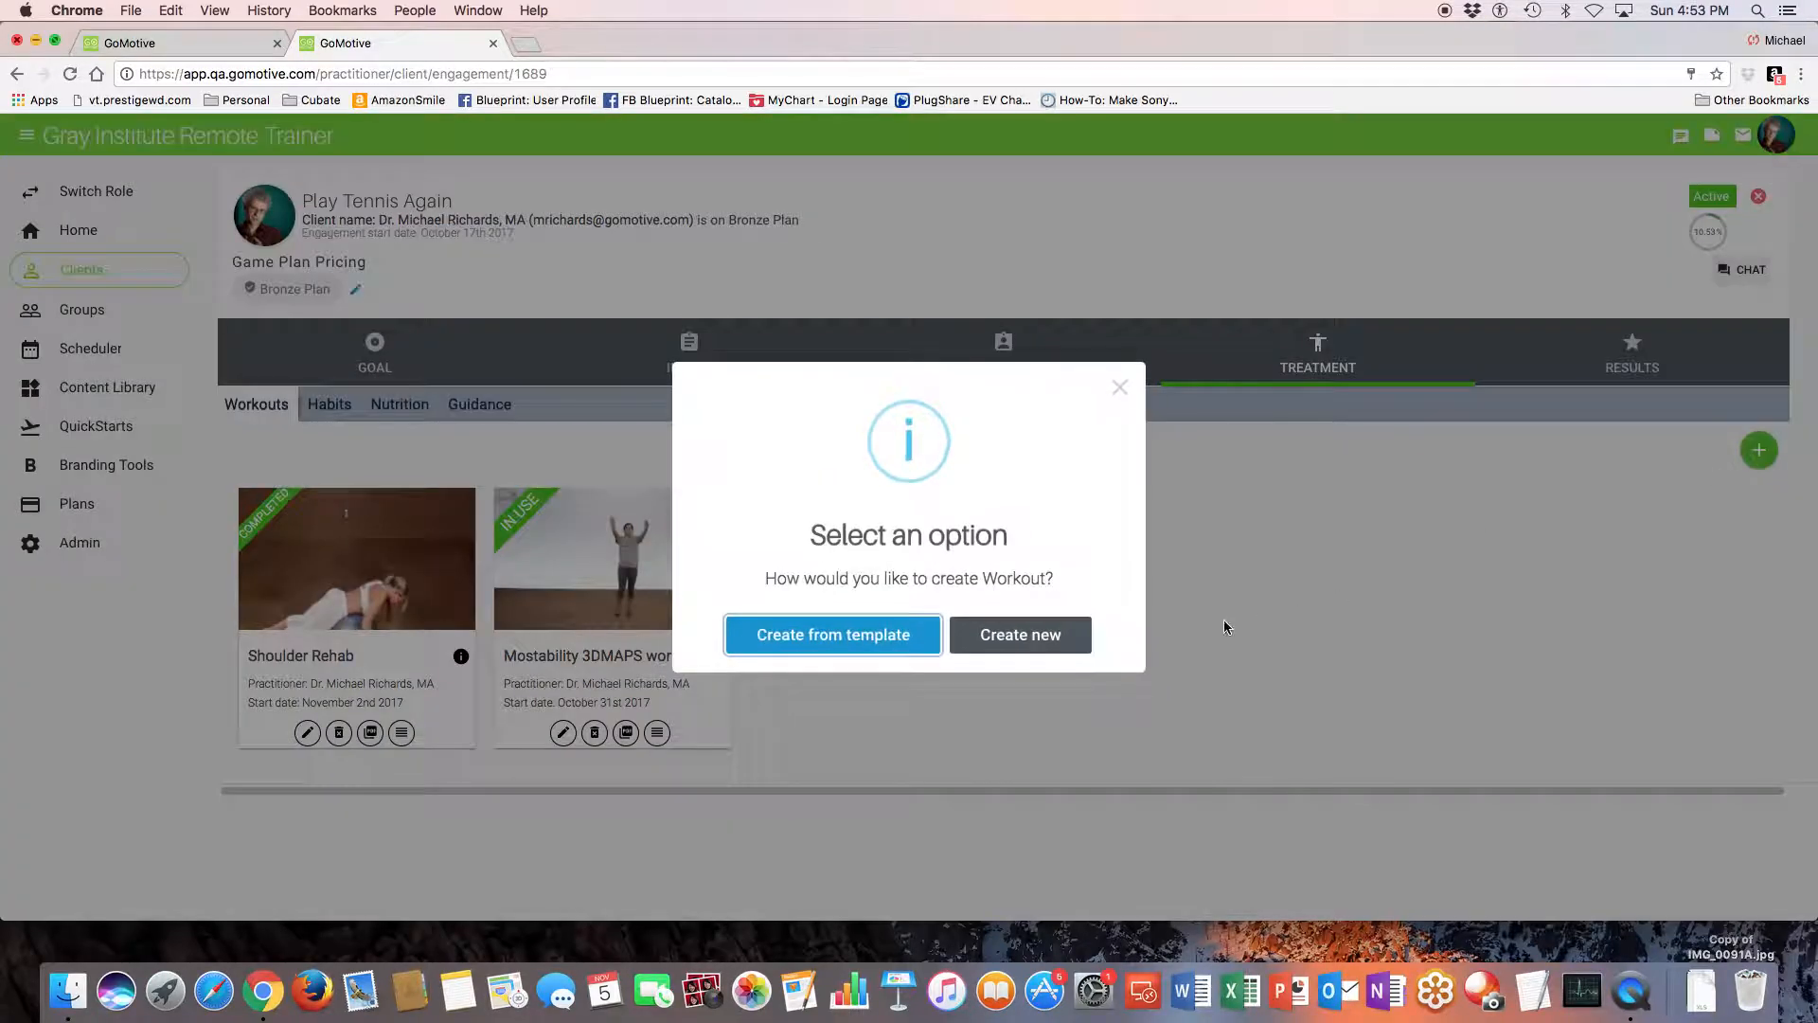
pyautogui.click(909, 637)
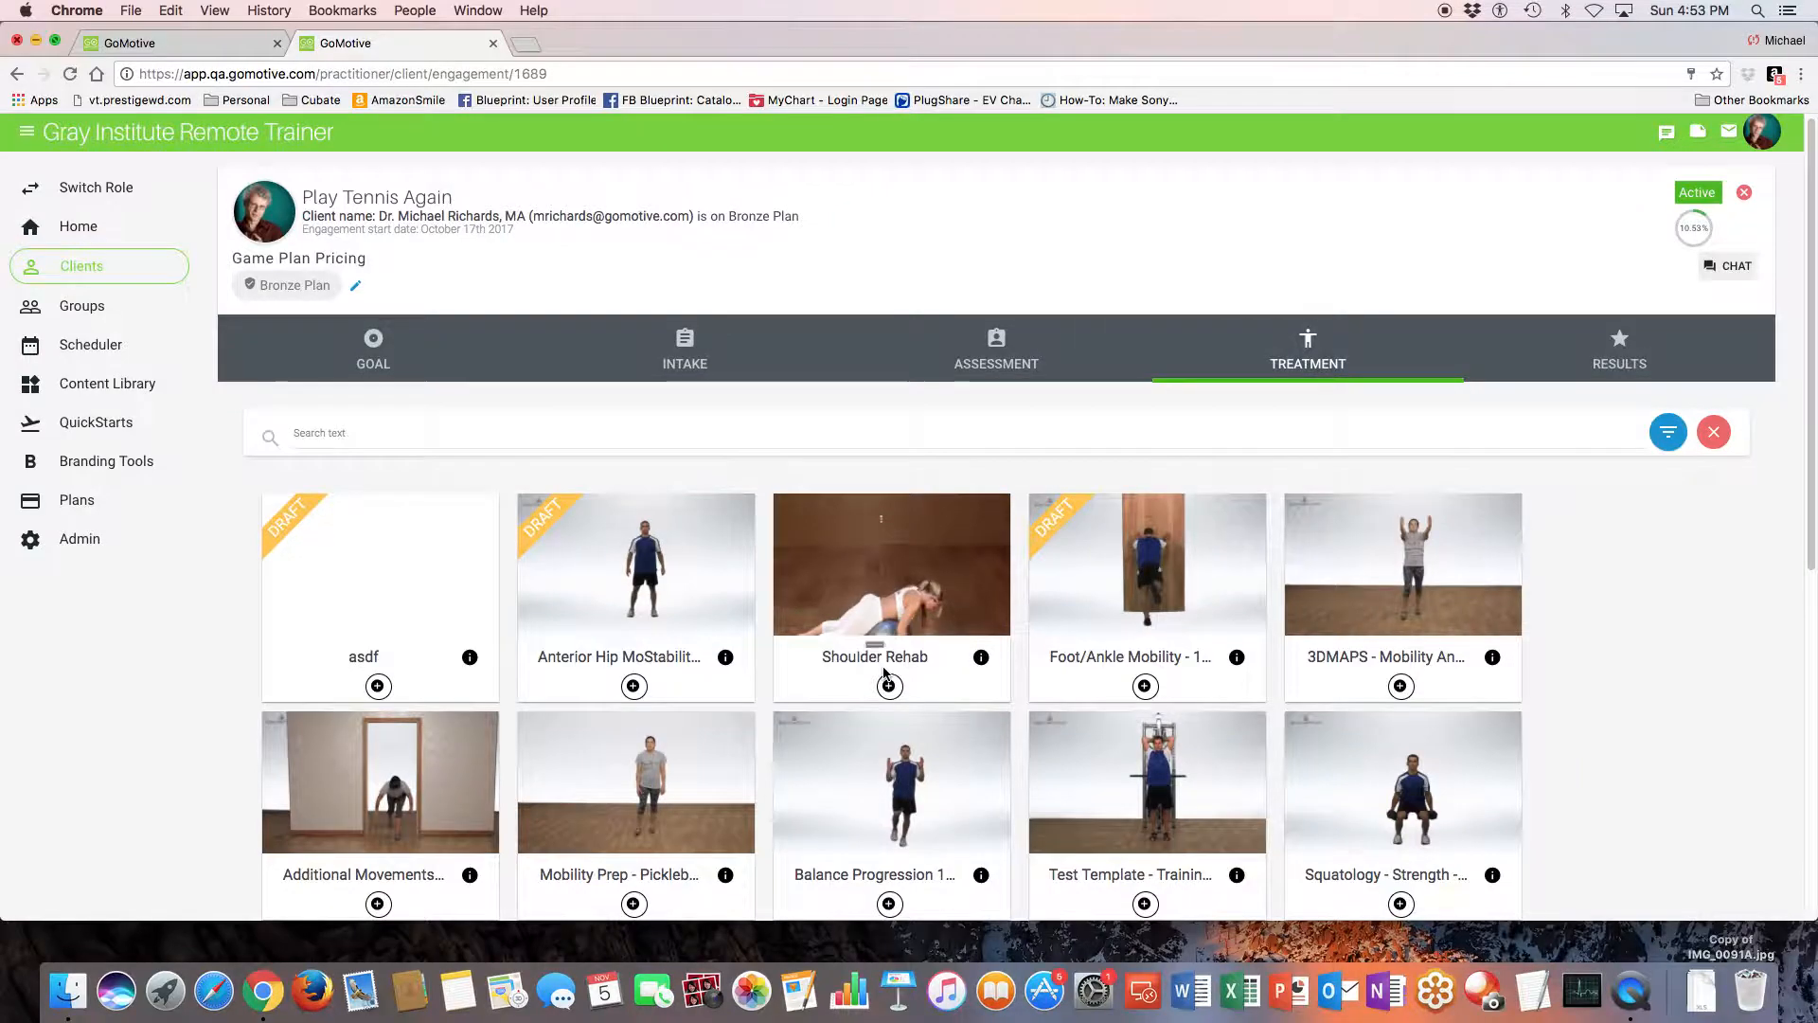
pyautogui.scroll(-2, 885, 672)
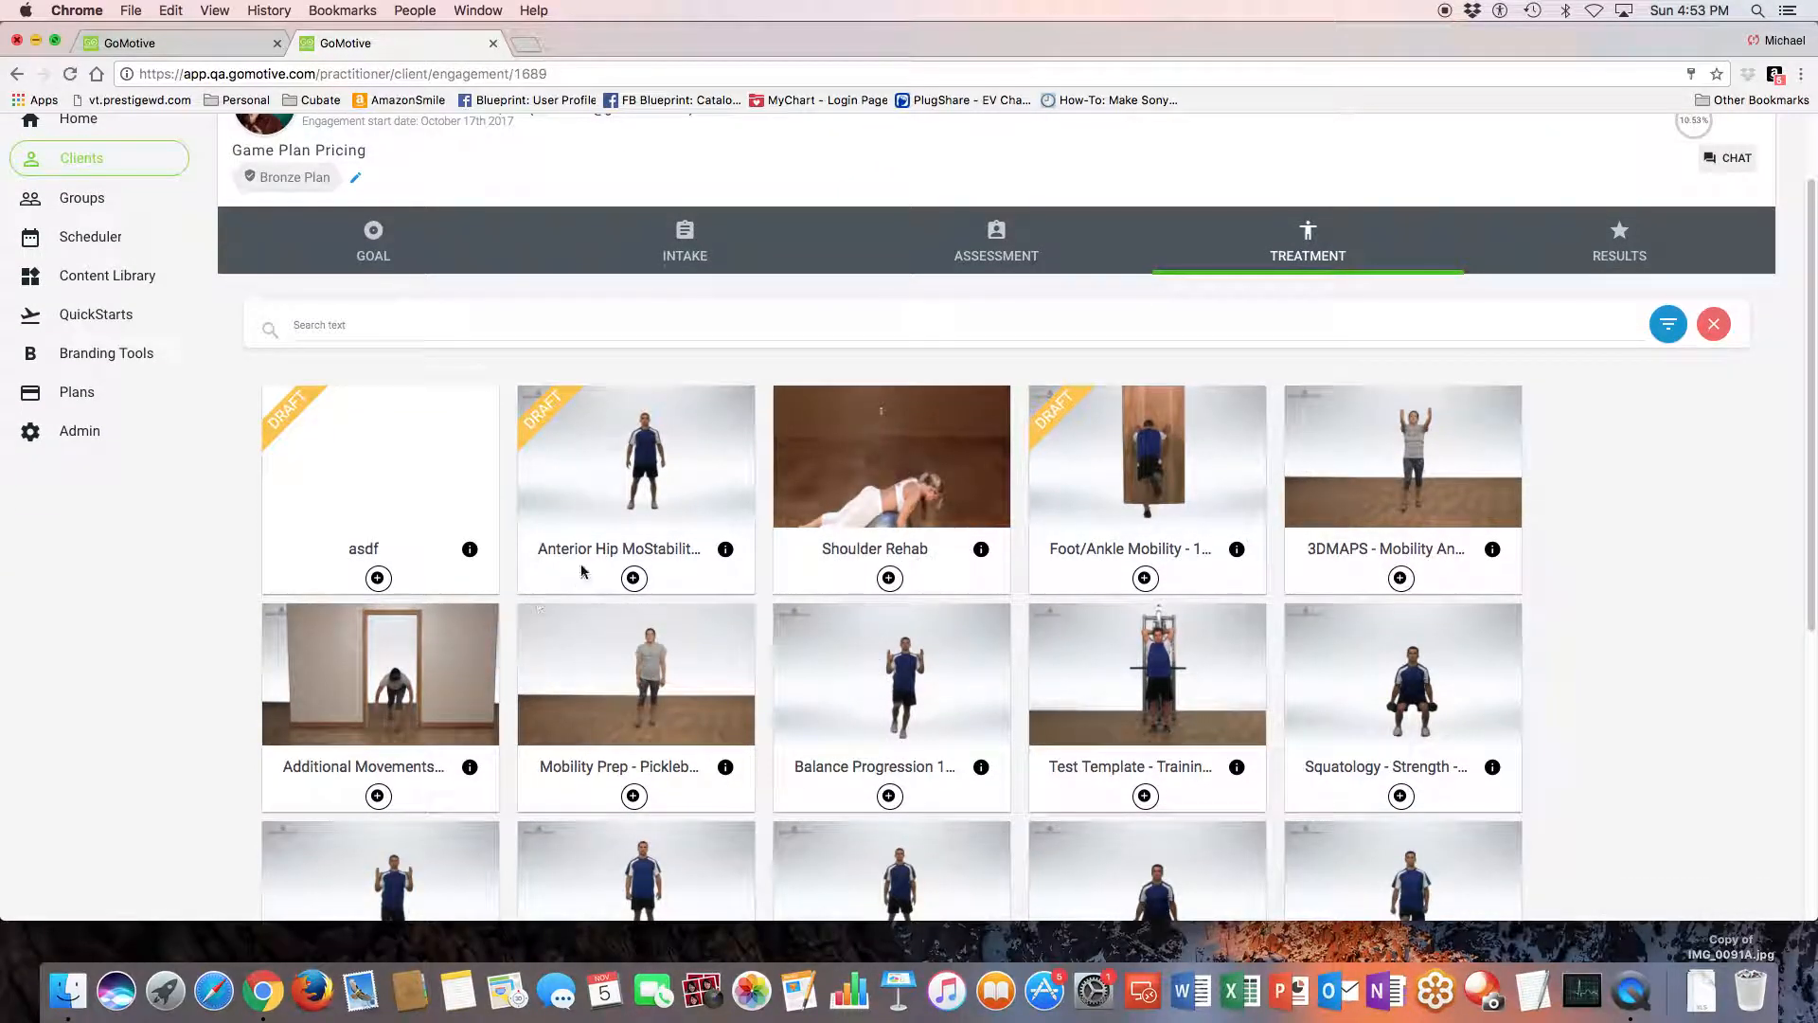
pyautogui.click(889, 579)
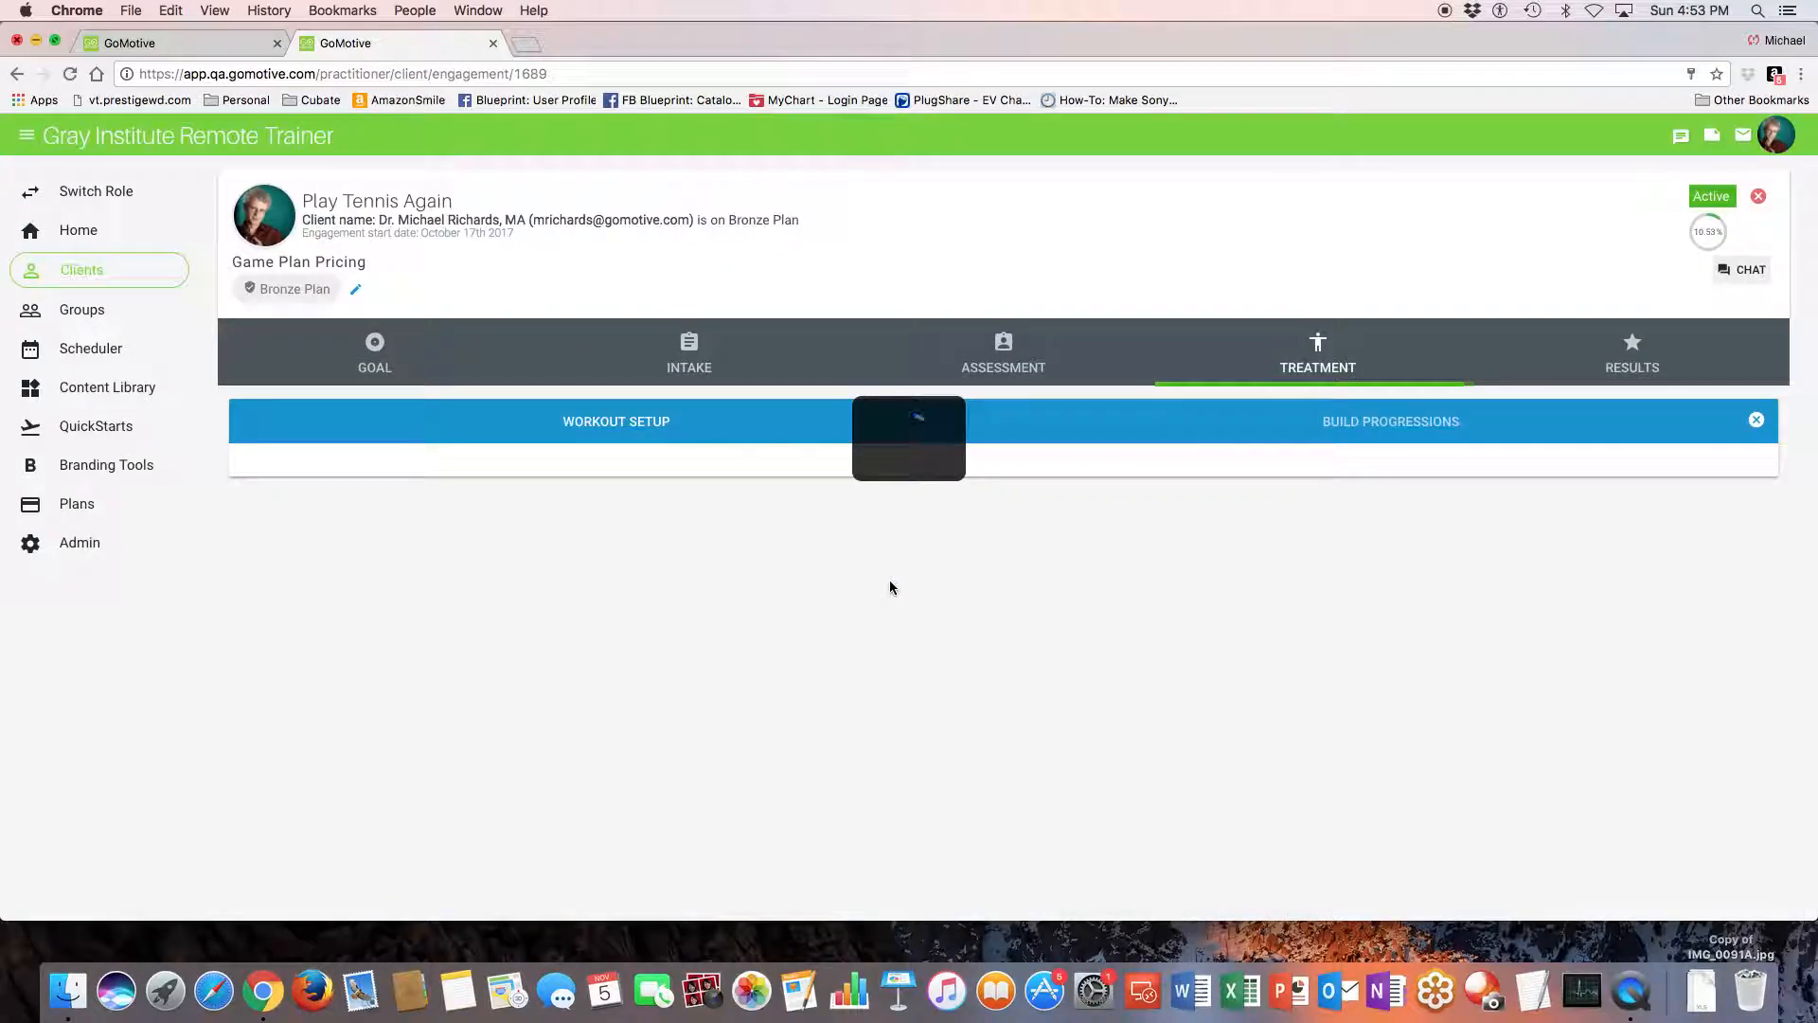
# - Set the Shoulder Rehab workout's schedule type to Non-Scheduled and look over its per-week and per-day fields
pyautogui.scroll(-2, 569, 591)
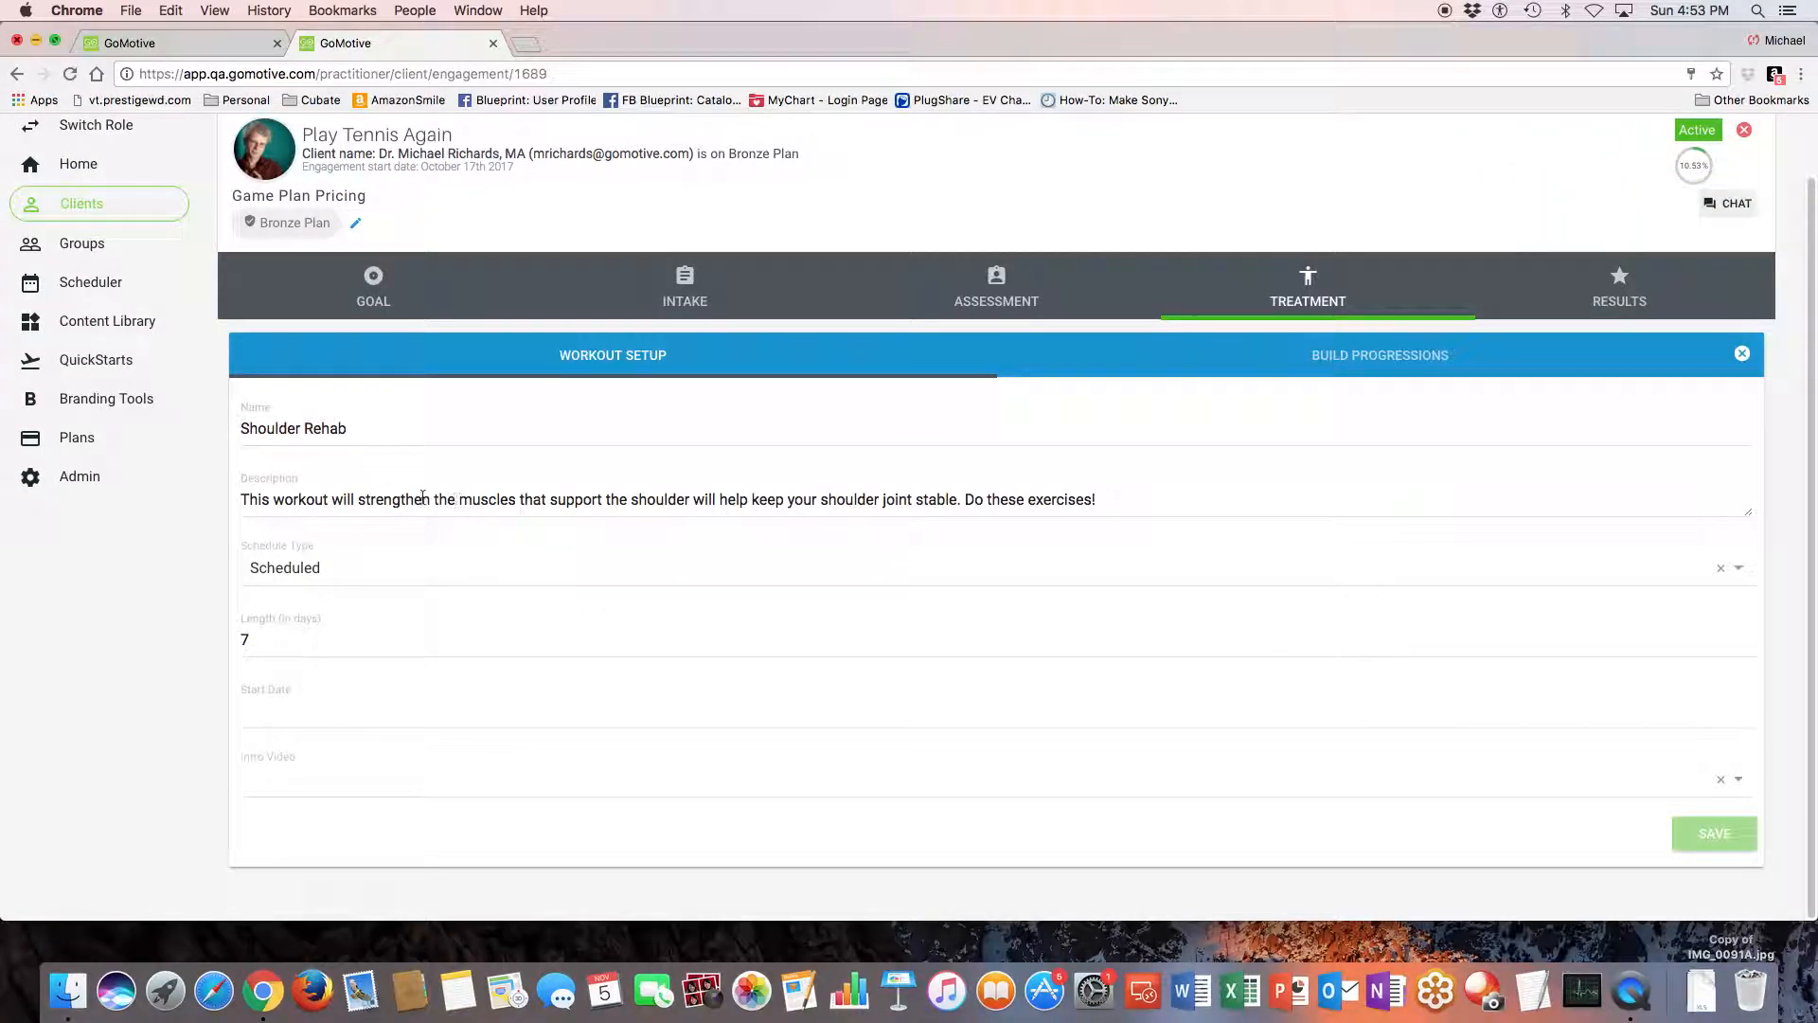
pyautogui.click(297, 566)
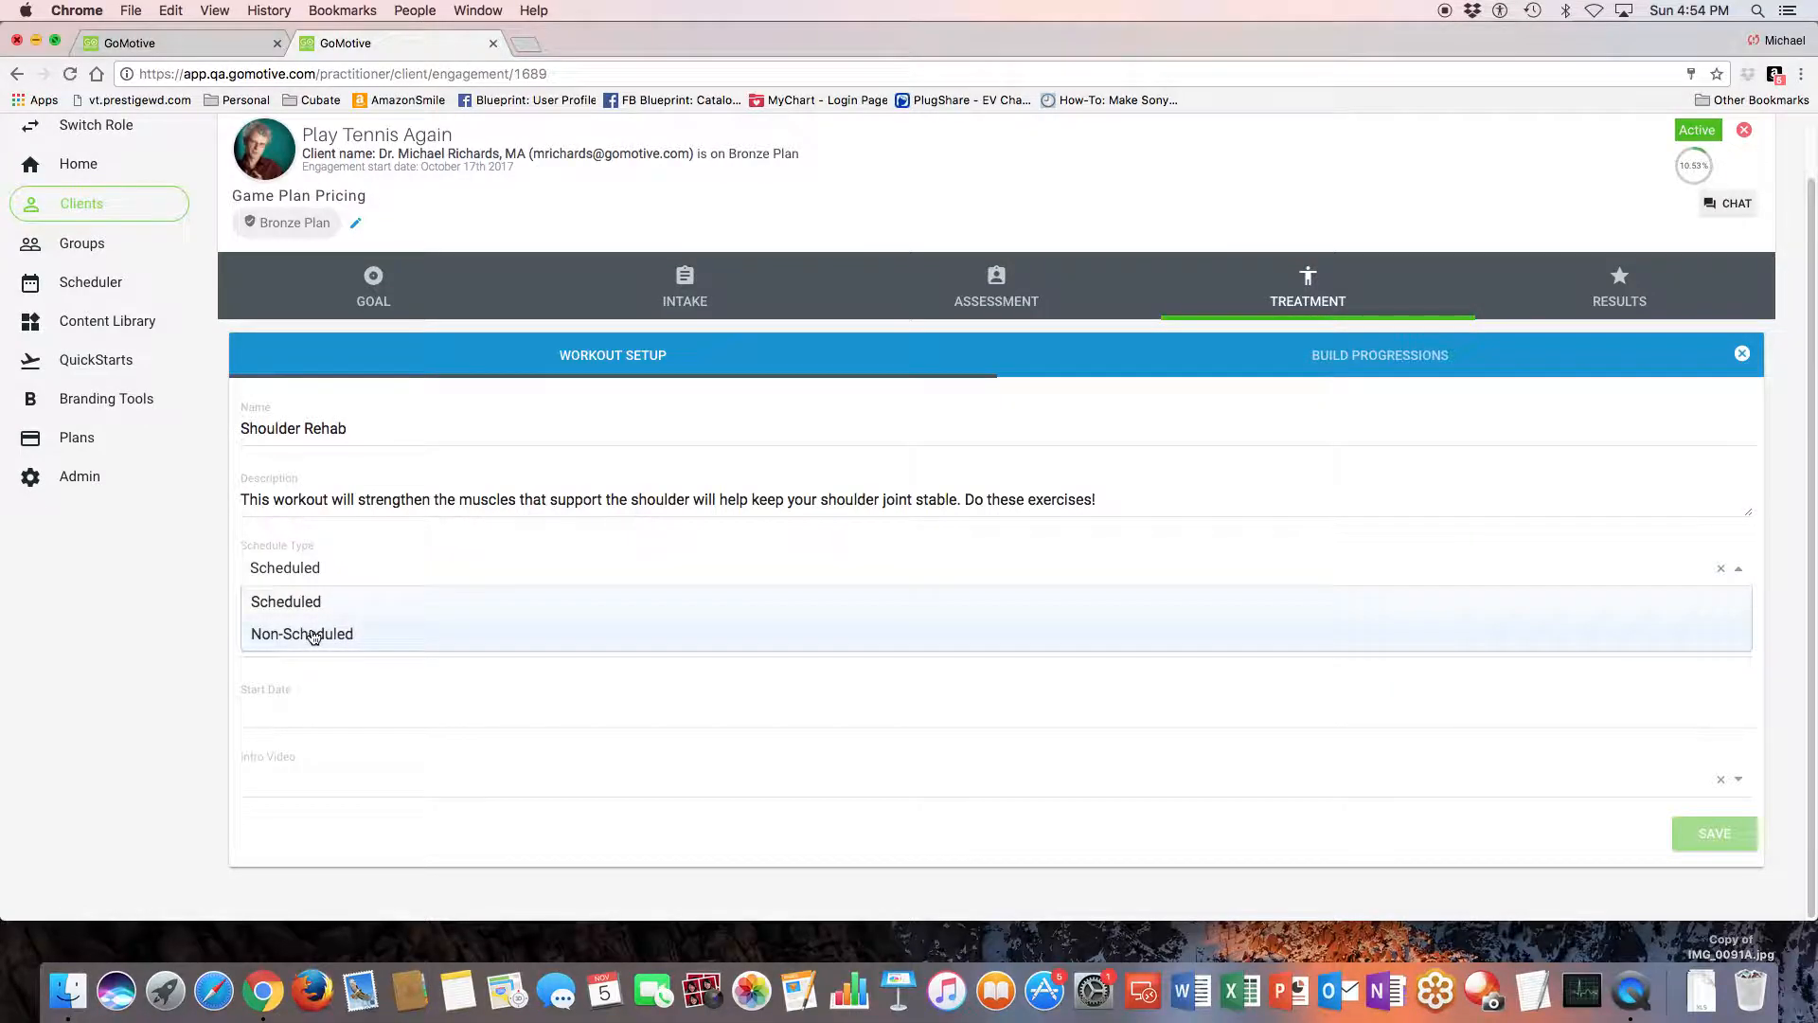
pyautogui.click(308, 635)
pyautogui.click(297, 646)
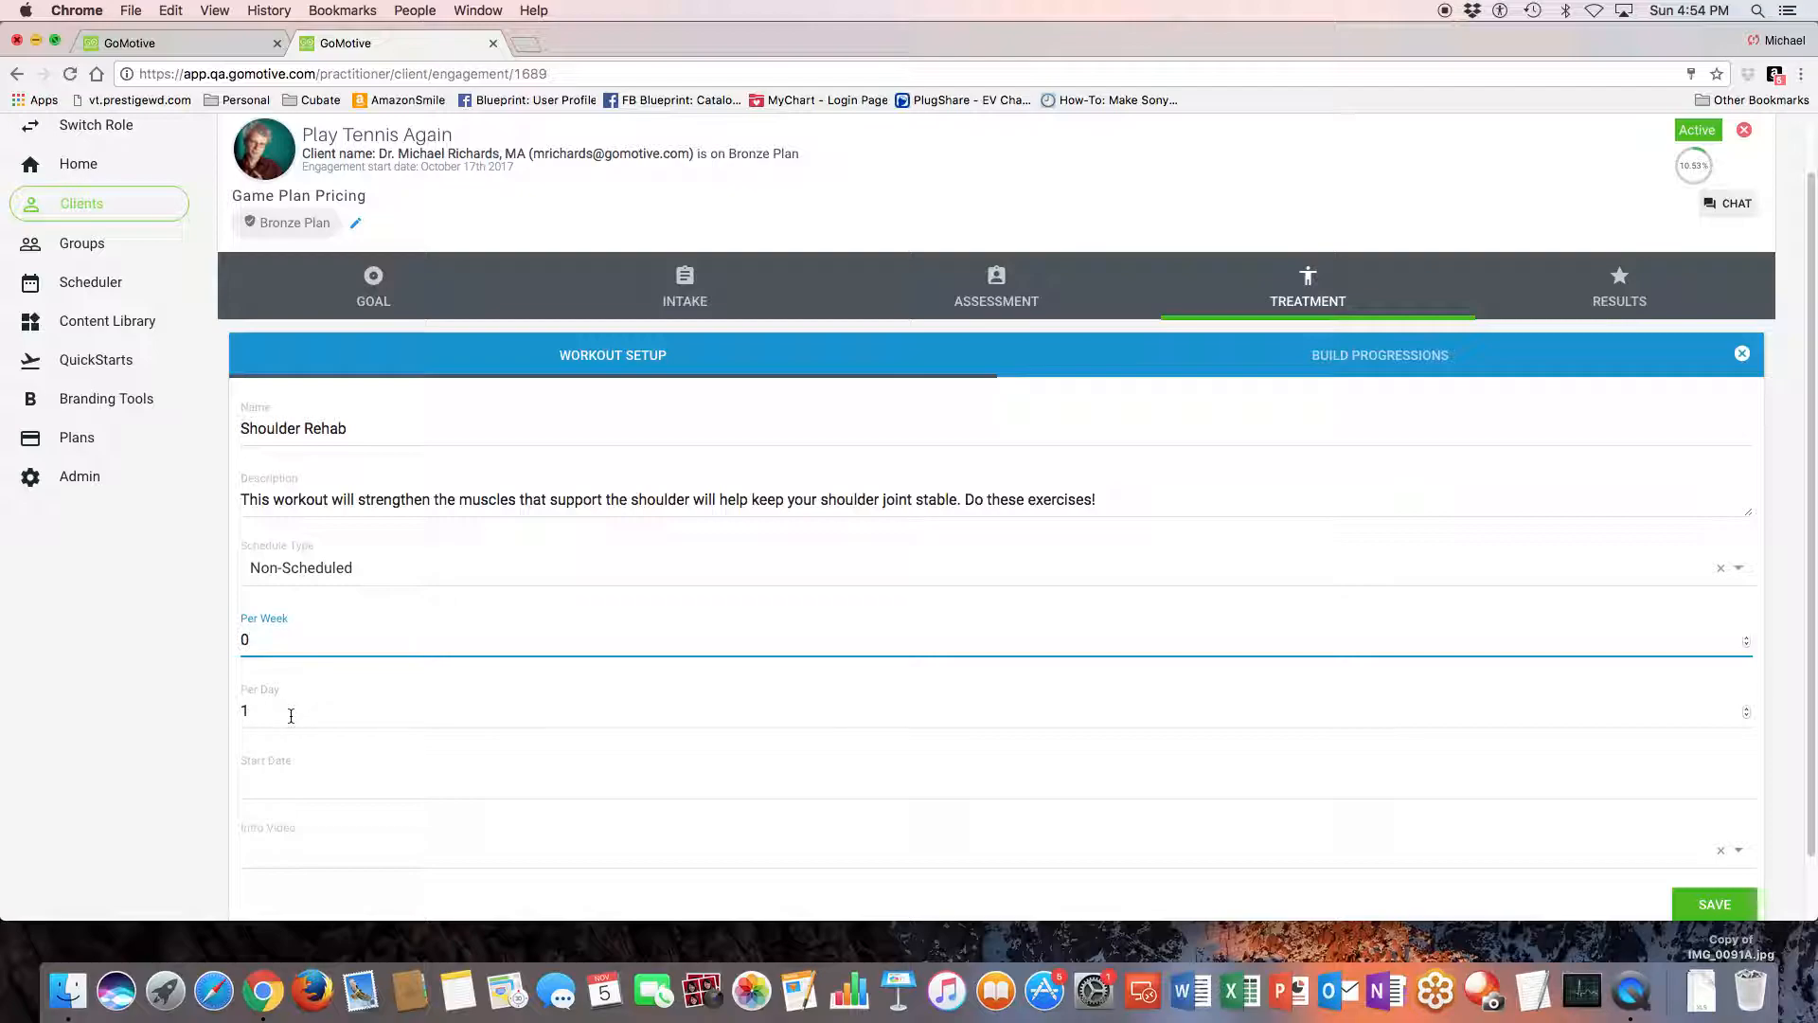
pyautogui.scroll(1, 290, 715)
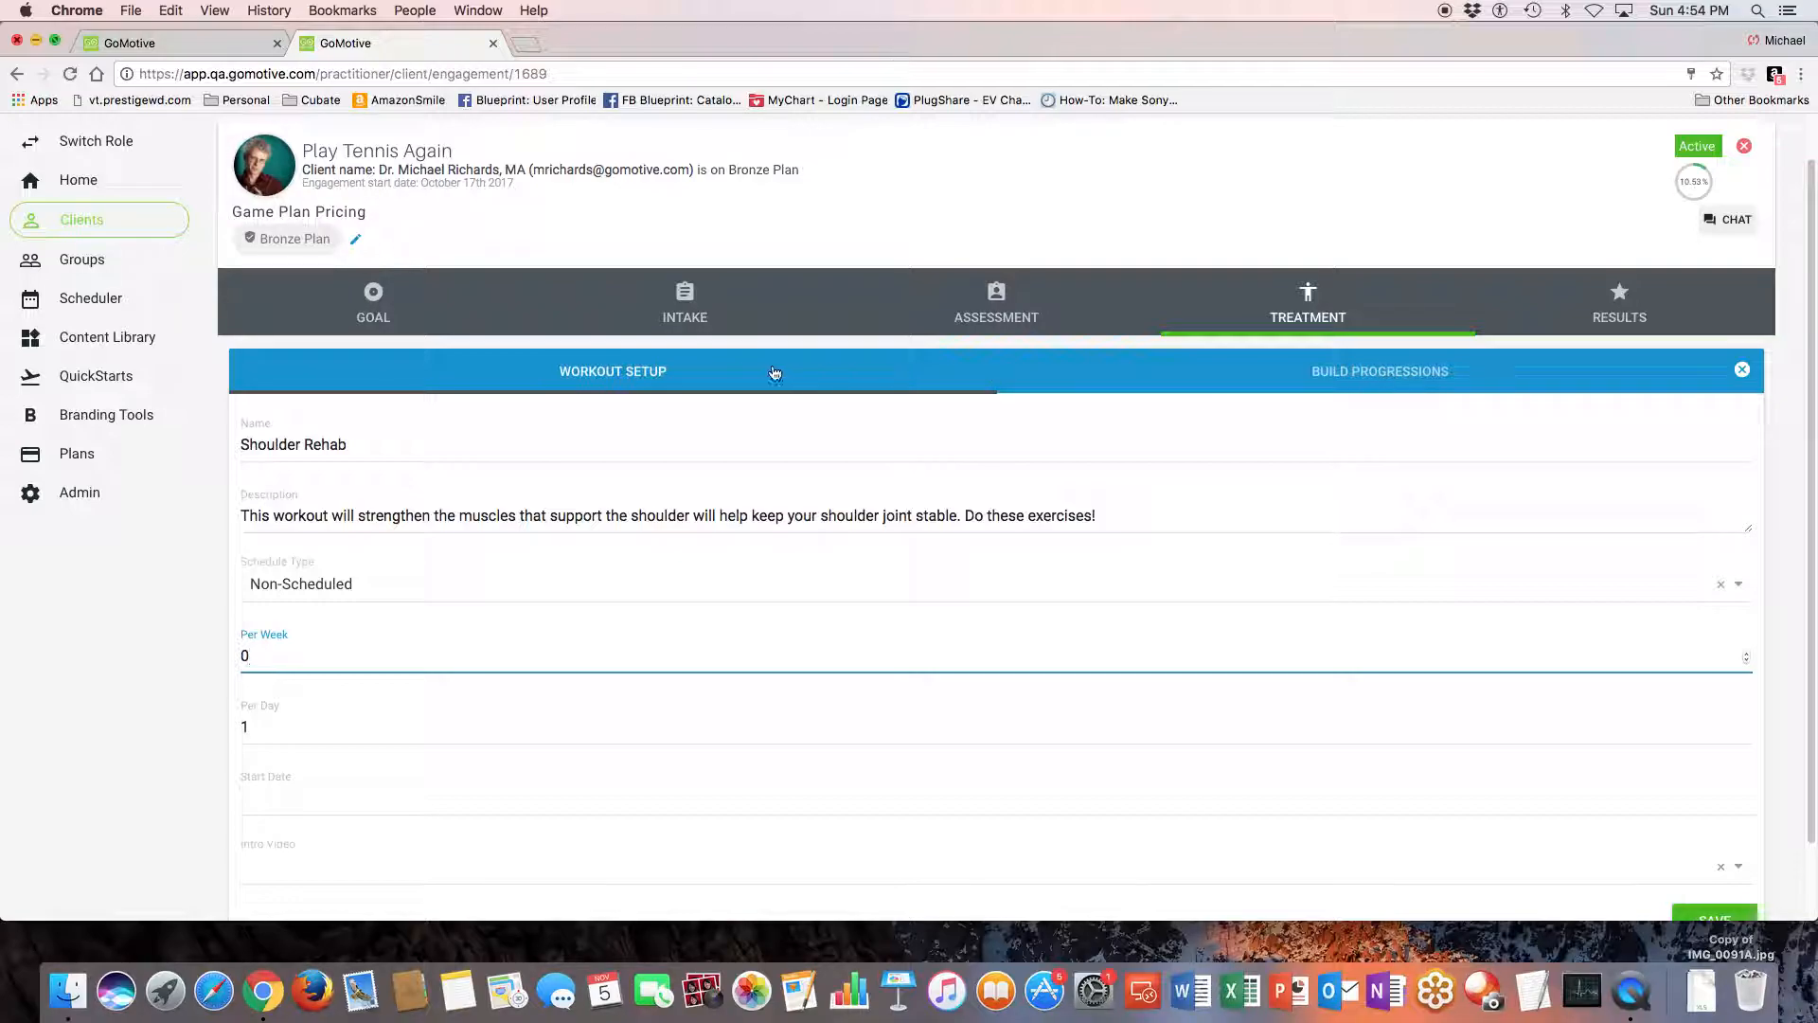
pyautogui.scroll(-2, 706, 426)
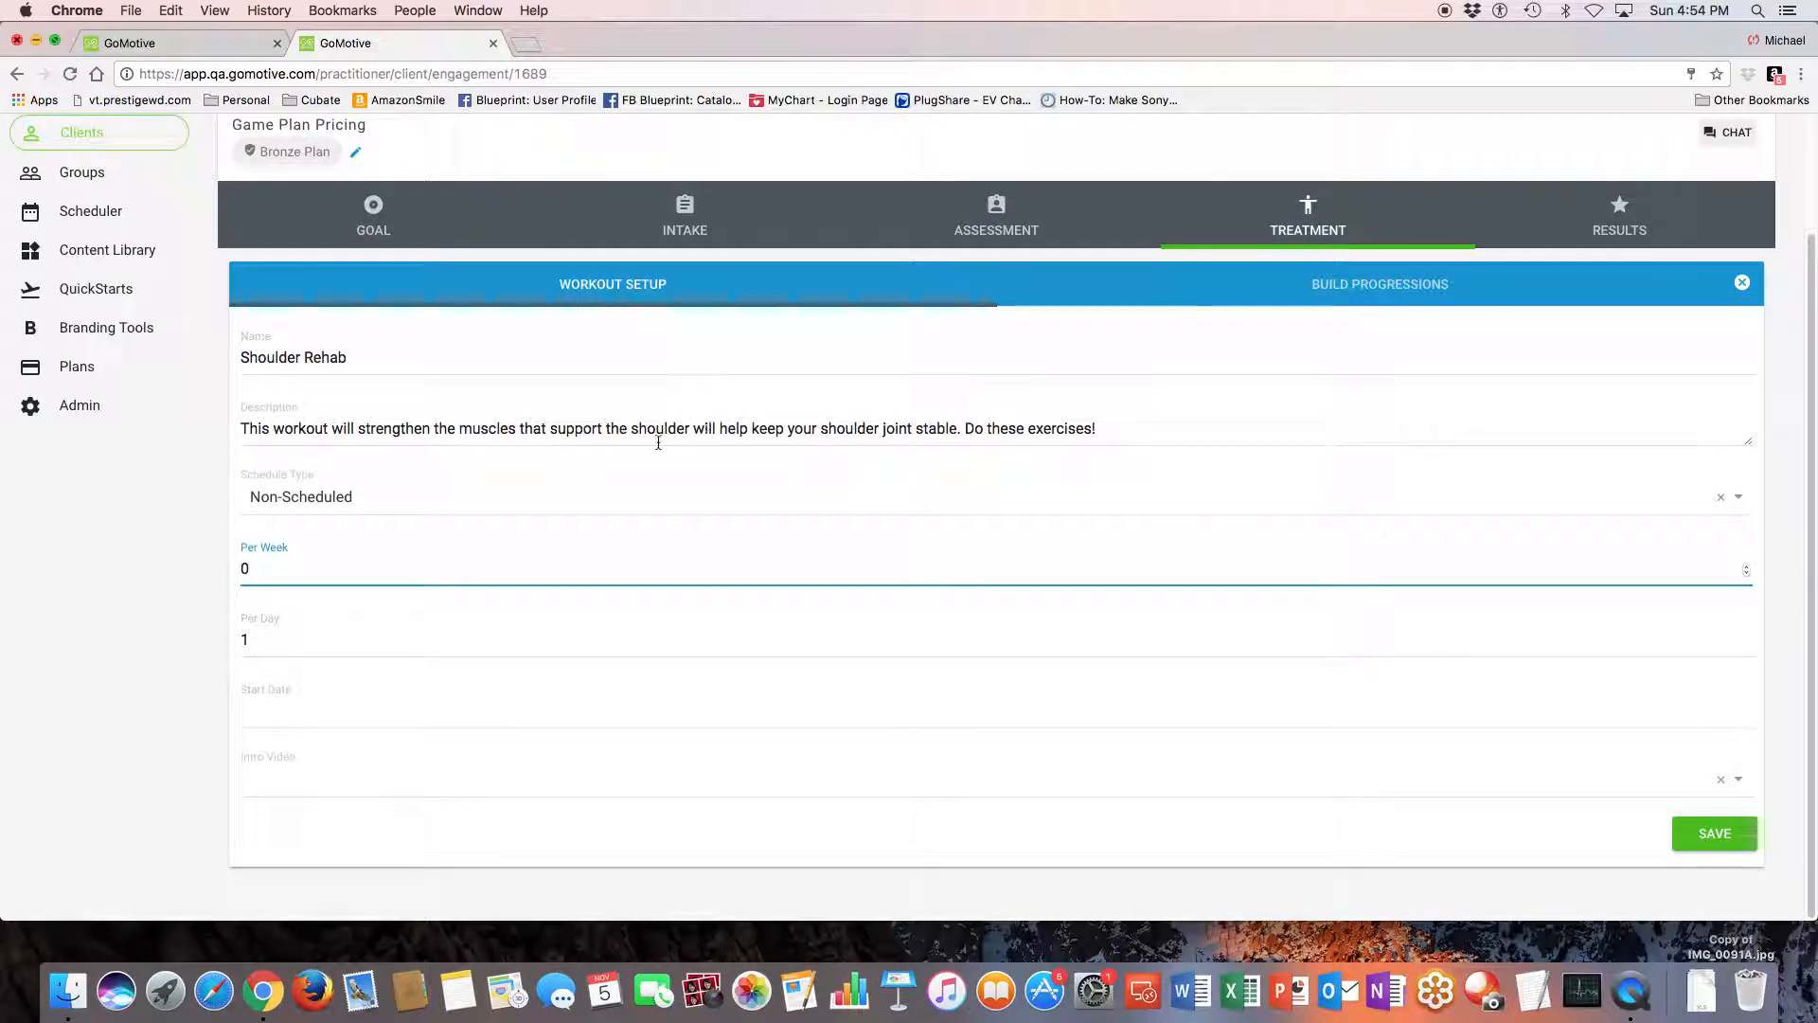
# - Set the workout's start date to 5 November 2017 and its intro video to If You Feel Pain, and try to save the setup
pyautogui.click(262, 702)
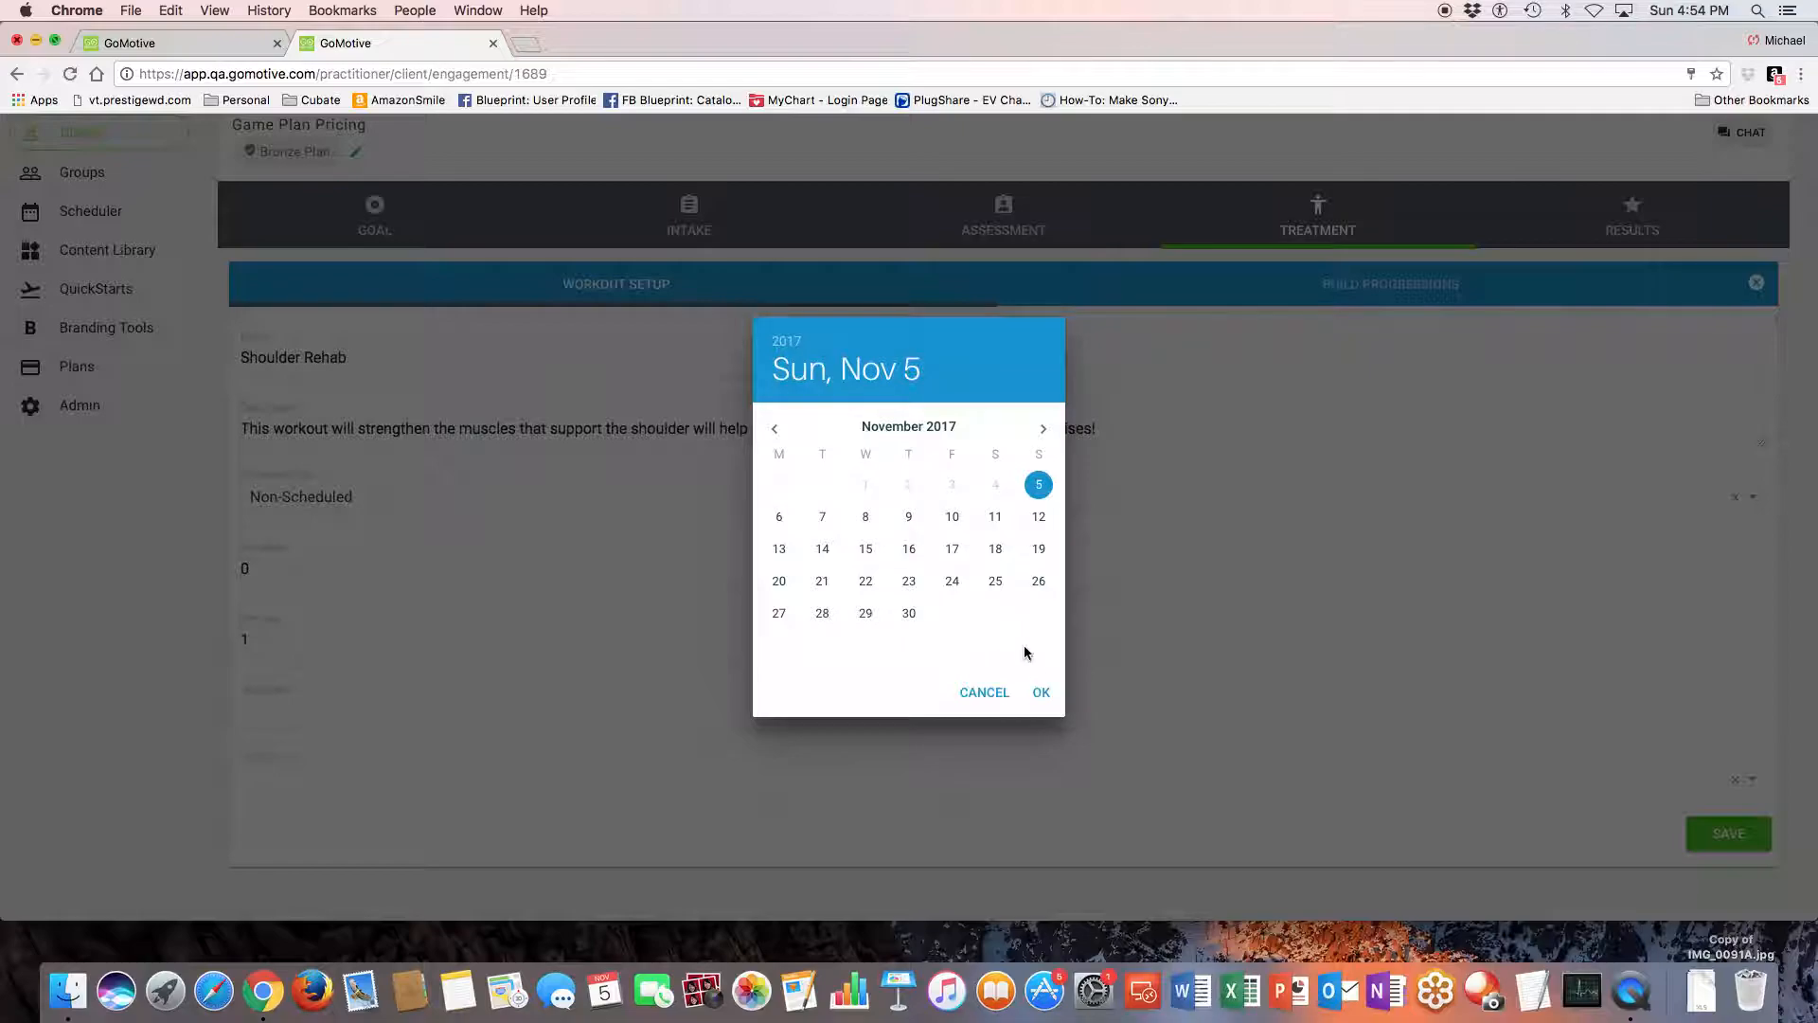
pyautogui.click(1041, 692)
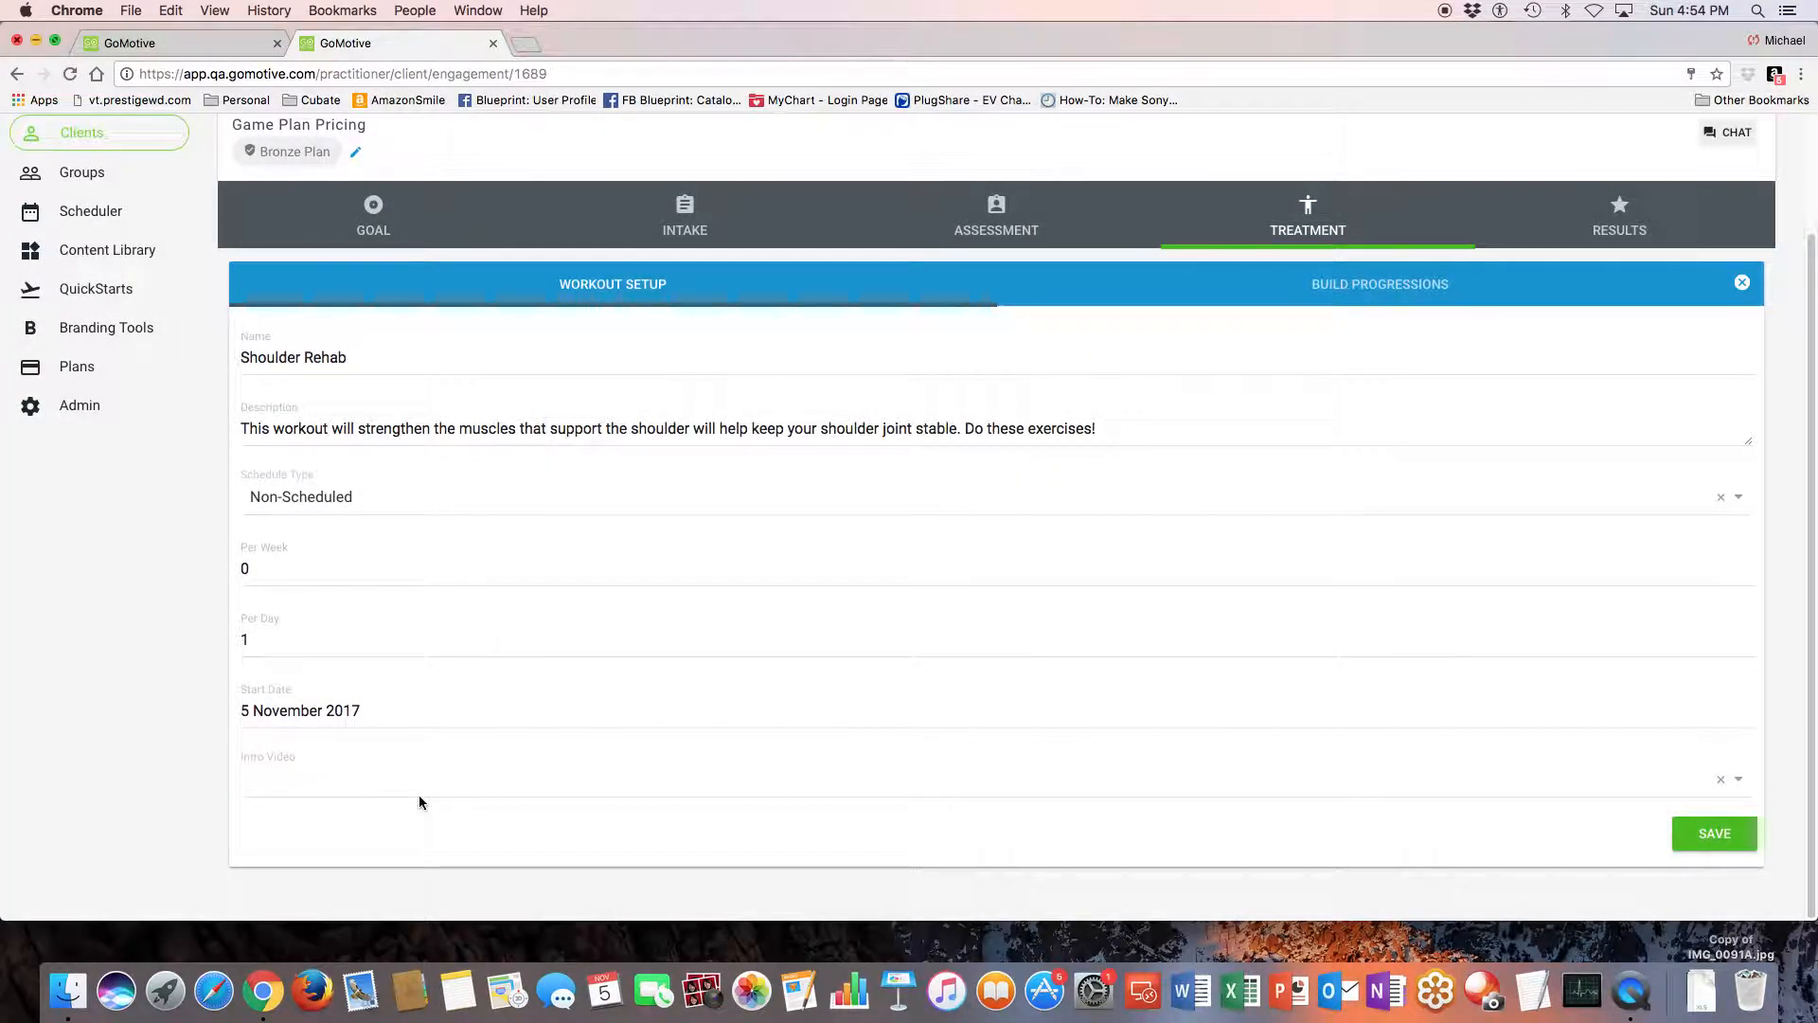
pyautogui.click(269, 783)
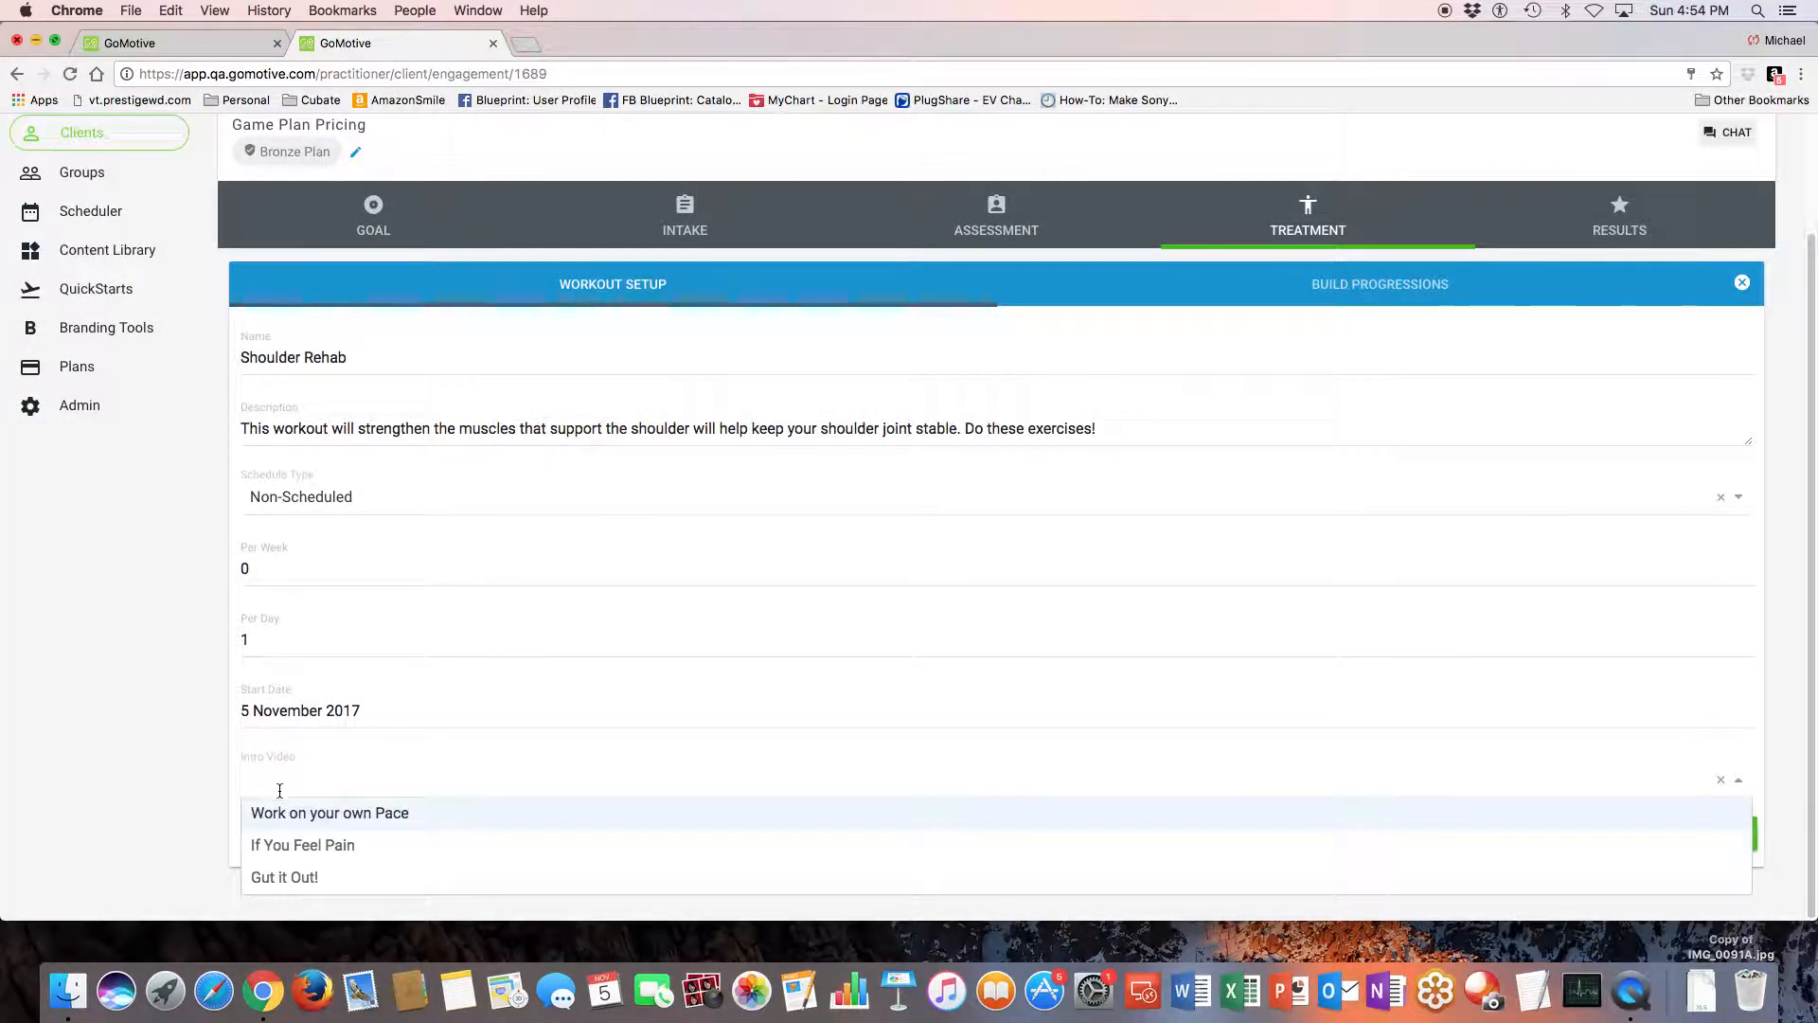
pyautogui.click(287, 846)
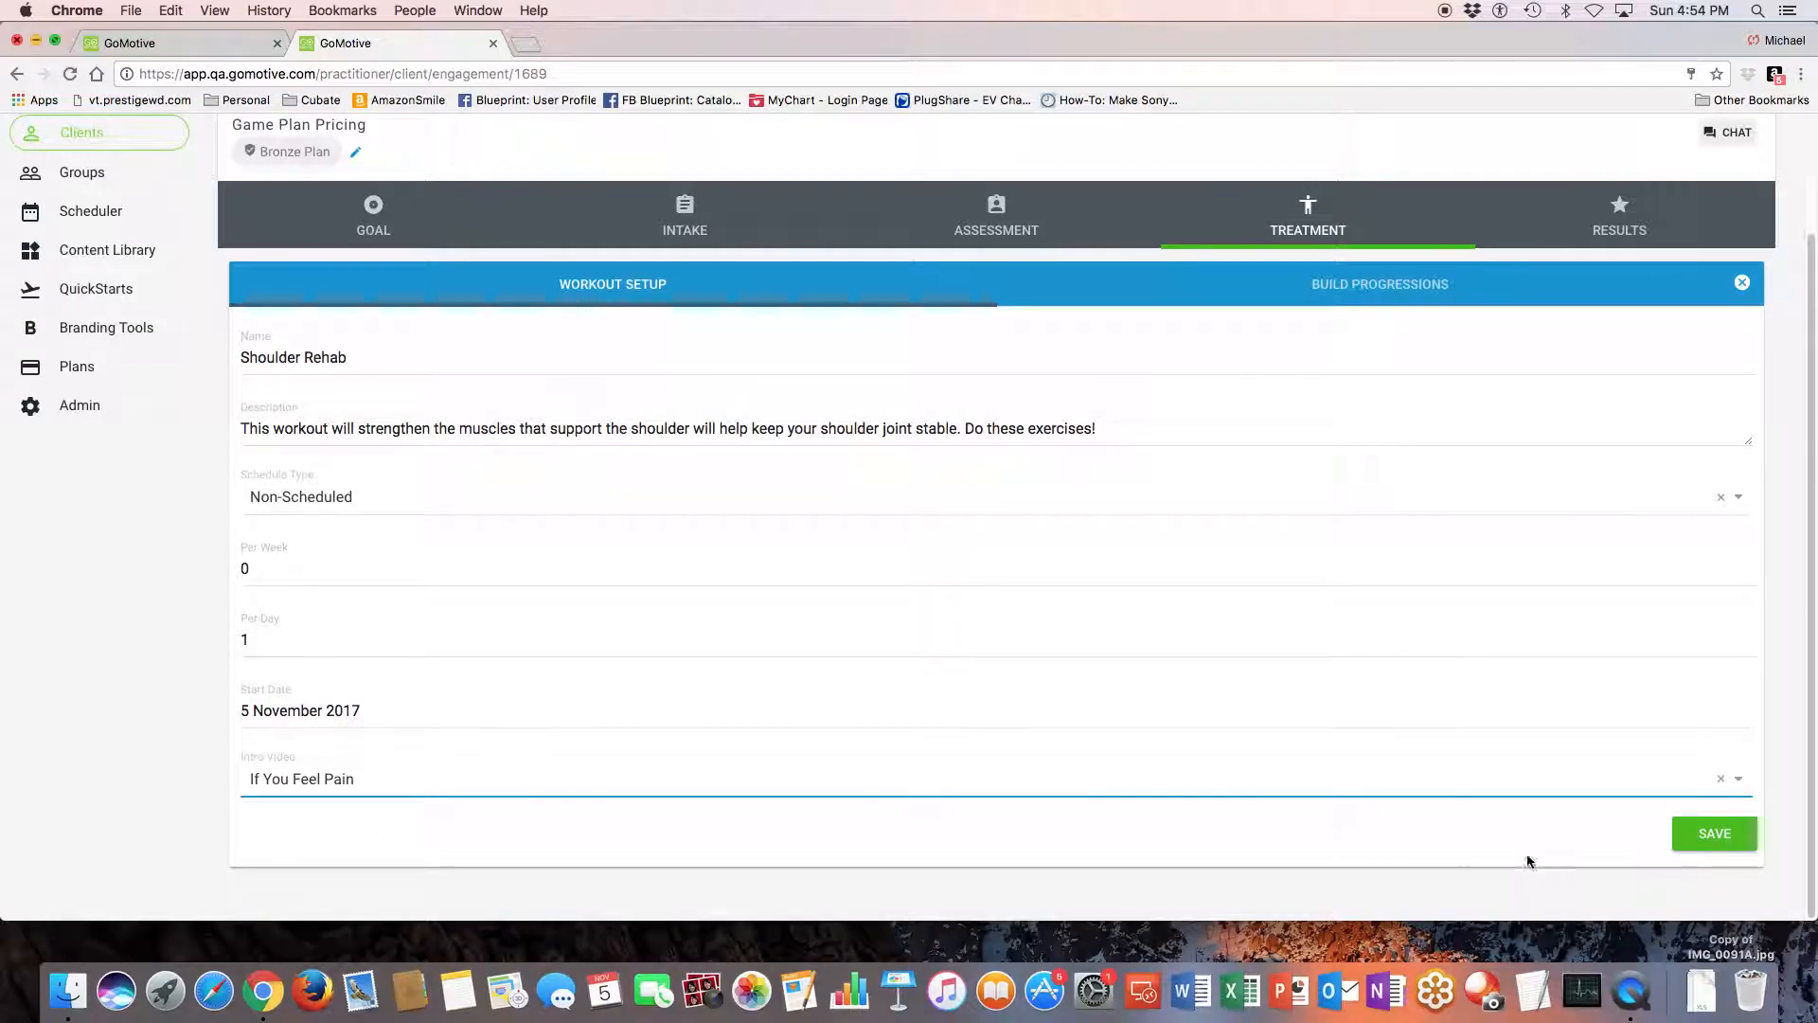
pyautogui.click(1722, 838)
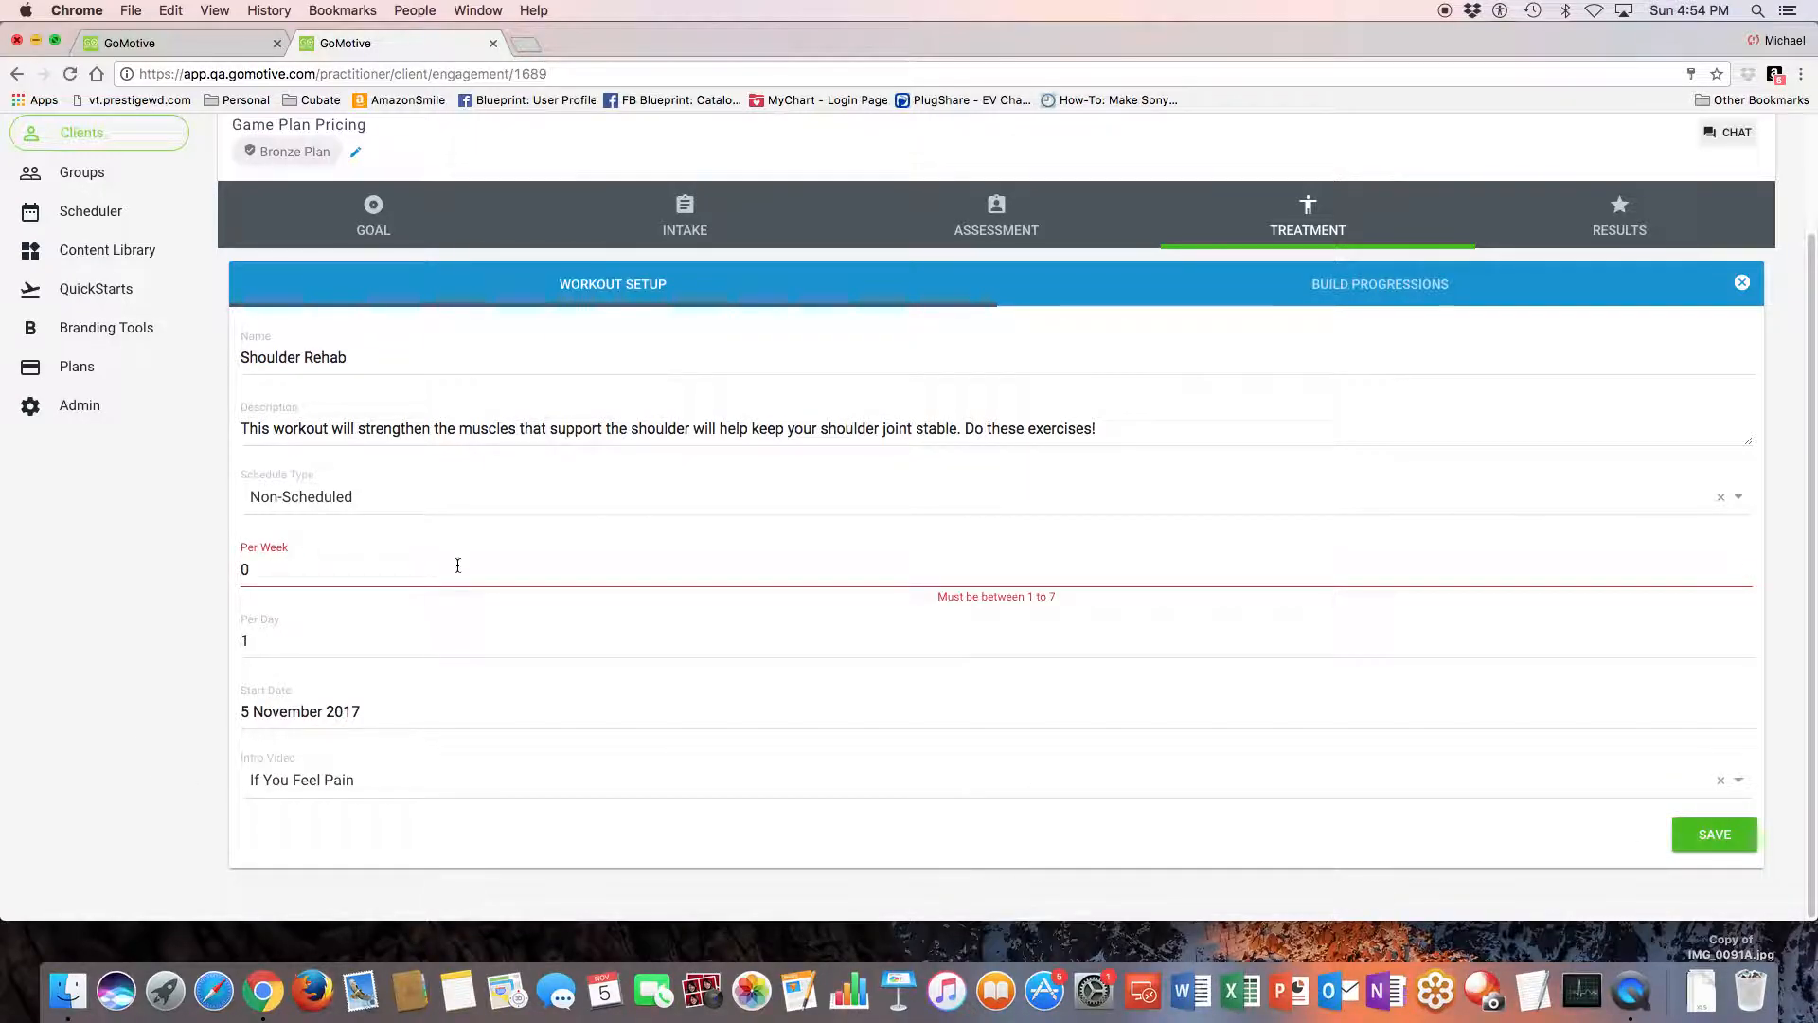
# - Set the workout's per-week frequency to 3 and save the setup
pyautogui.click(355, 568)
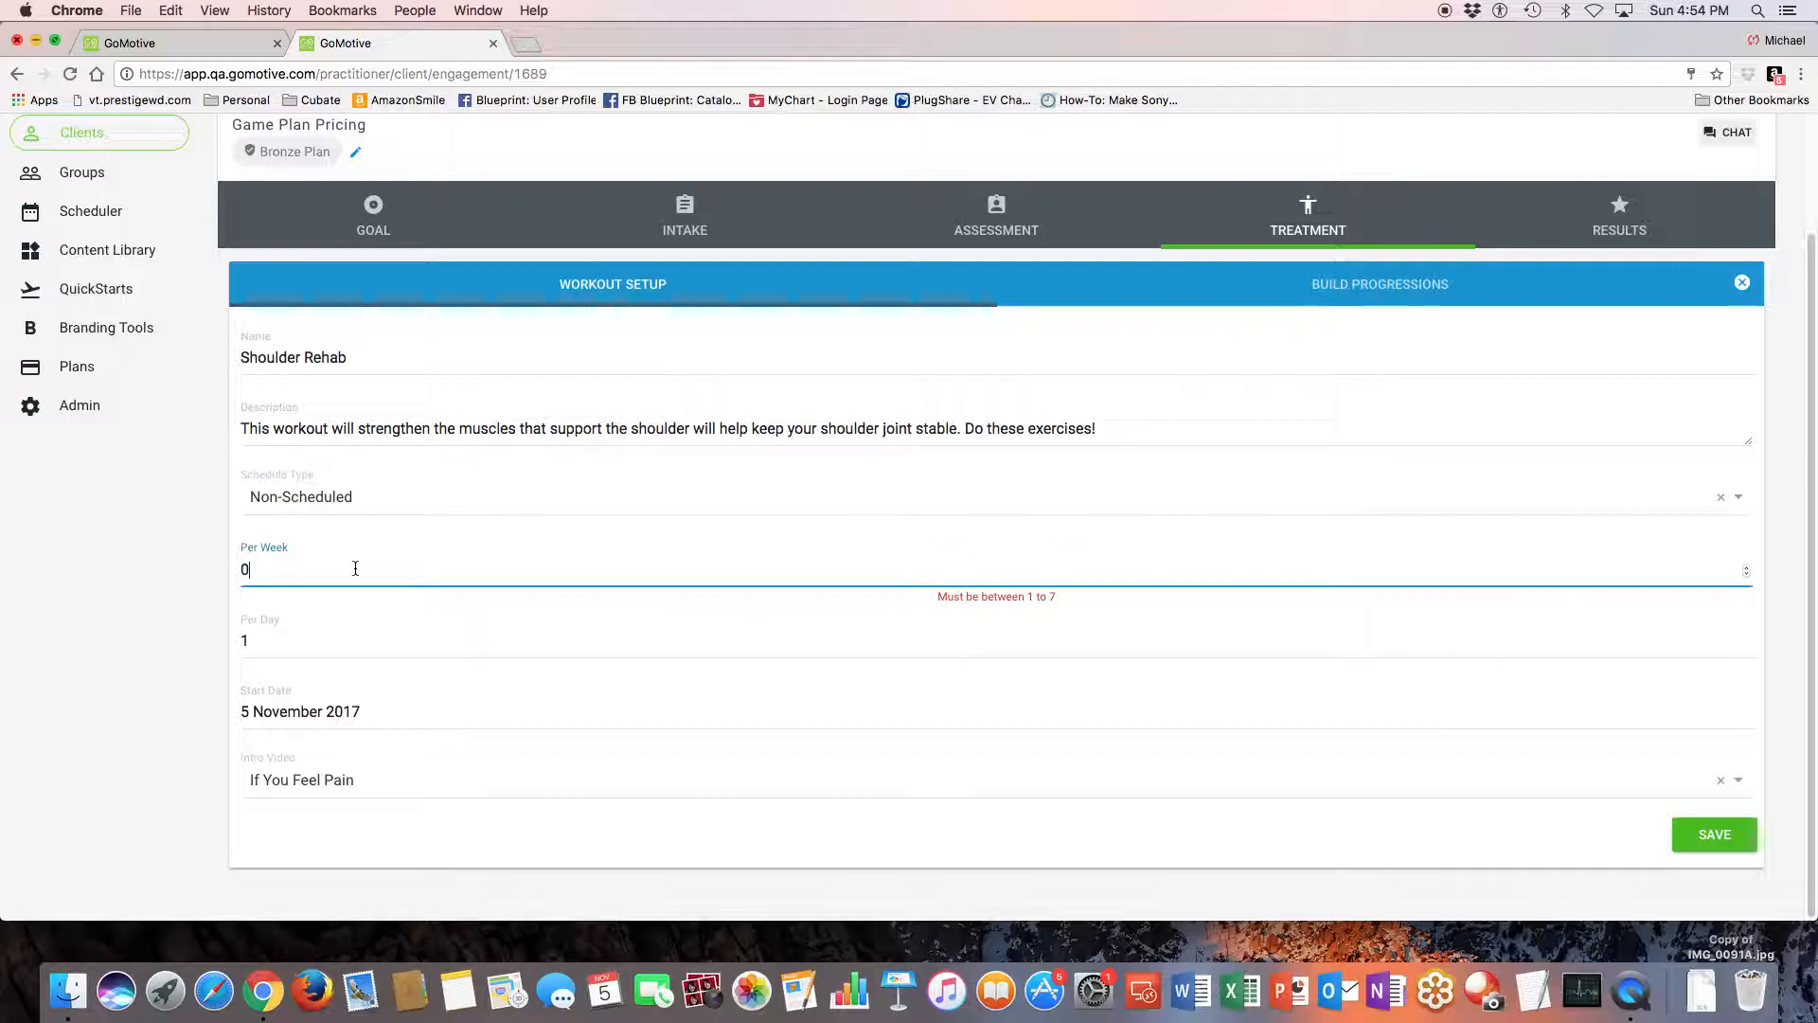
pyautogui.press('BackSpace')
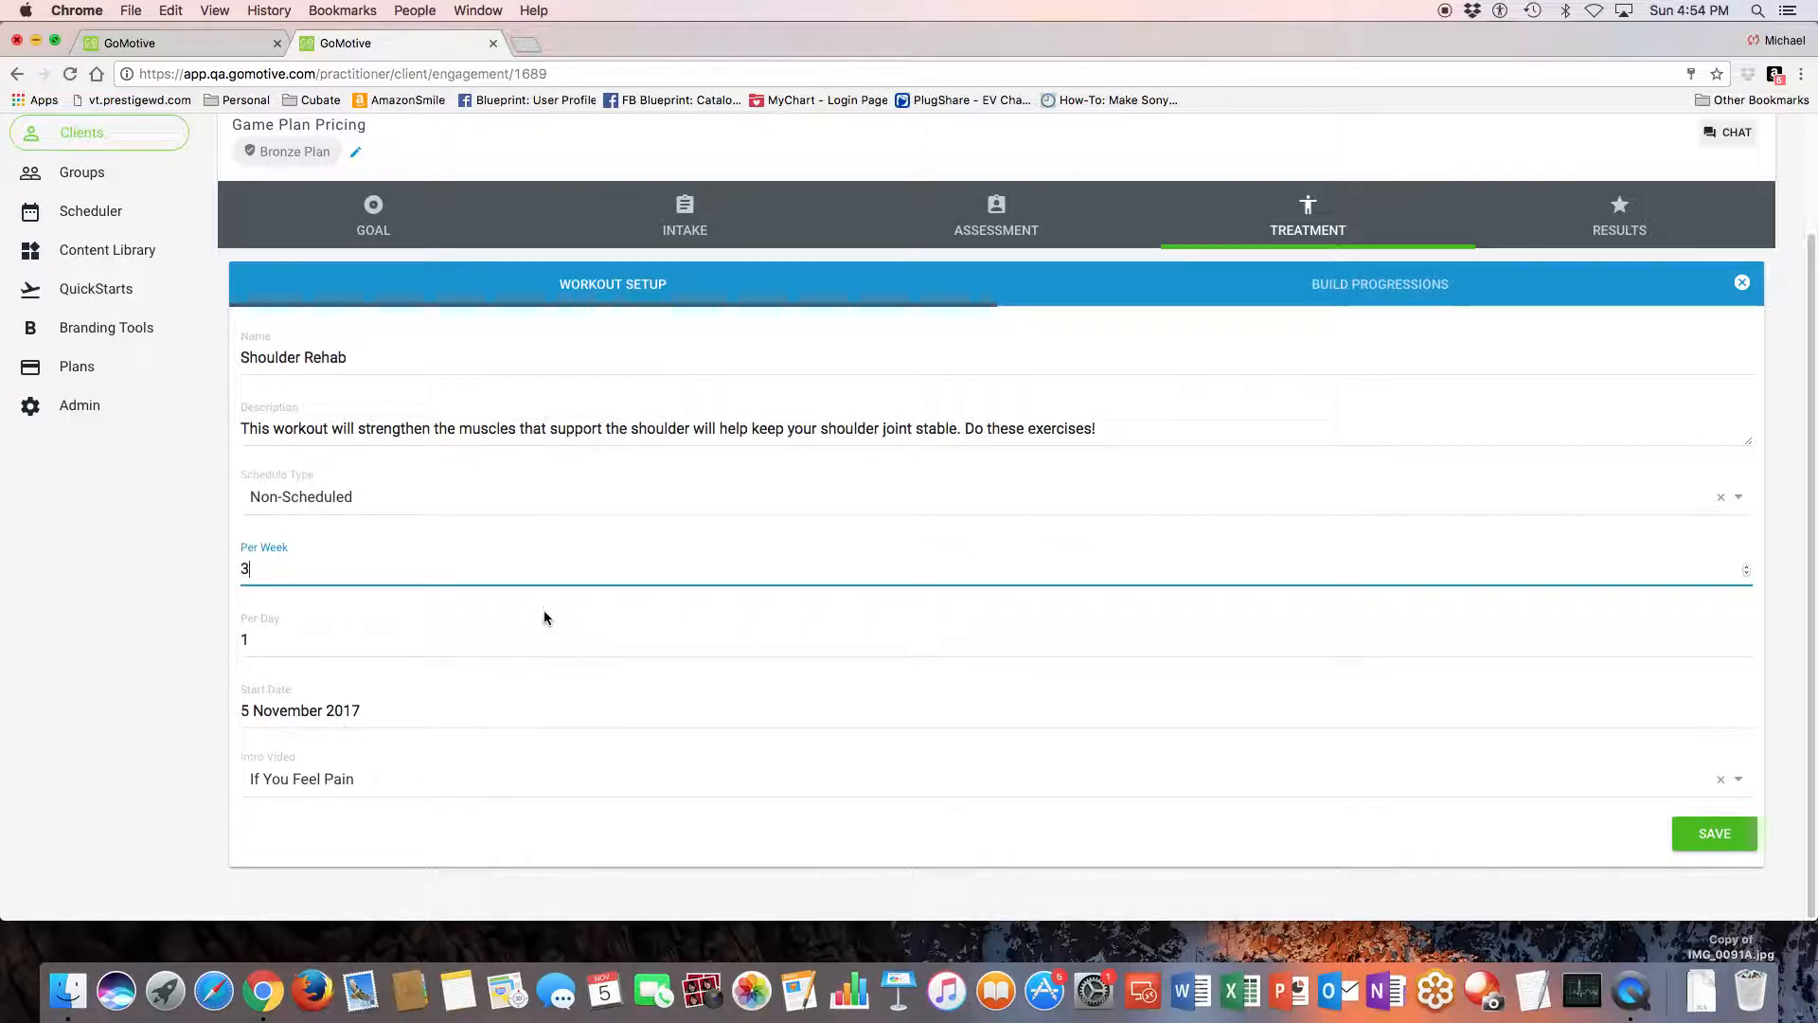
pyautogui.click(1712, 833)
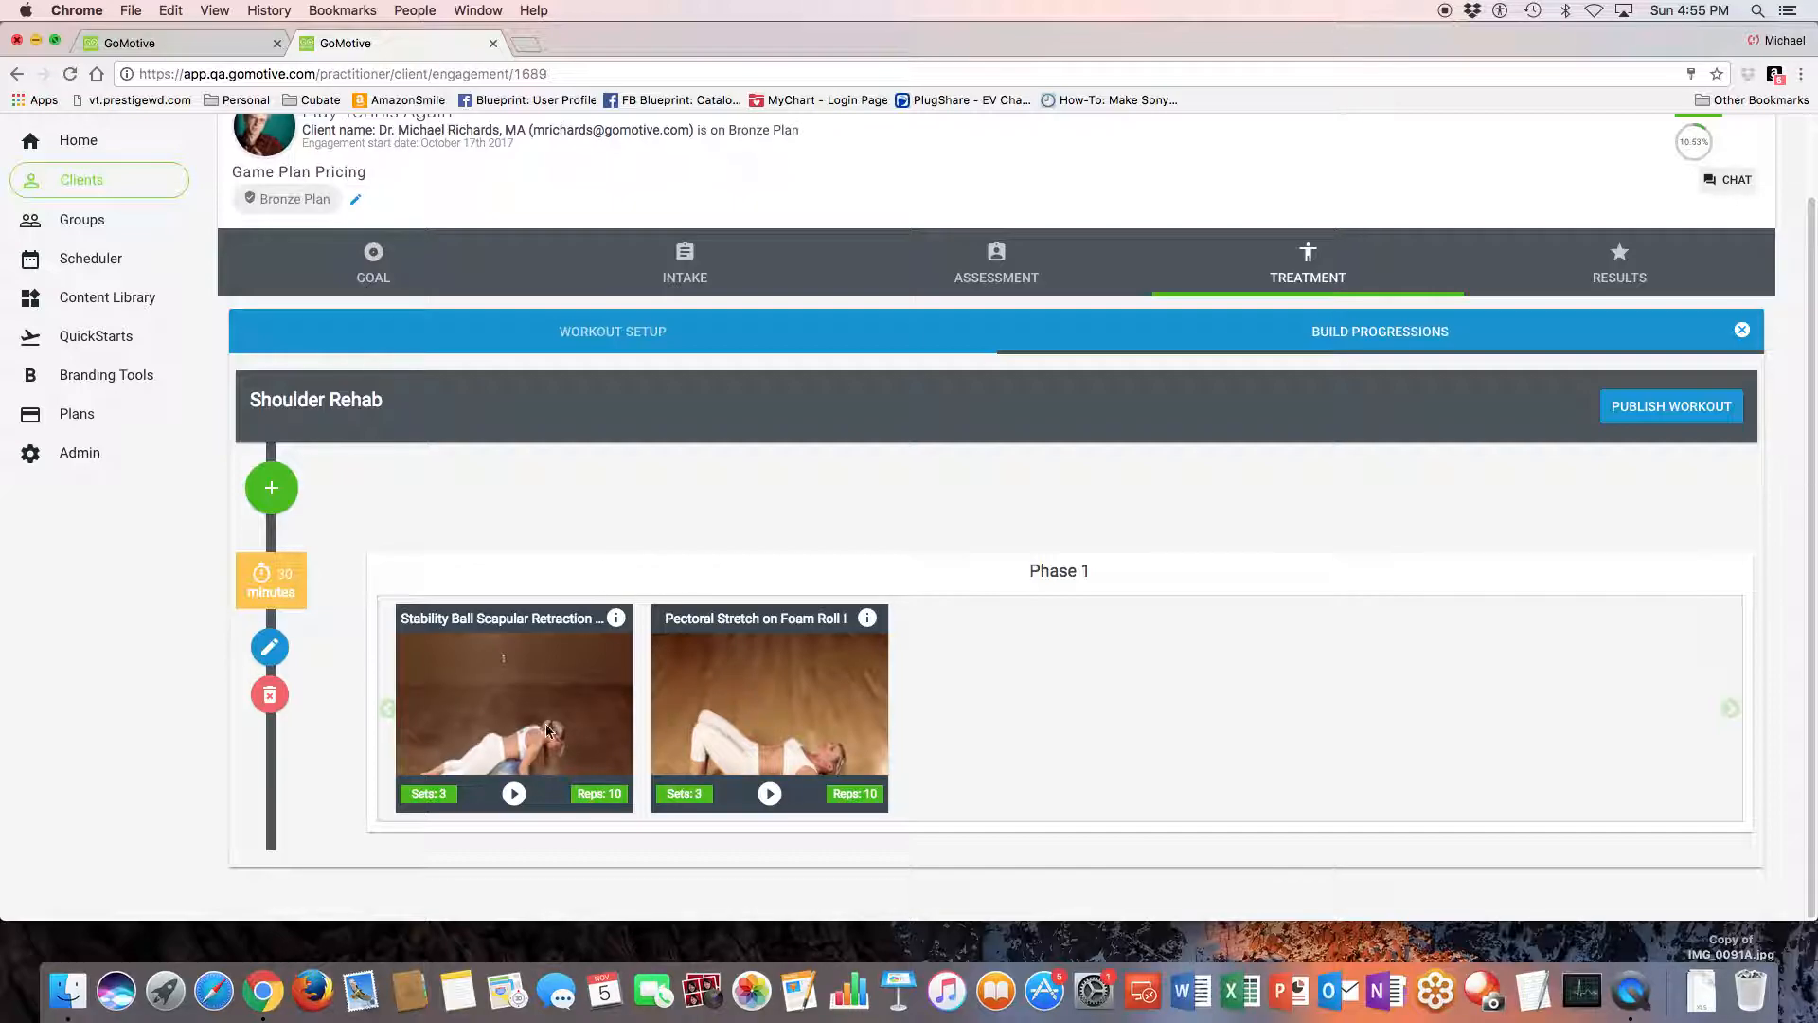
# - Review the exercises in Phase 1 of the Shoulder Rehab workout and publish it
pyautogui.scroll(3, 547, 731)
pyautogui.scroll(-3, 530, 724)
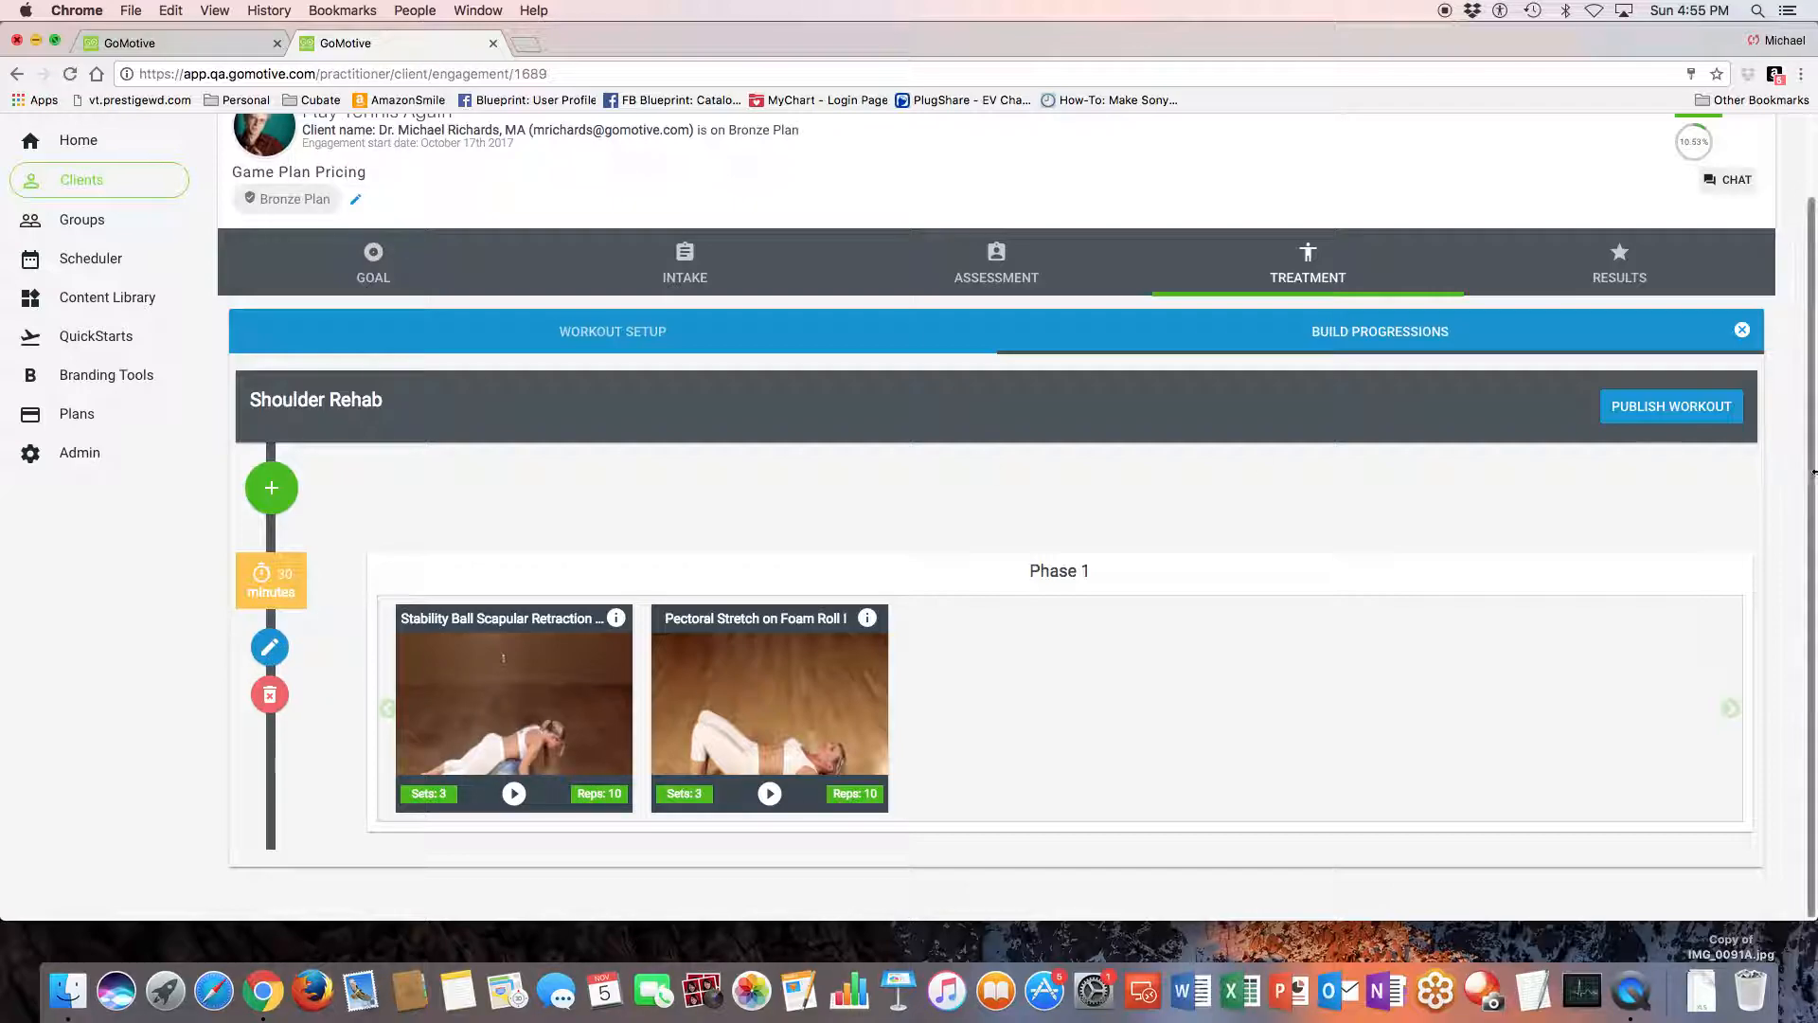
pyautogui.click(1668, 407)
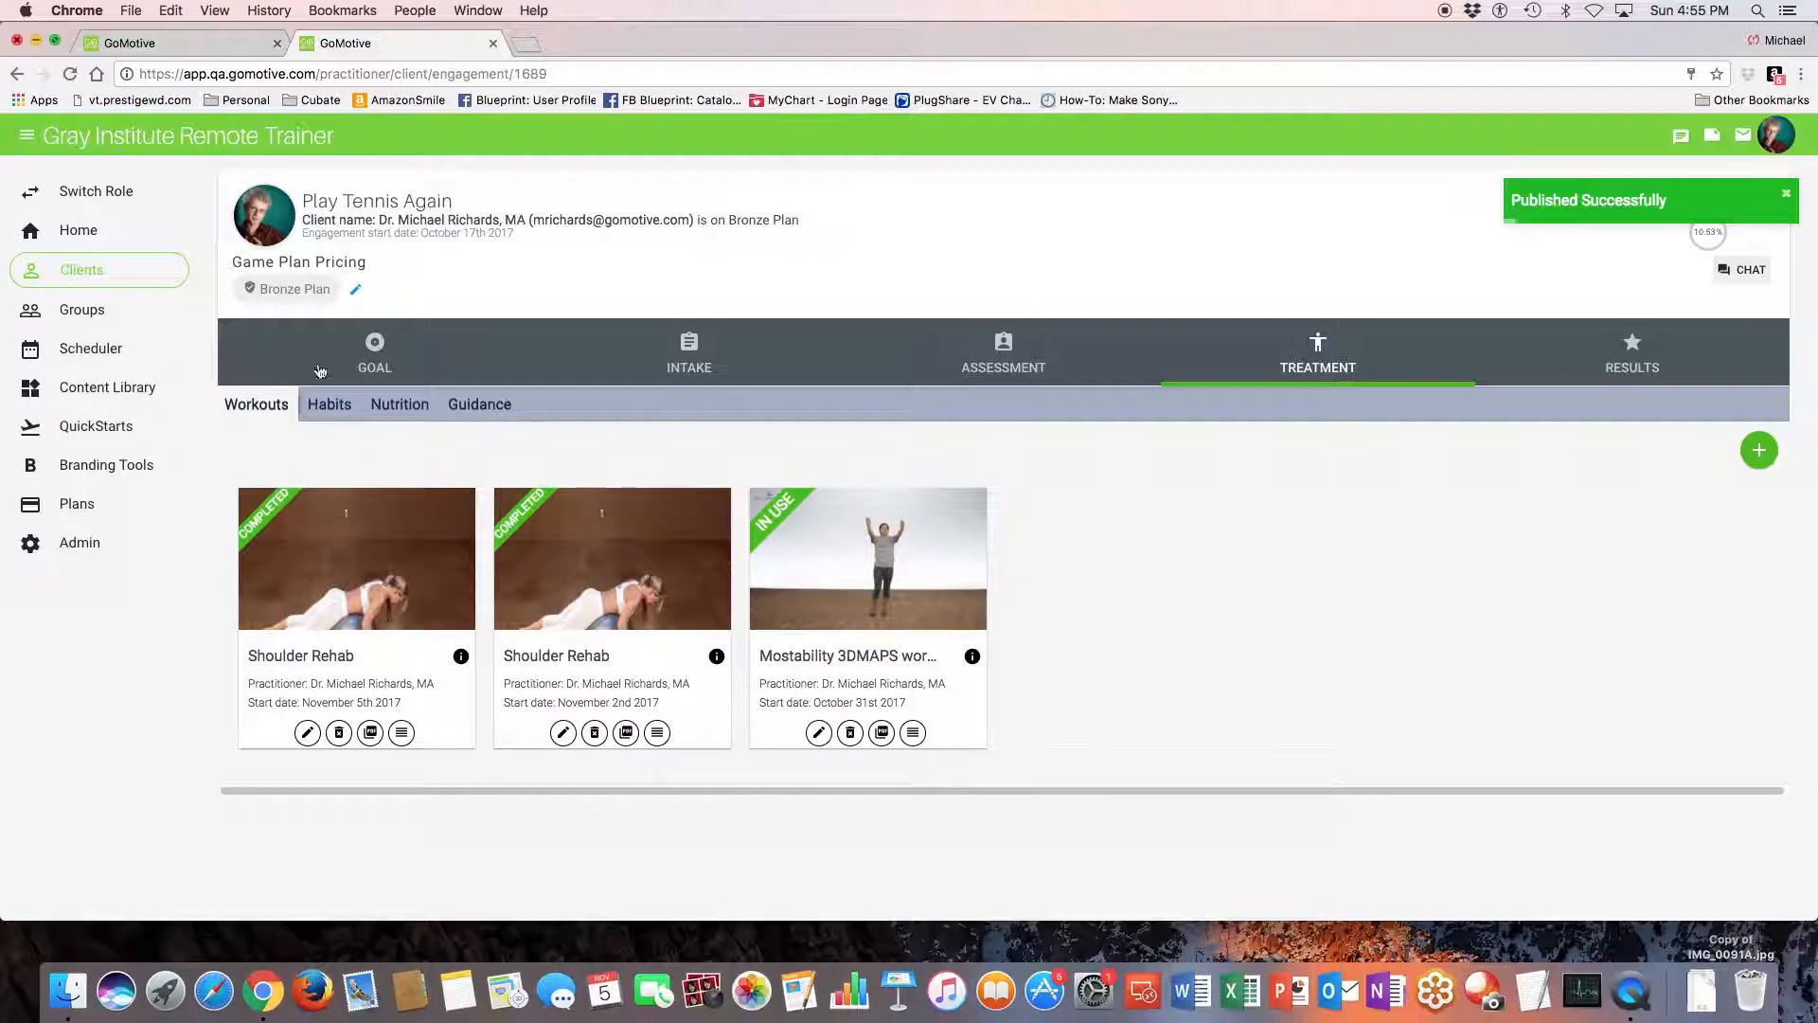
# - View the client's habits and nutrition treatments, check the nutrition documents available to assign, and close the list
pyautogui.click(329, 411)
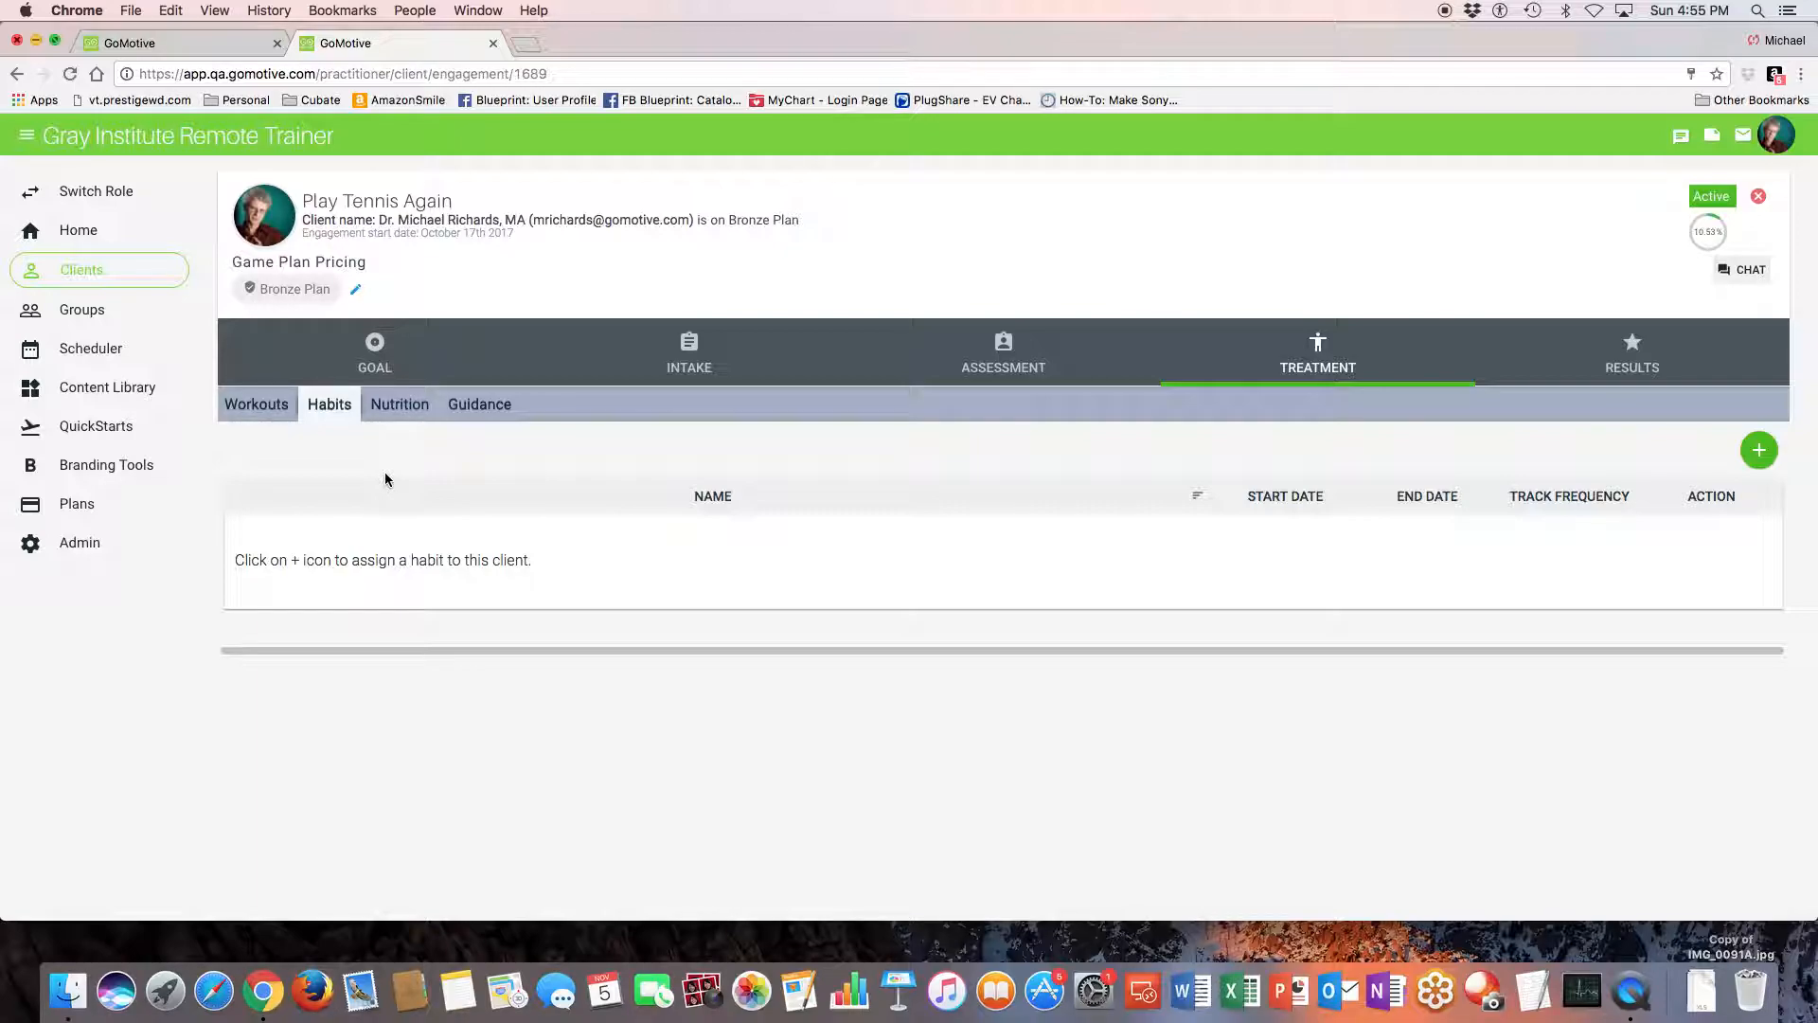
pyautogui.click(411, 407)
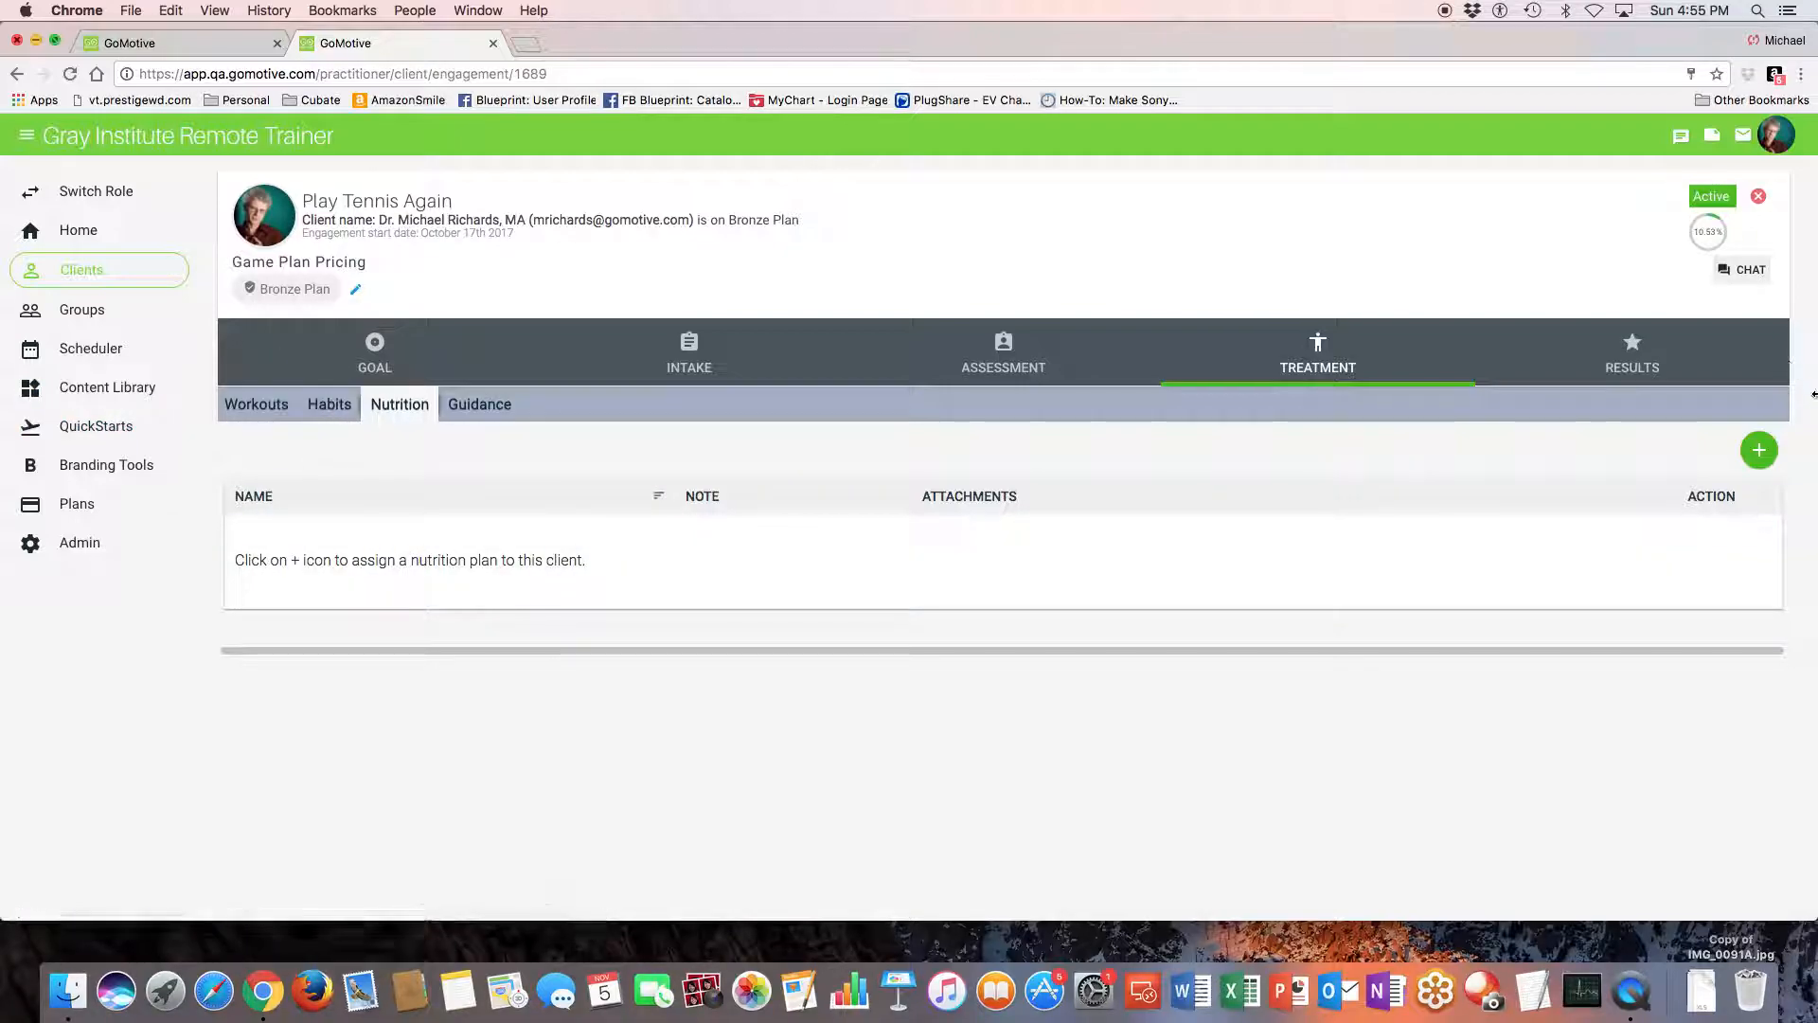
pyautogui.click(1755, 459)
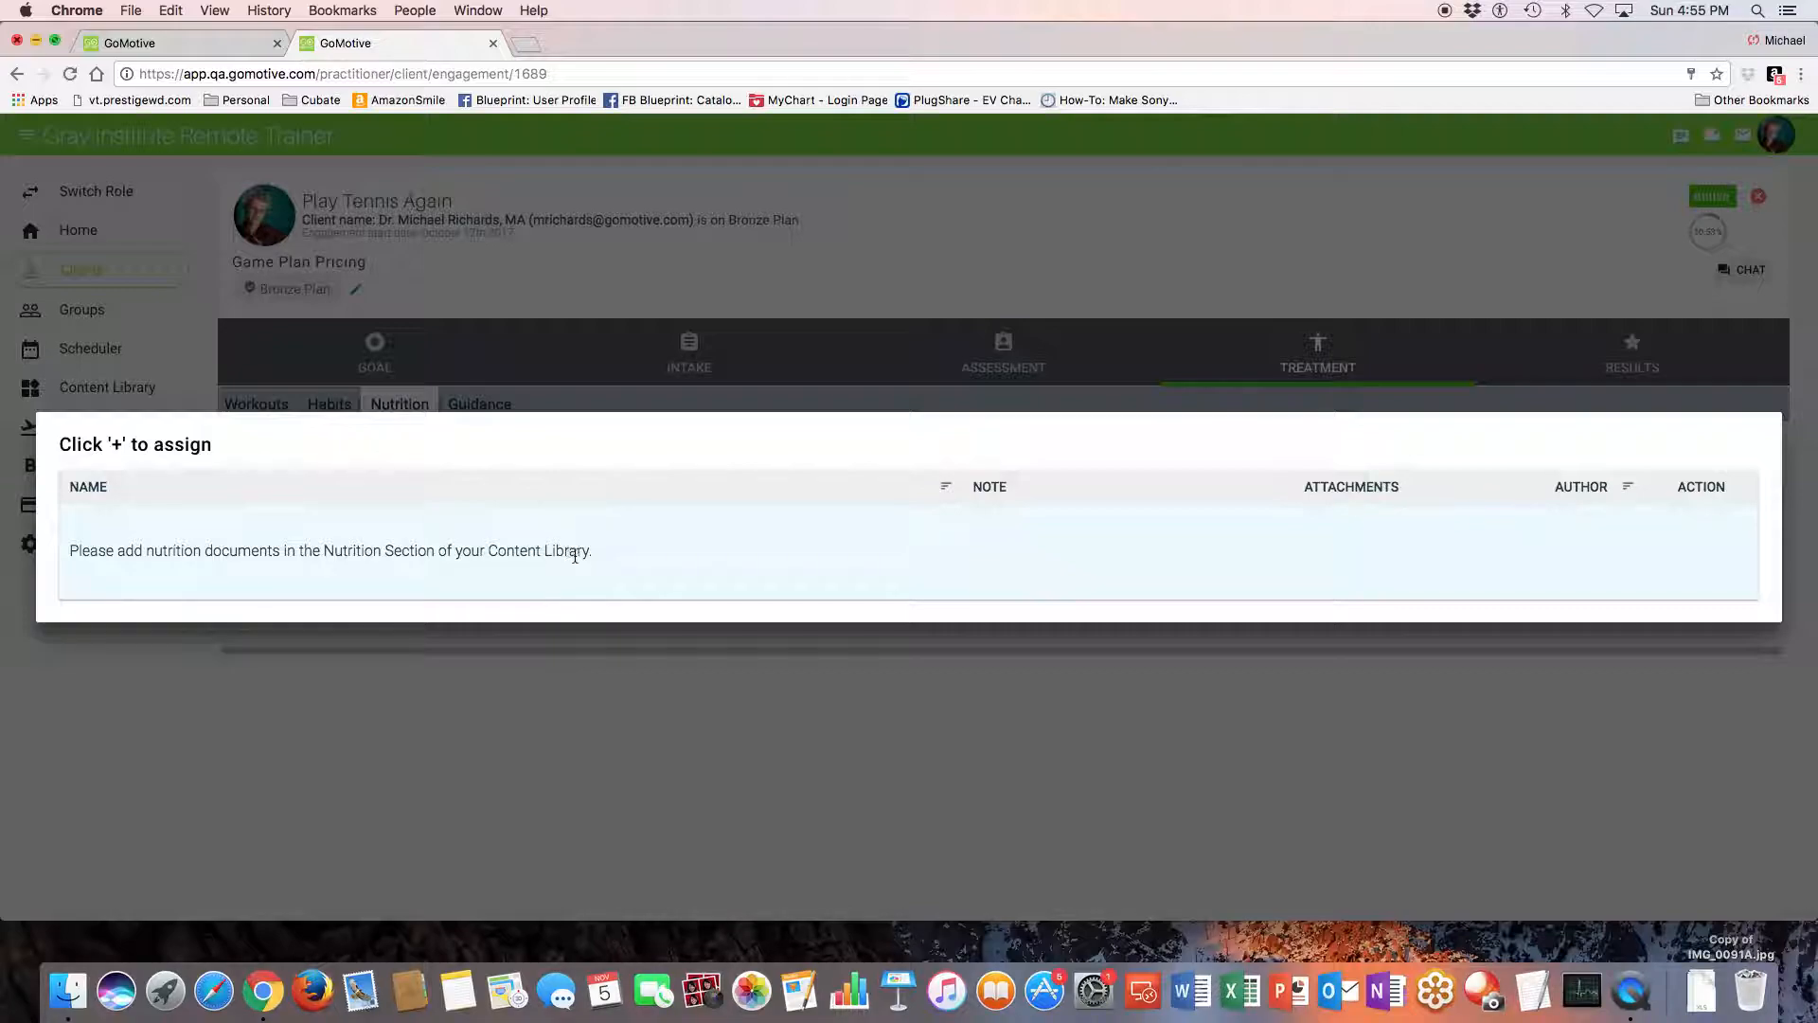
pyautogui.press('Escape')
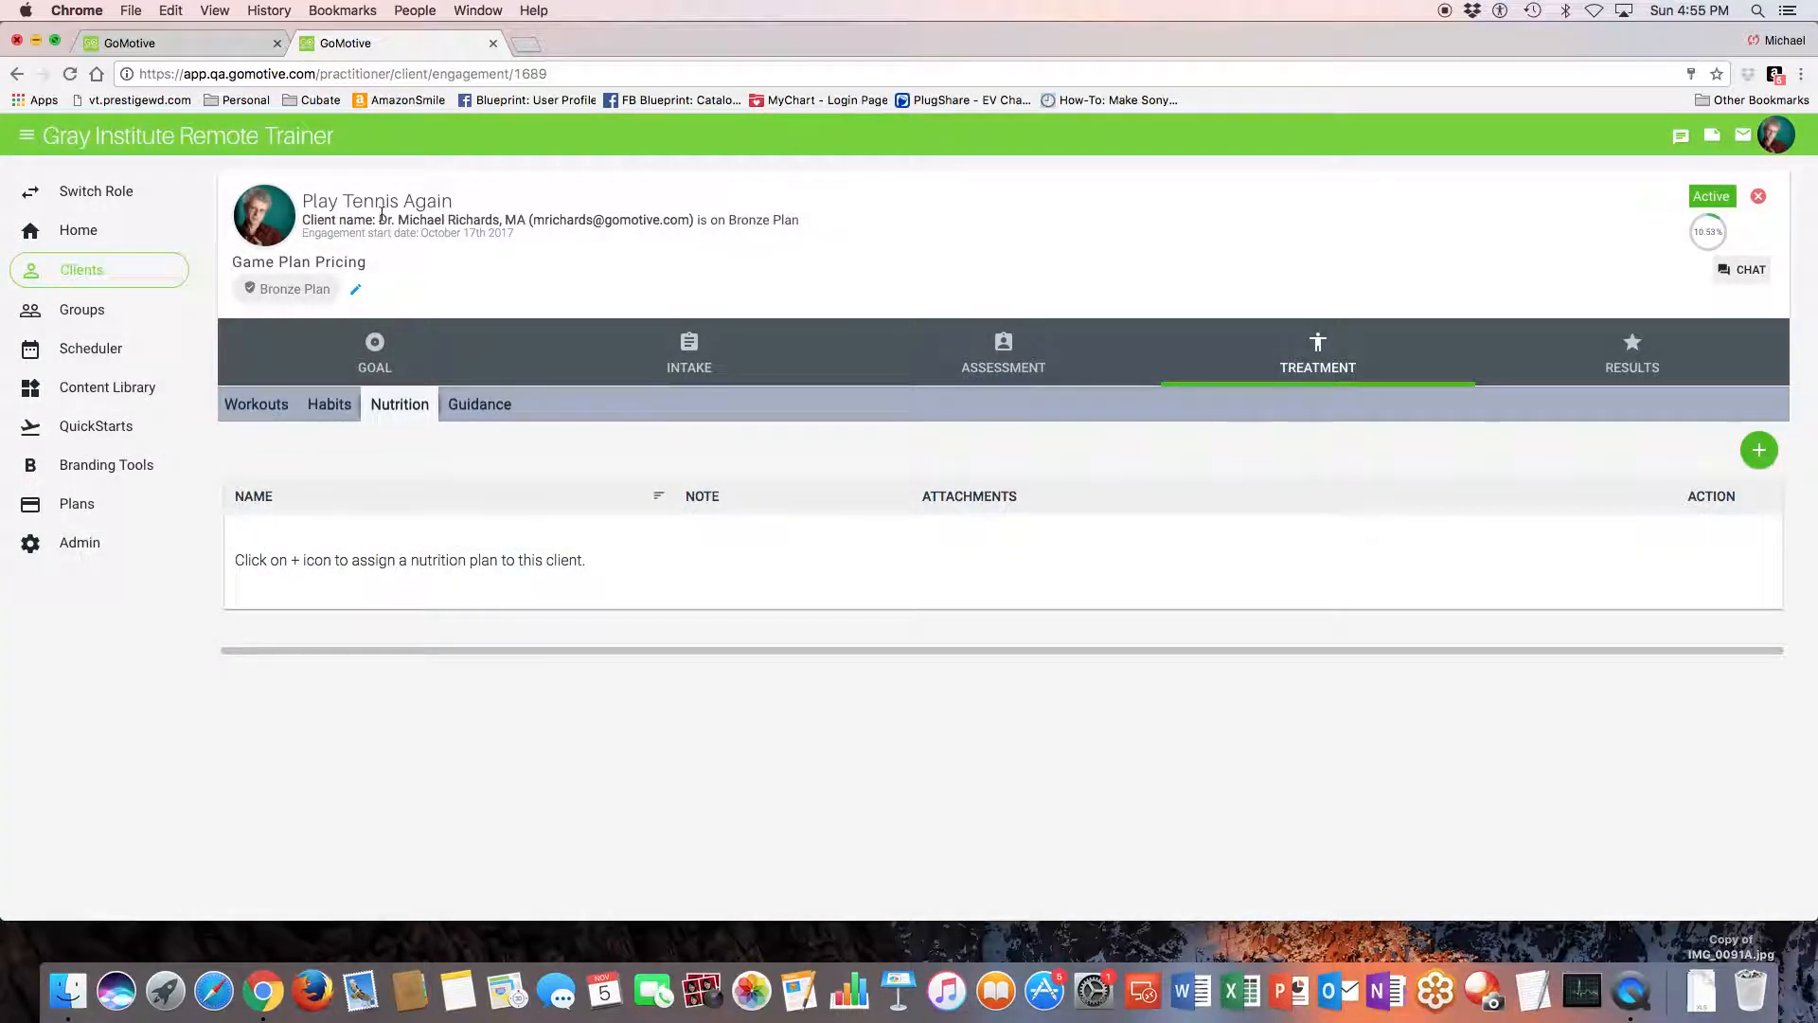
# - Switch back to the app.gomotive.com copy of the game plan and assign the Nutrition Planning document to the client
pyautogui.click(198, 44)
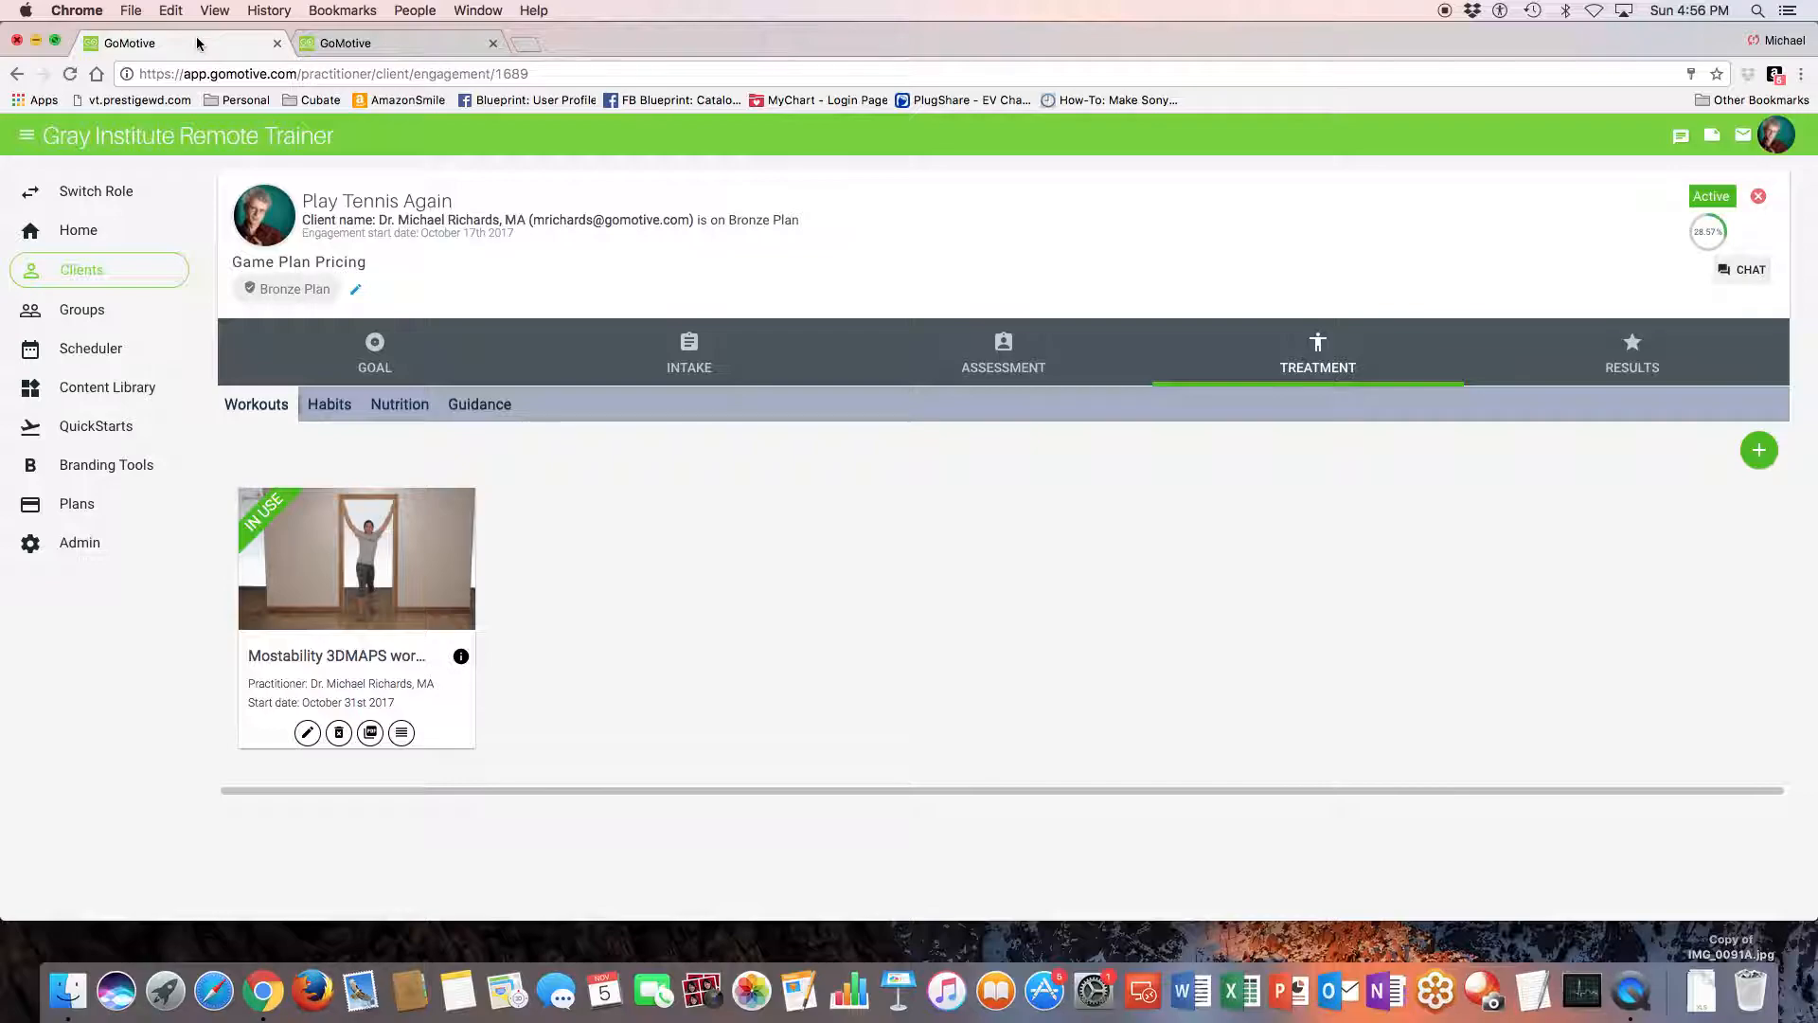
pyautogui.click(403, 407)
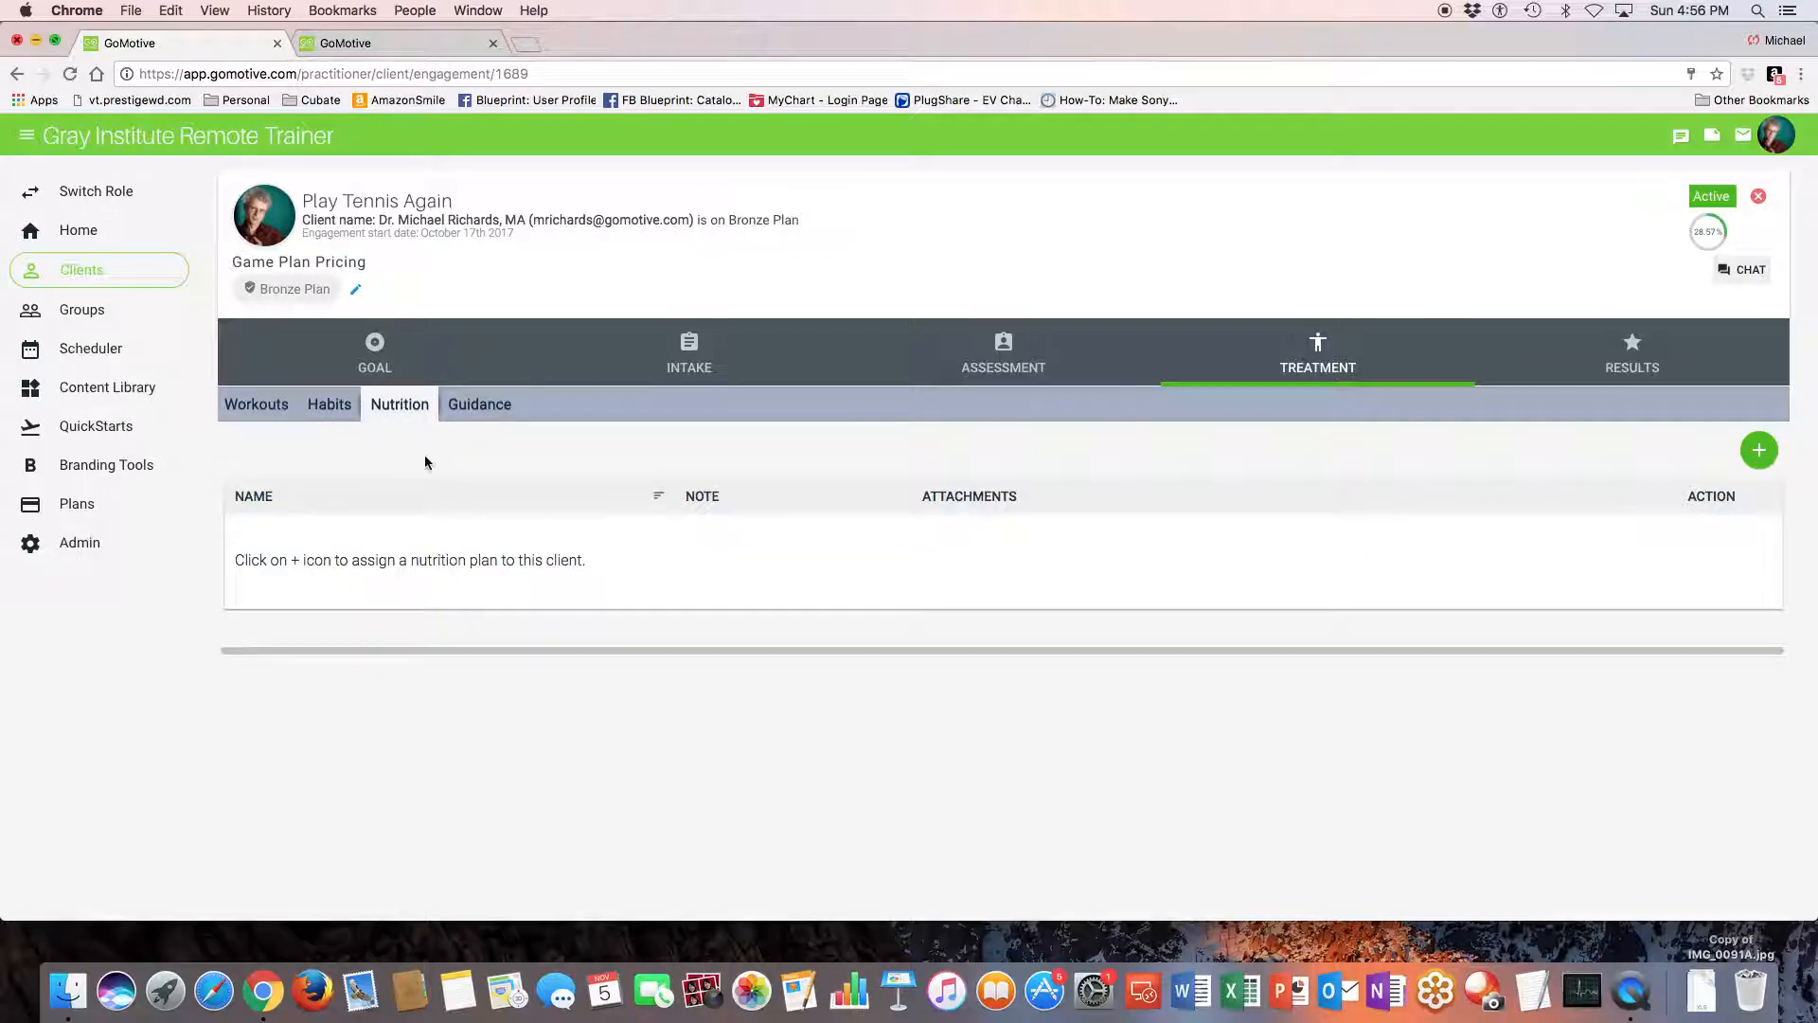
pyautogui.click(1758, 453)
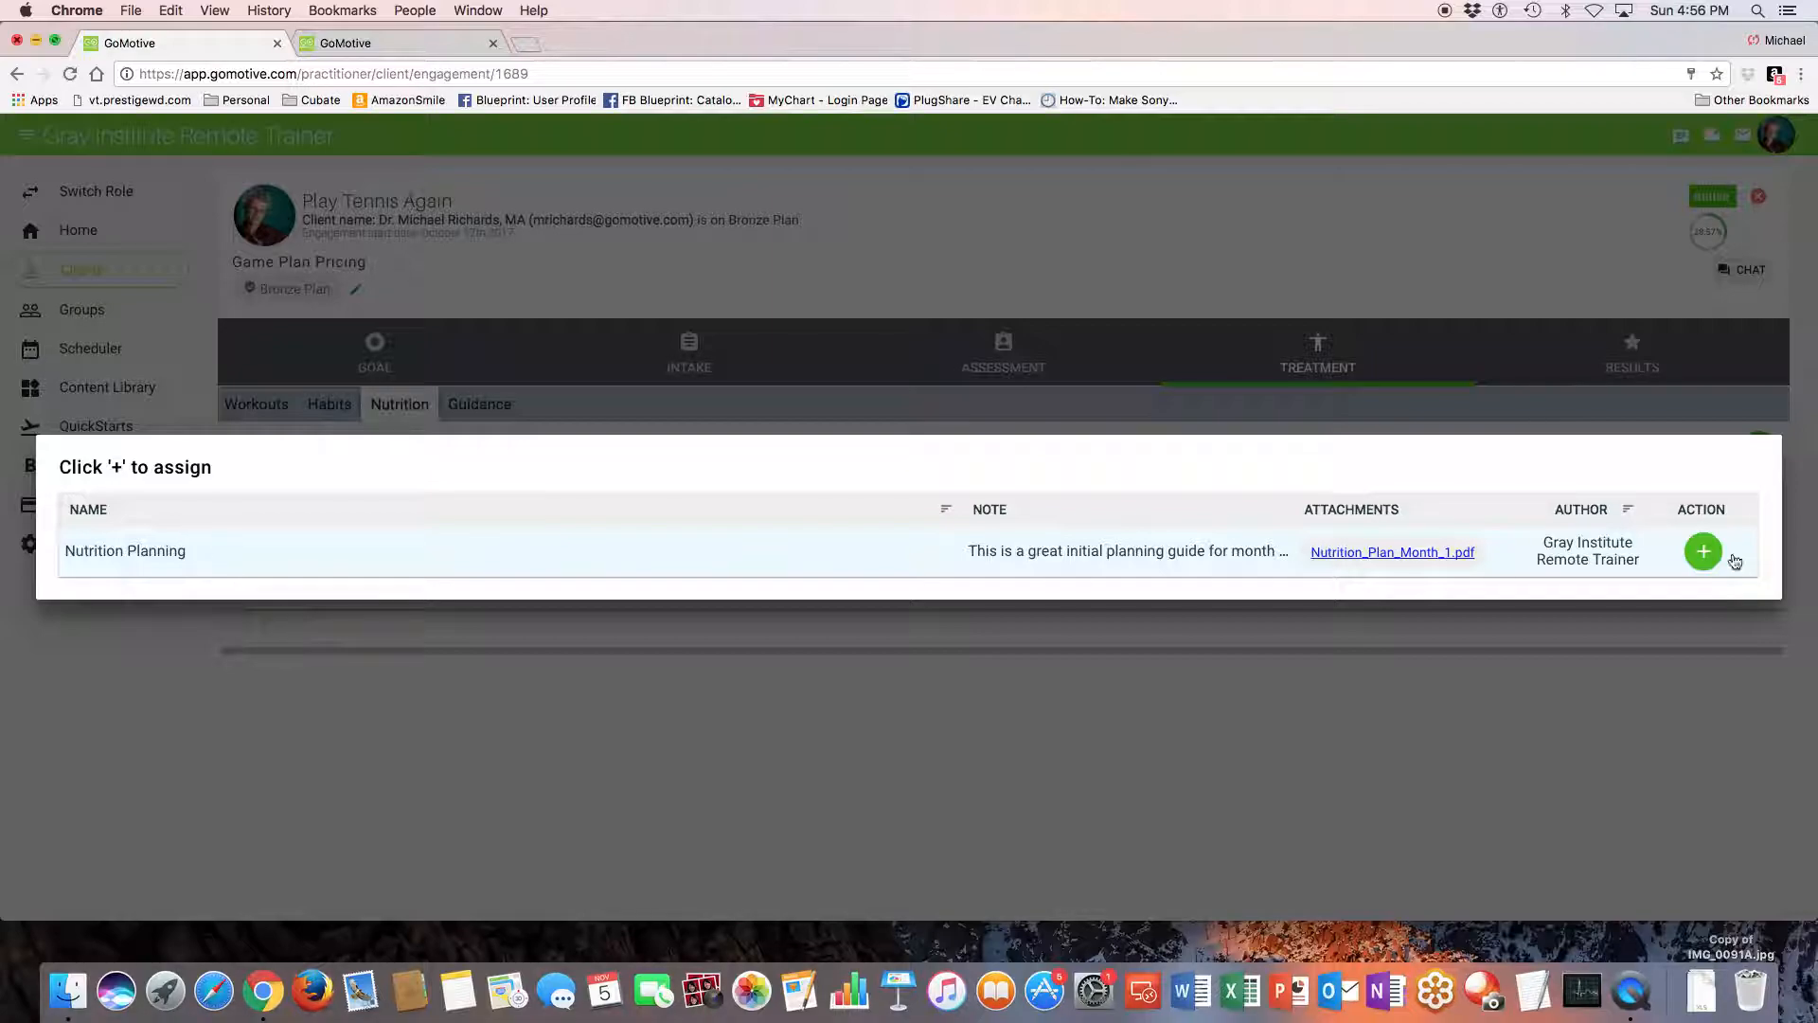
pyautogui.click(1701, 554)
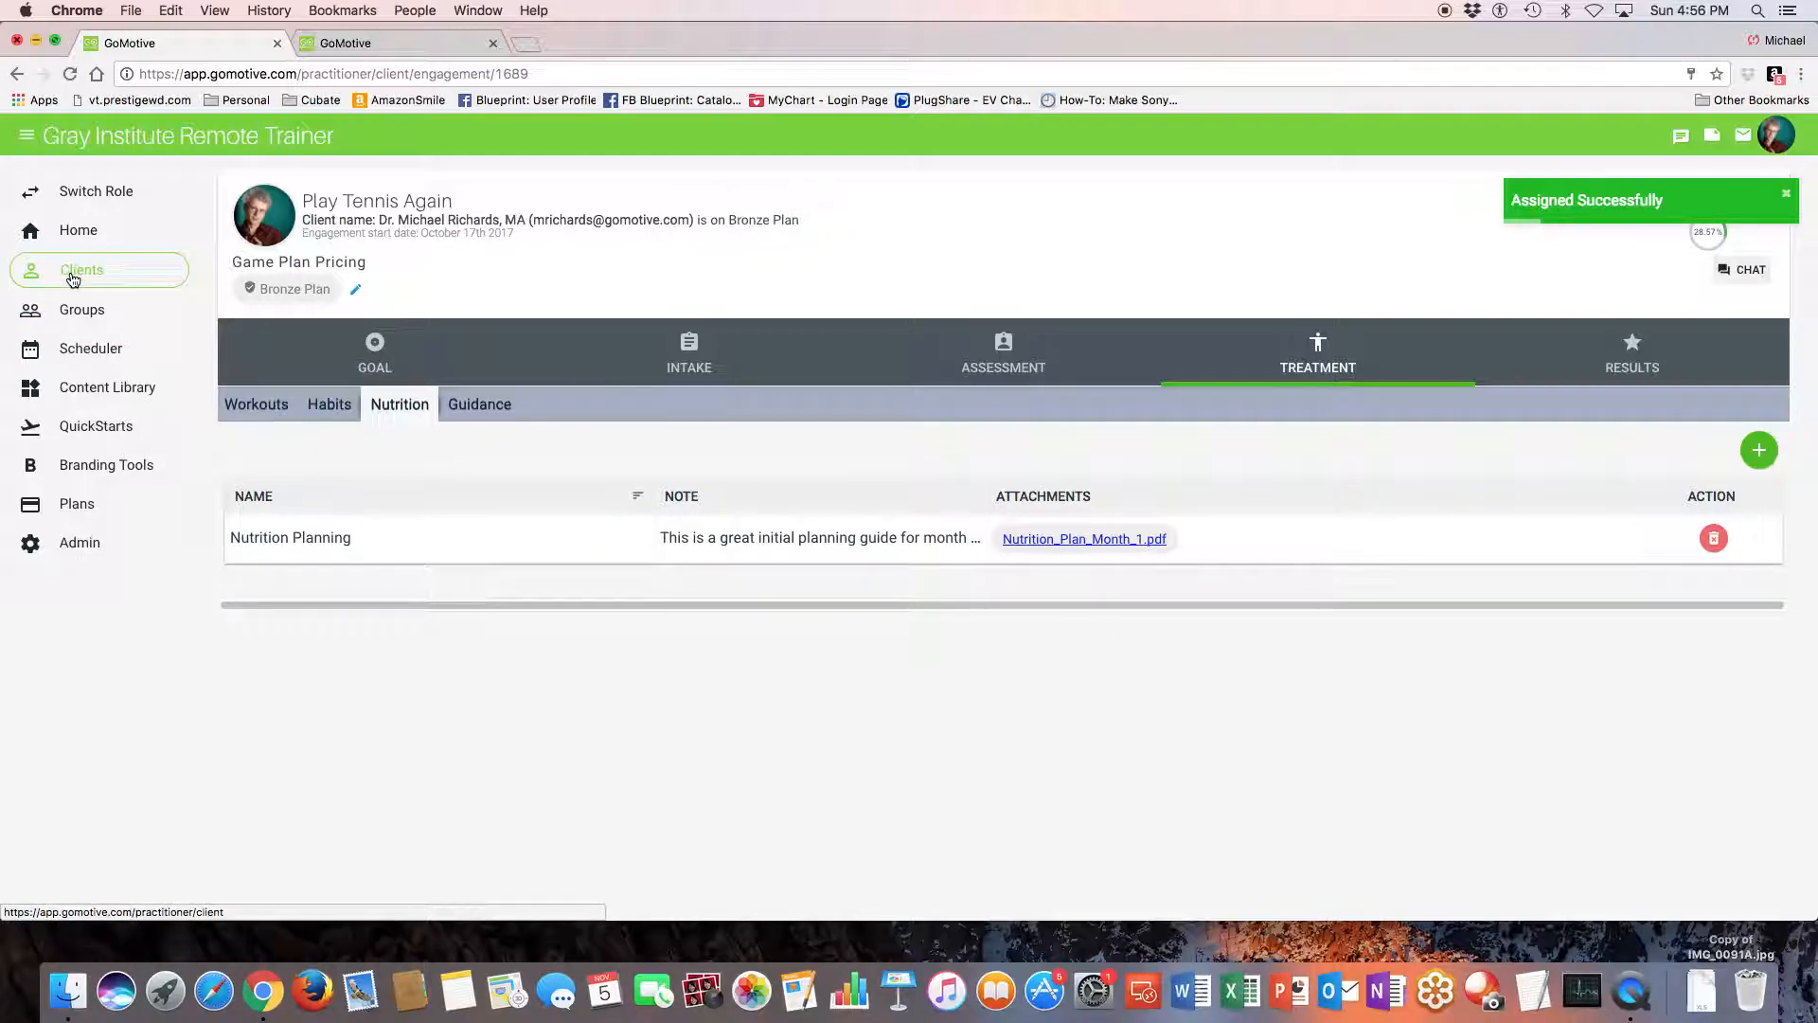
# - View the client's results for the Play Tennis Again goal
pyautogui.click(1628, 358)
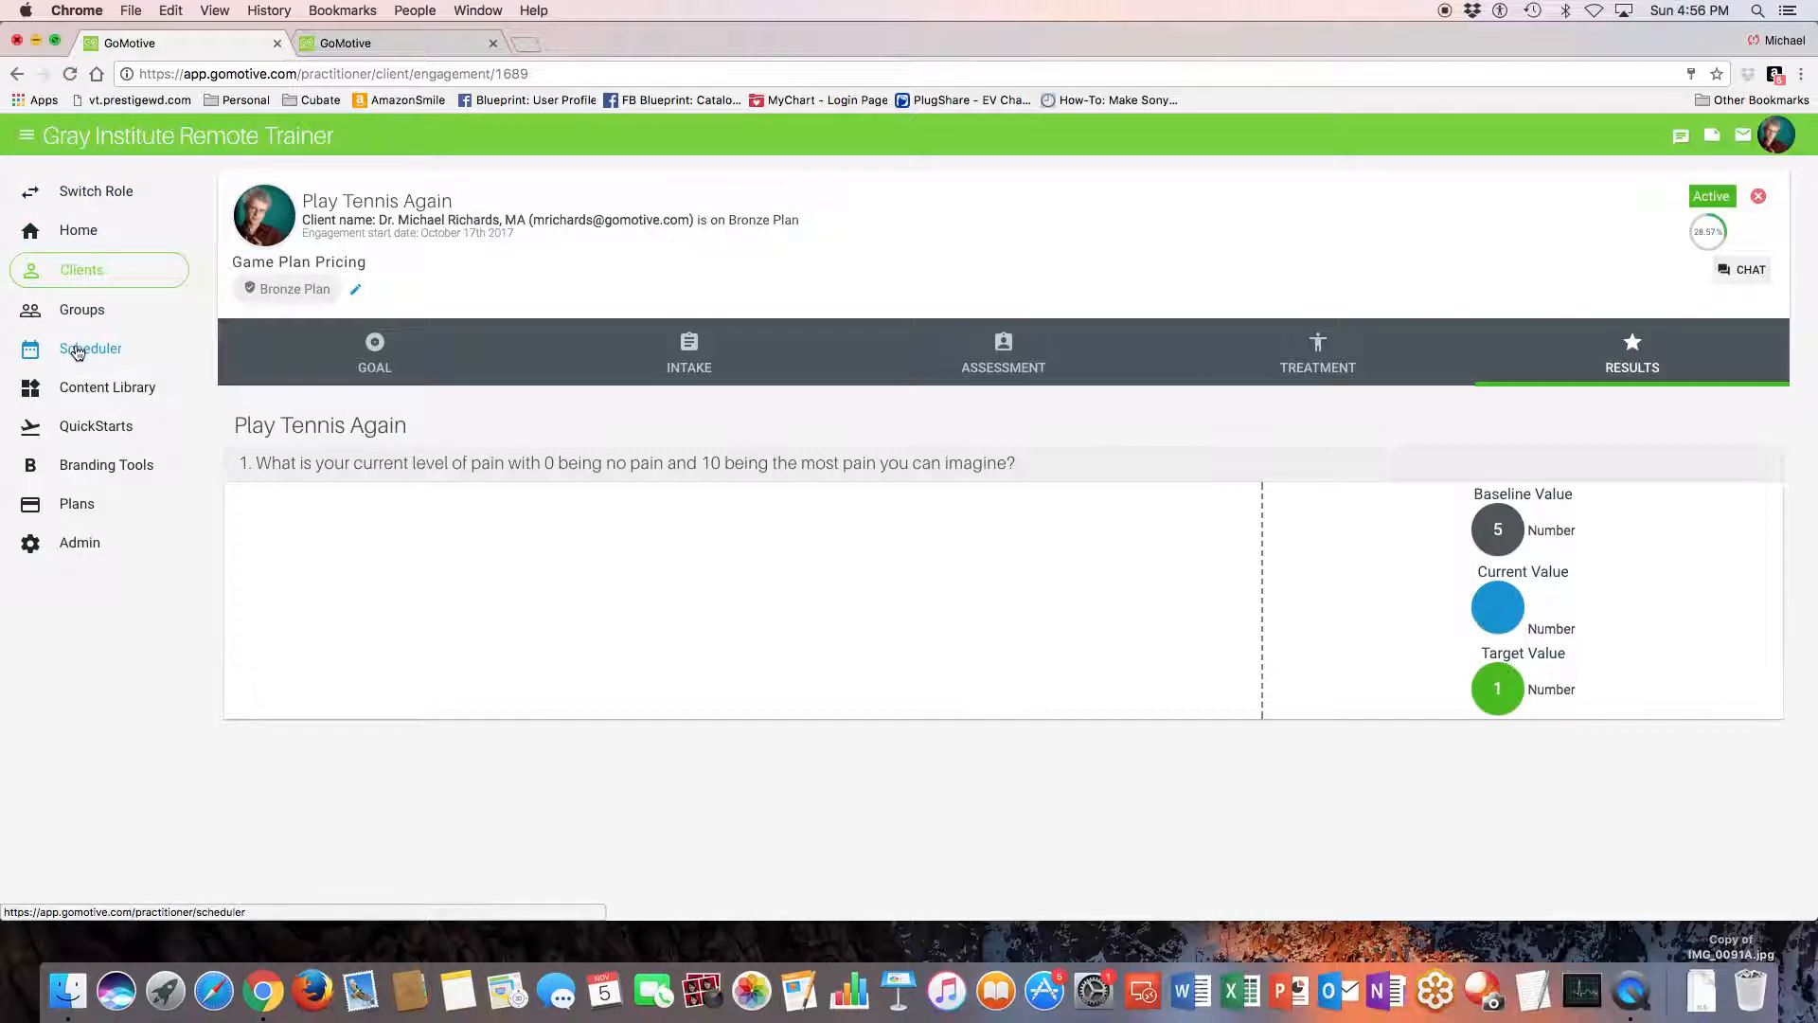
# - Review the practice's own subscription plans and the plans offered to its clients
pyautogui.click(83, 513)
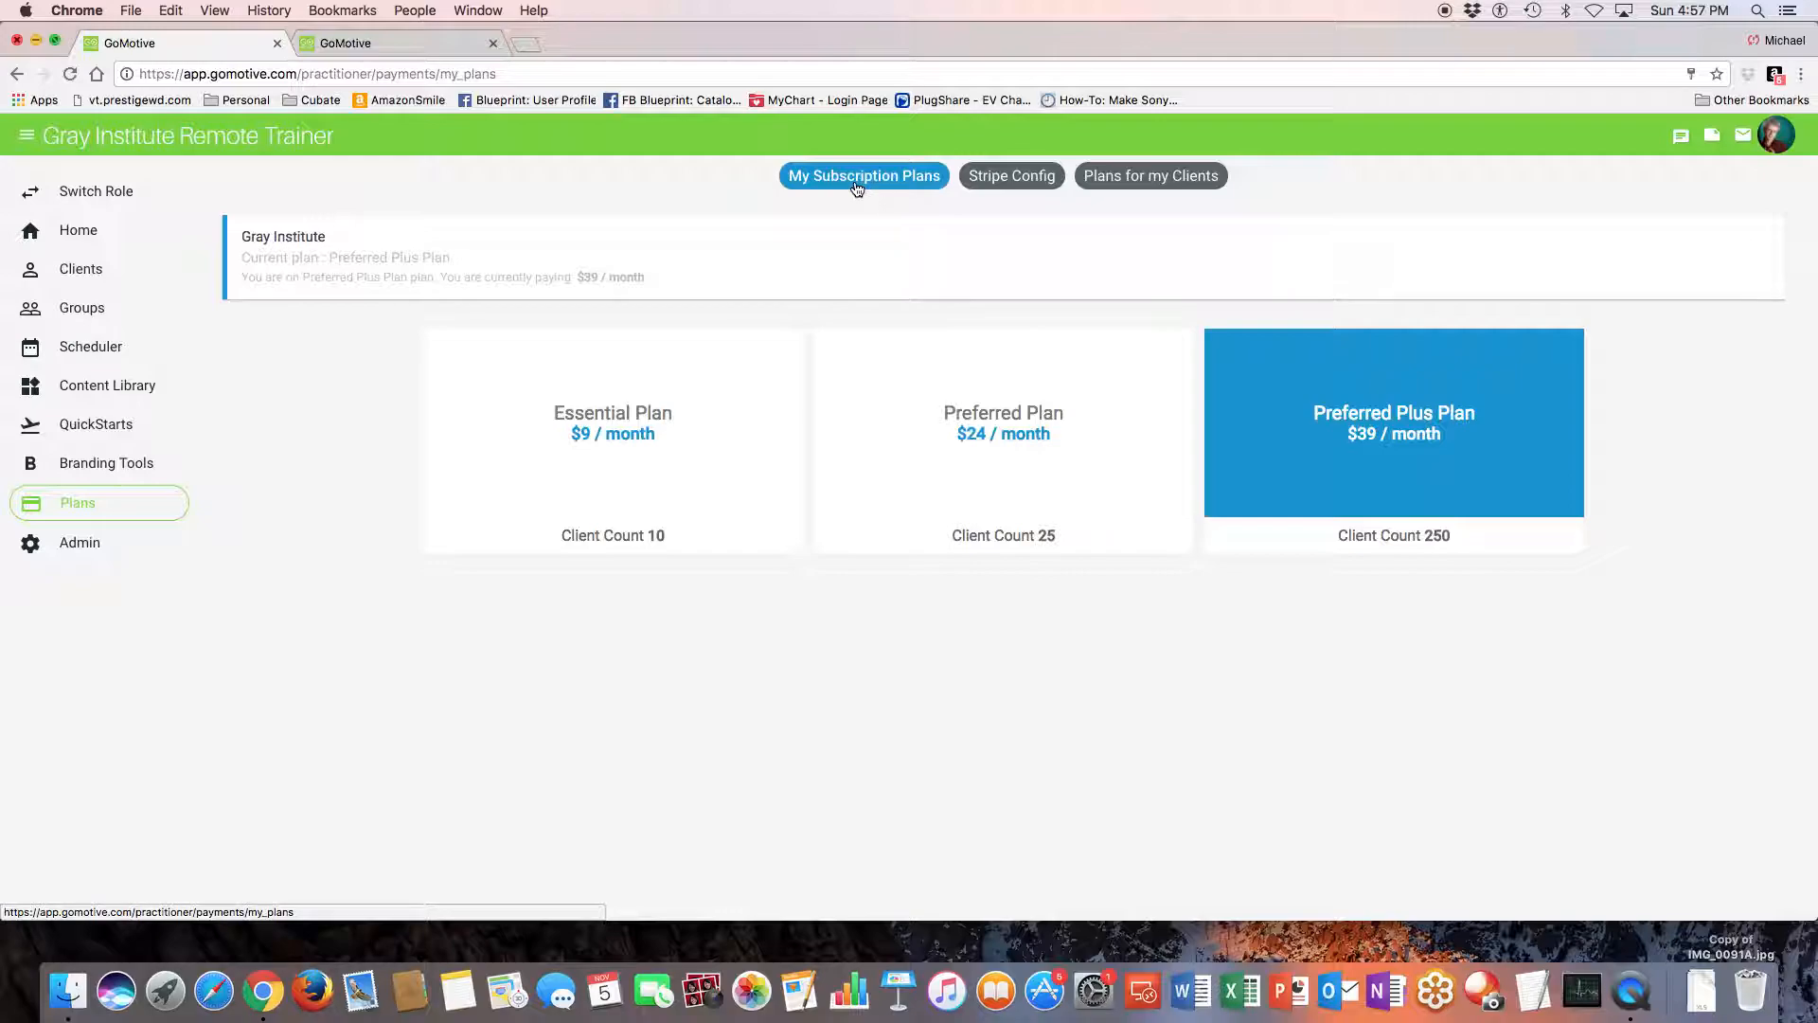
pyautogui.click(994, 182)
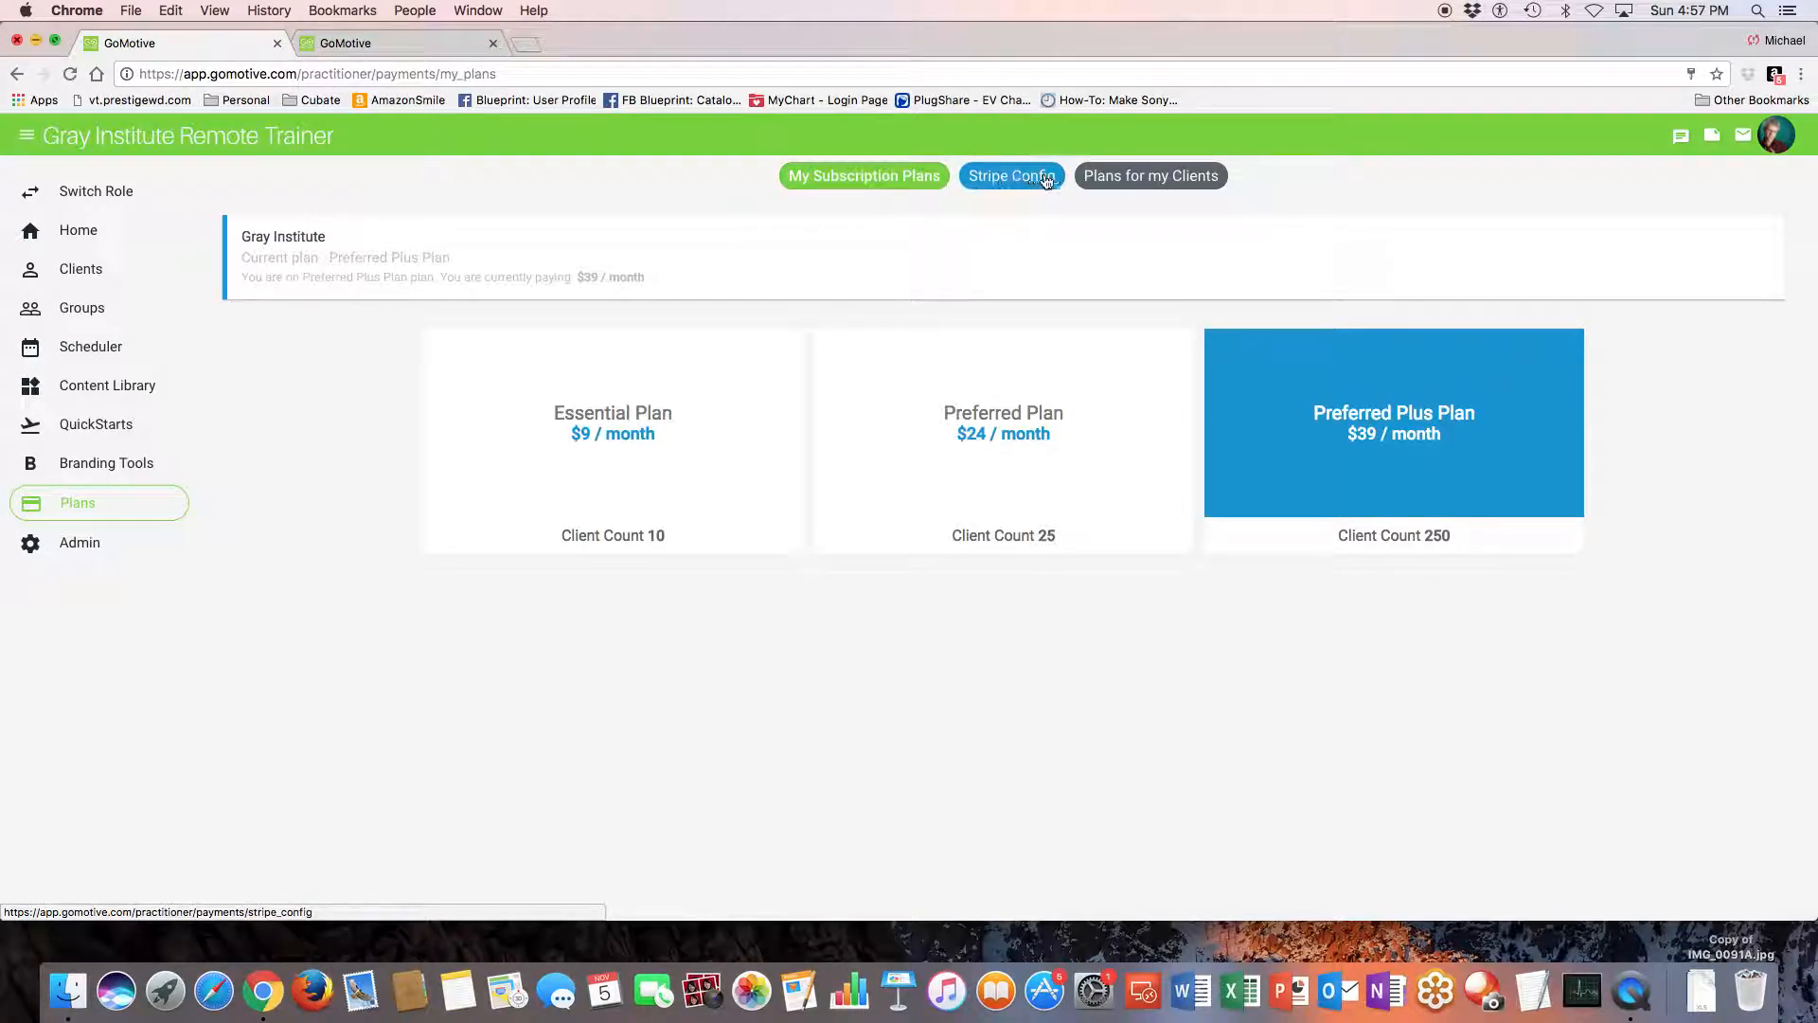
pyautogui.click(1103, 181)
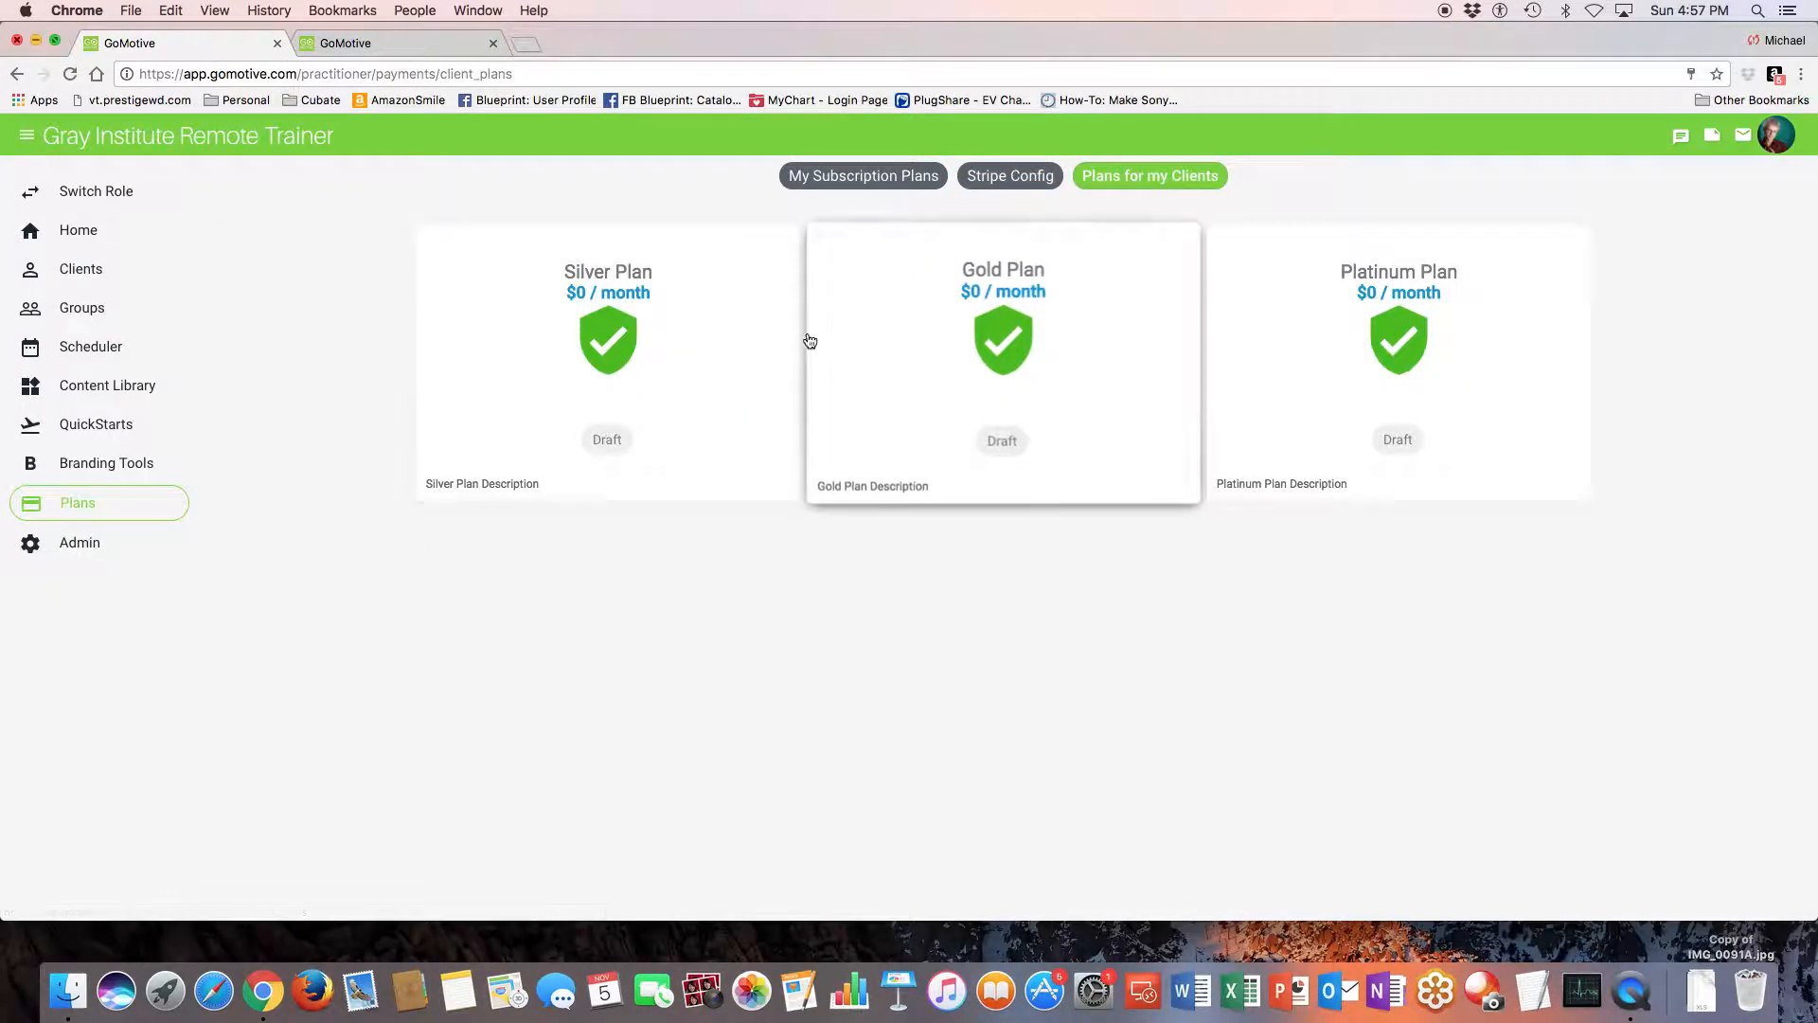